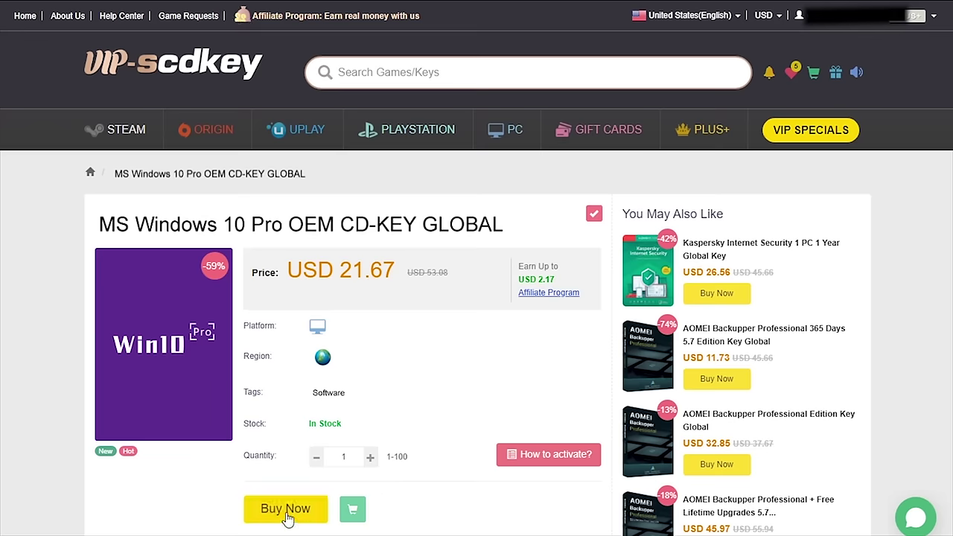
# Start an order for the MS Windows 10 Pro OEM CD-KEY GLOBAL and apply the promotion code CyberCPU
pyautogui.click(287, 517)
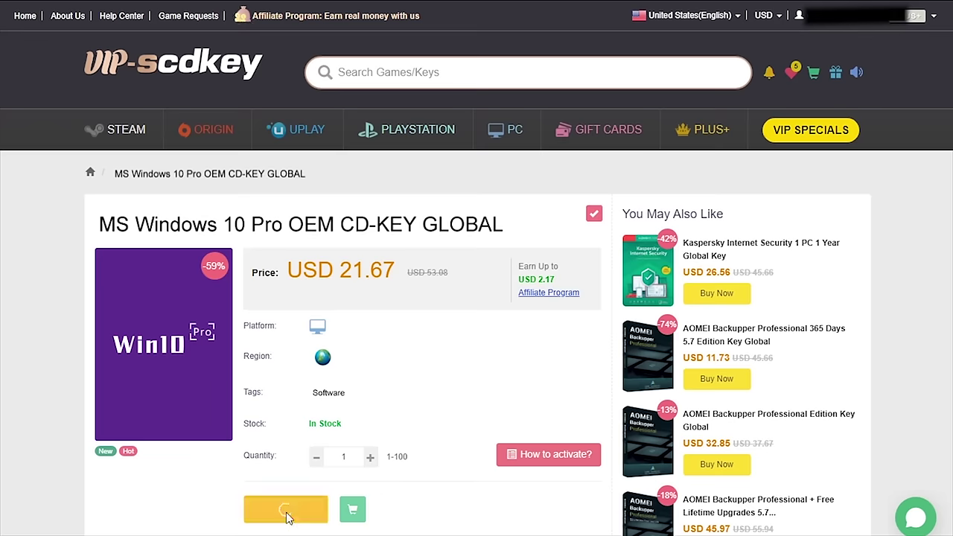
pyautogui.write('Cy')
pyautogui.write('berCPU')
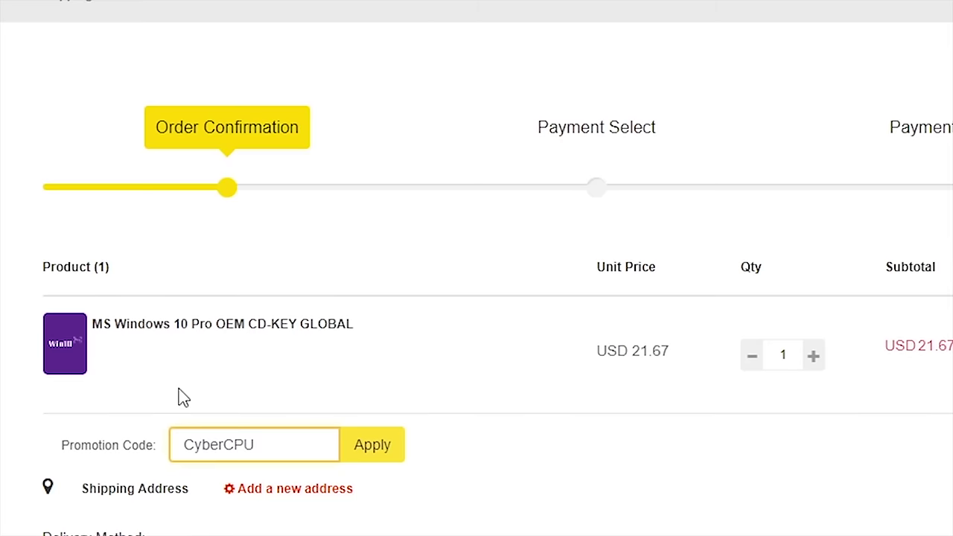
pyautogui.click(357, 445)
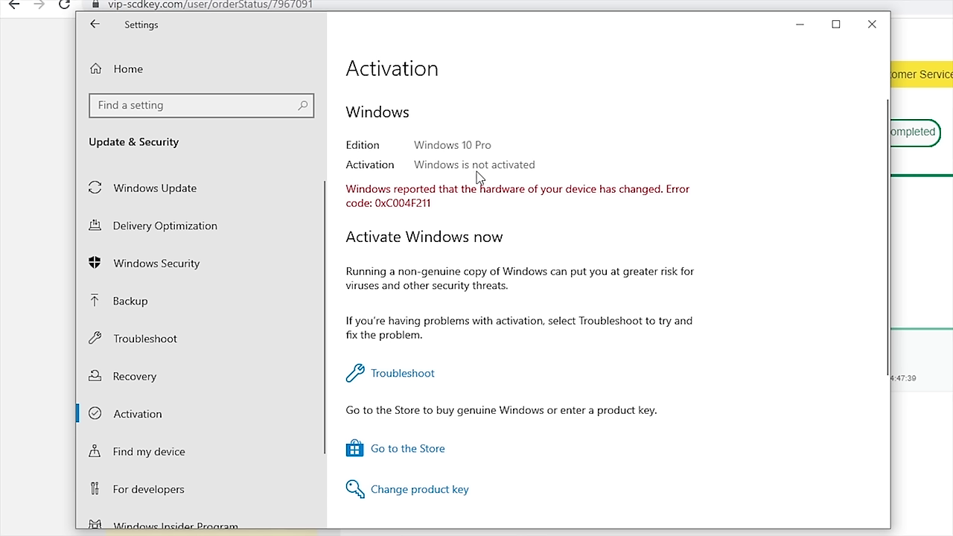
# Change the Windows product key by pasting the purchased key and activate Windows with it
pyautogui.click(426, 497)
pyautogui.rightClick(274, 290)
pyautogui.click(309, 366)
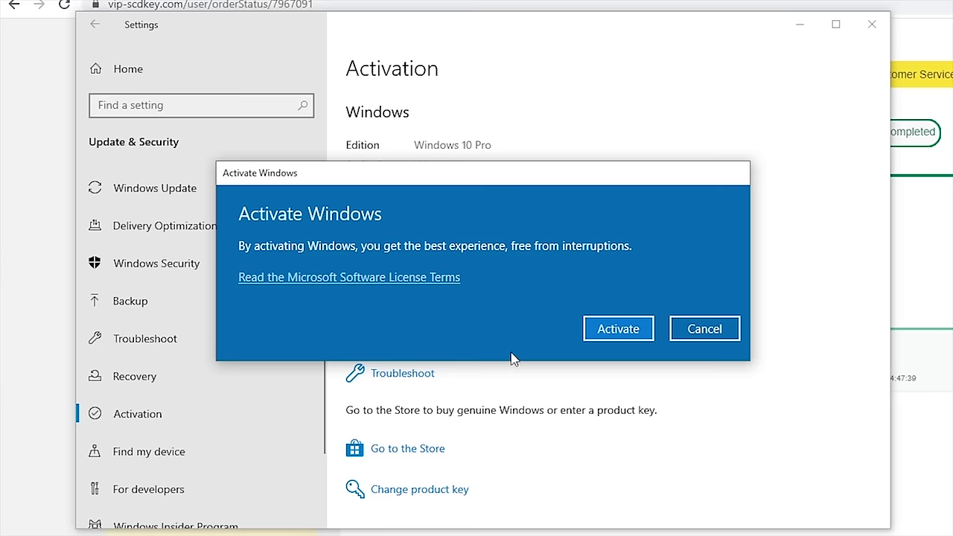
pyautogui.click(616, 329)
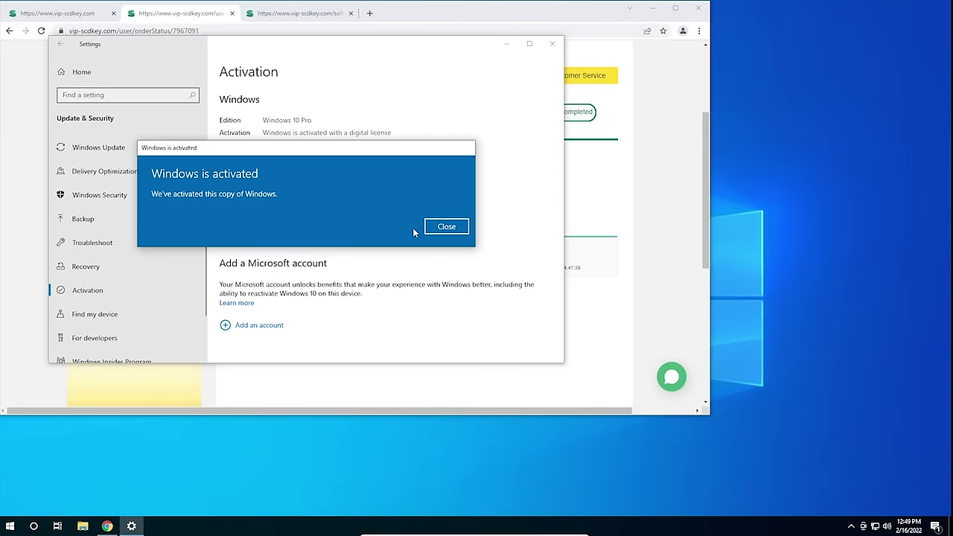
pyautogui.click(445, 228)
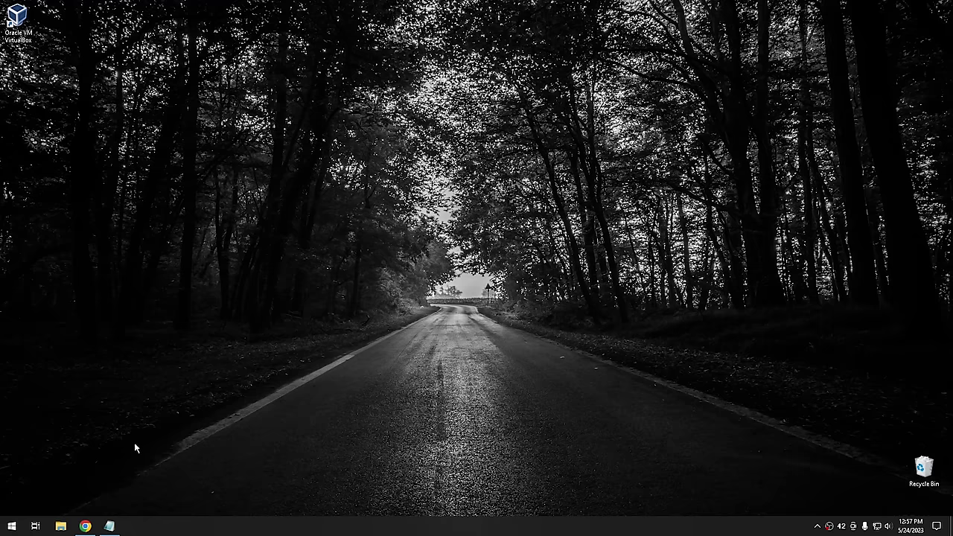
# Download the 64-bit NTLite installer from ntlite.com and show the file in its download folder
pyautogui.click(85, 527)
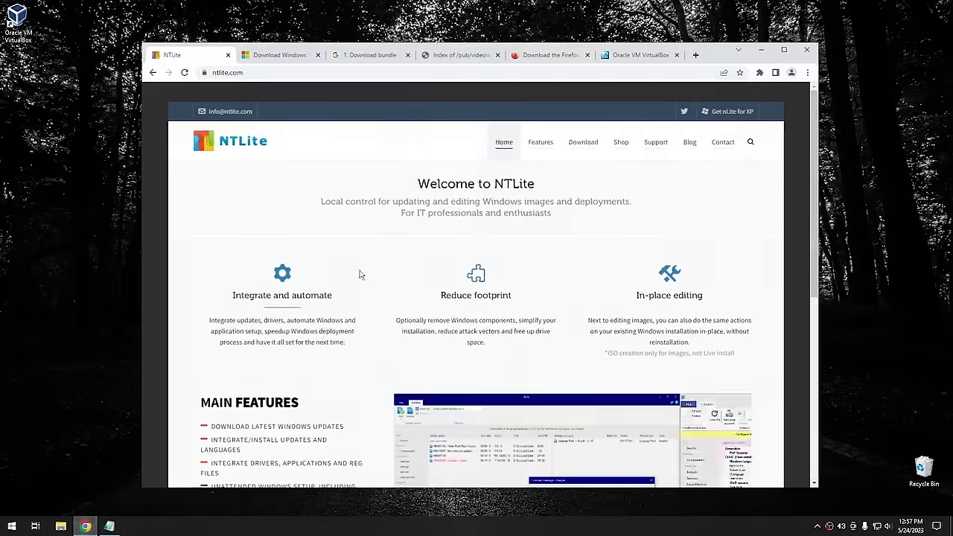
pyautogui.scroll(-3, 376, 272)
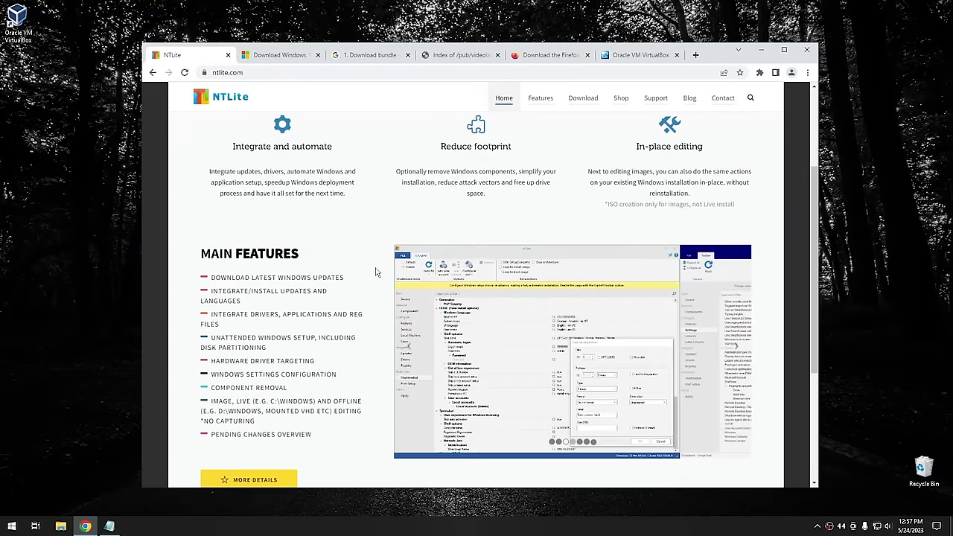
pyautogui.scroll(3, 376, 272)
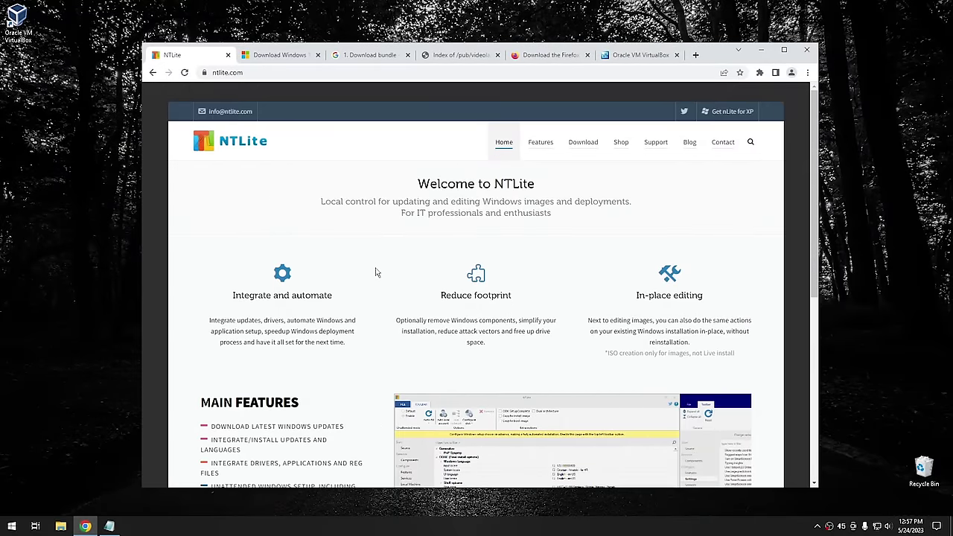
pyautogui.click(576, 149)
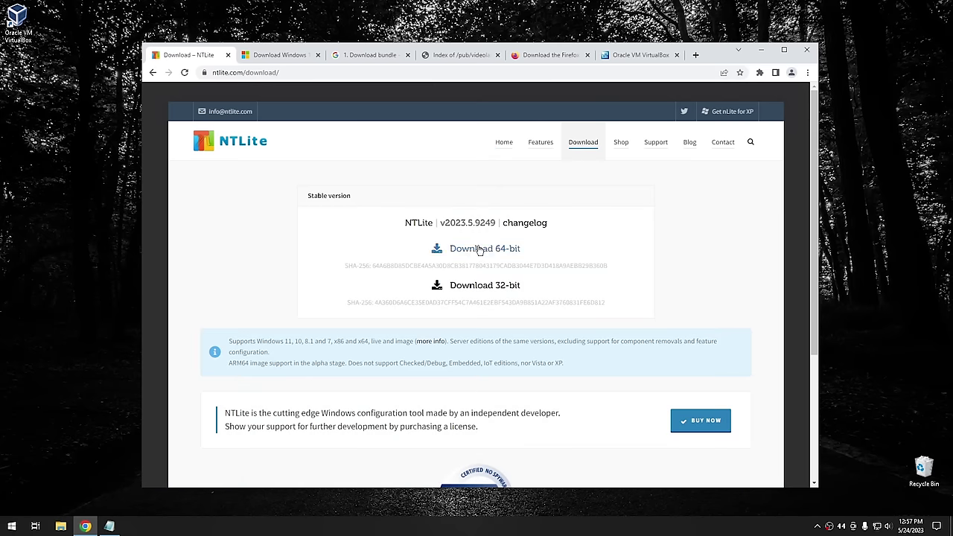
pyautogui.click(479, 251)
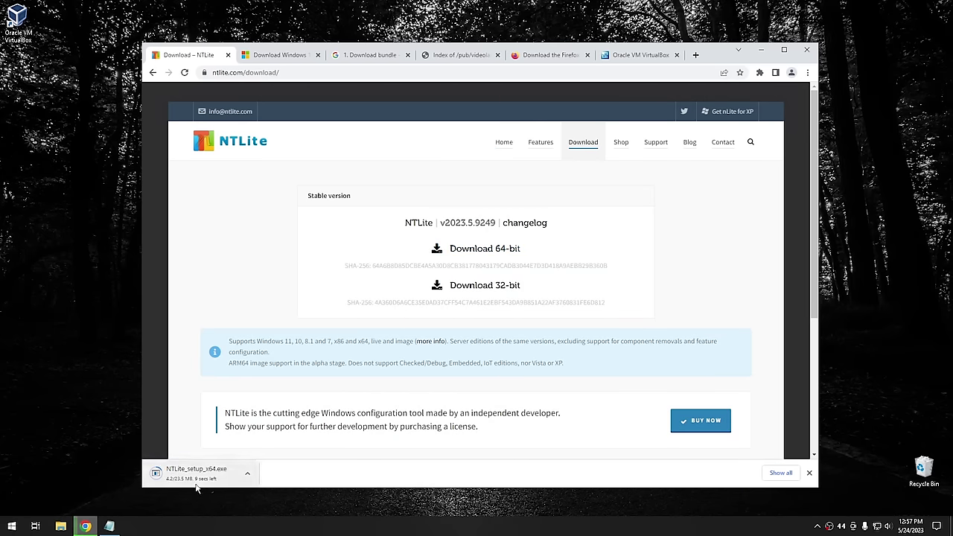
pyautogui.click(249, 475)
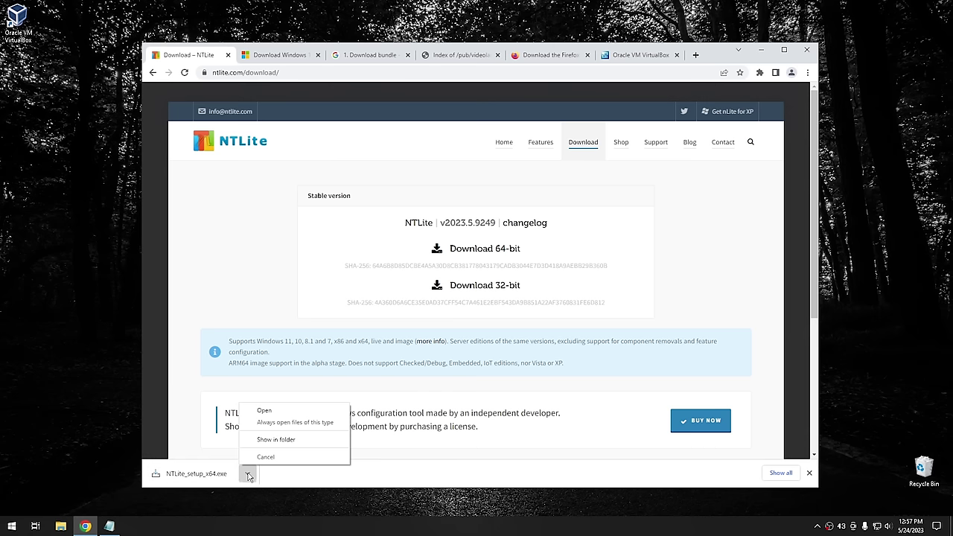
pyautogui.click(280, 444)
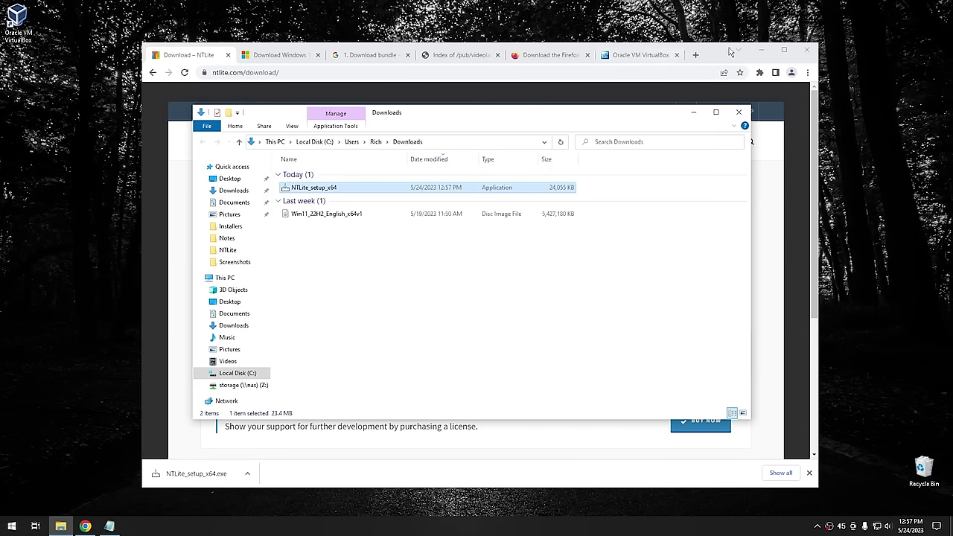
pyautogui.click(763, 56)
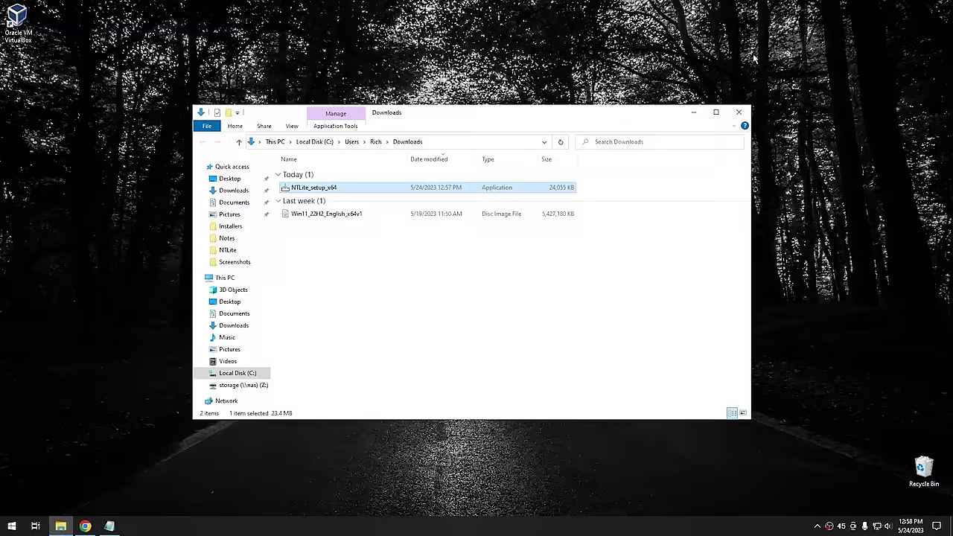
# Run NTLite_setup_x64, allow it to make changes to the device, and accept the license agreement
pyautogui.doubleClick(309, 191)
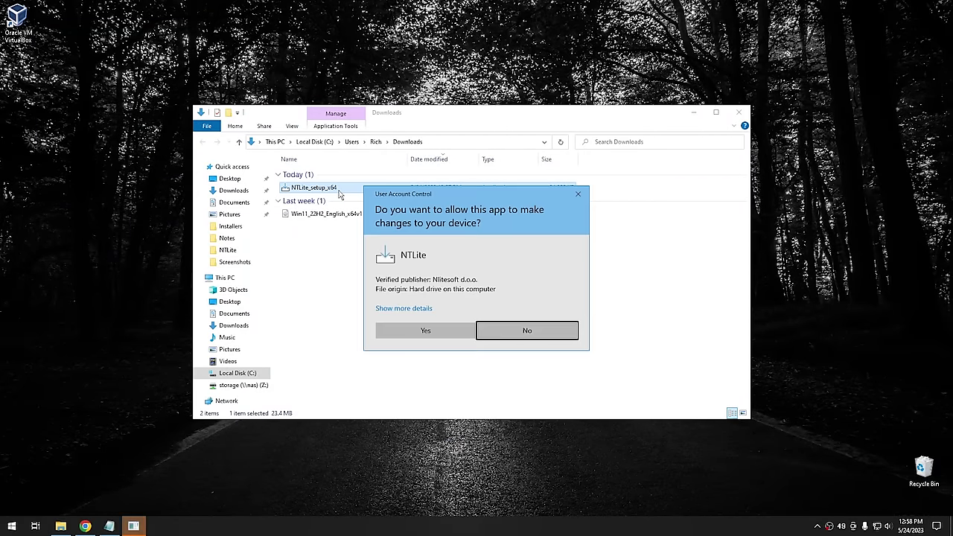
pyautogui.click(420, 327)
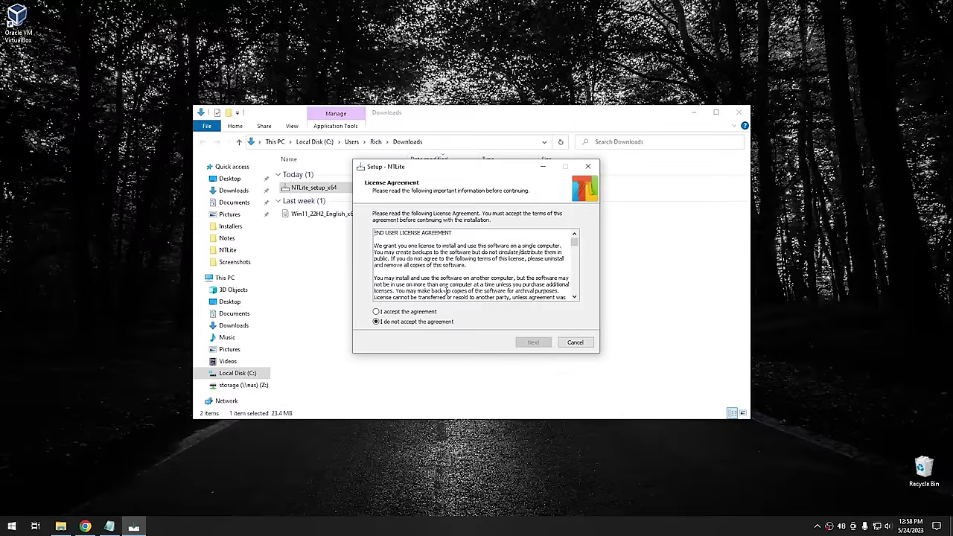
pyautogui.click(390, 311)
pyautogui.click(530, 343)
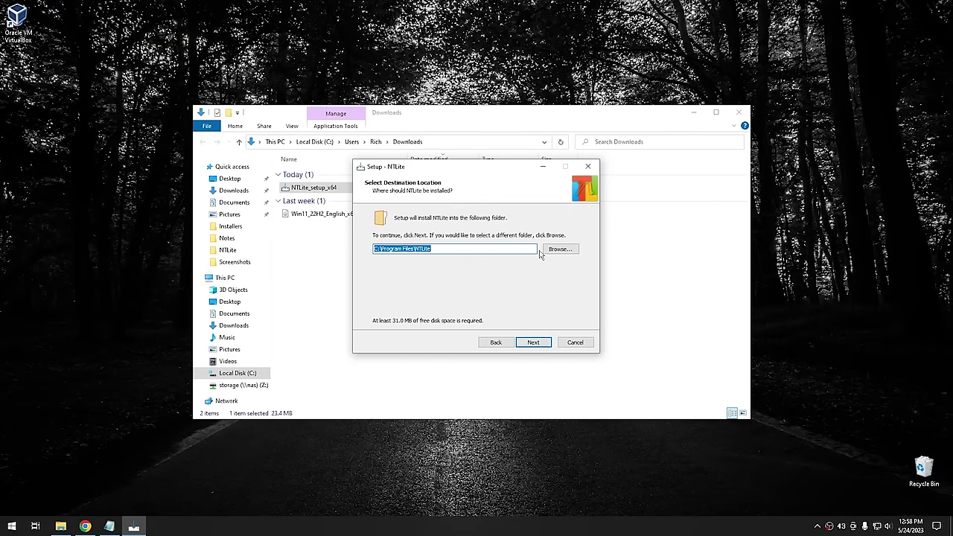
# Set the NTLite installation destination to an NTLite folder on the user's Desktop
pyautogui.click(562, 250)
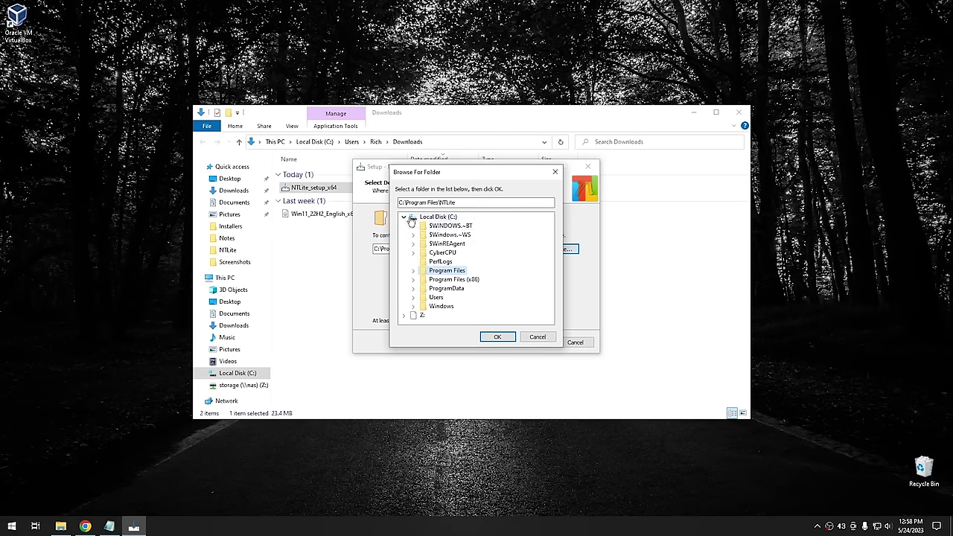
pyautogui.click(414, 297)
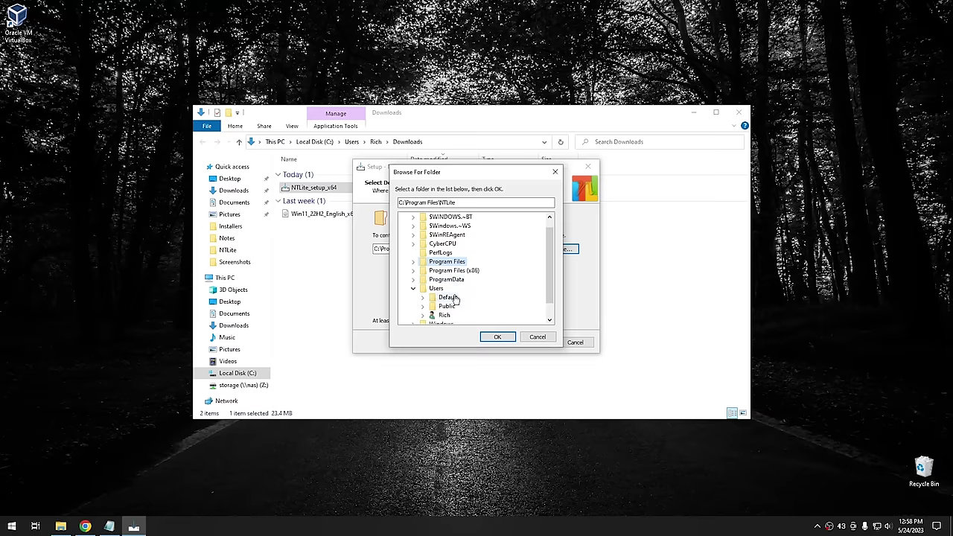
pyautogui.click(443, 315)
pyautogui.scroll(-1, 458, 318)
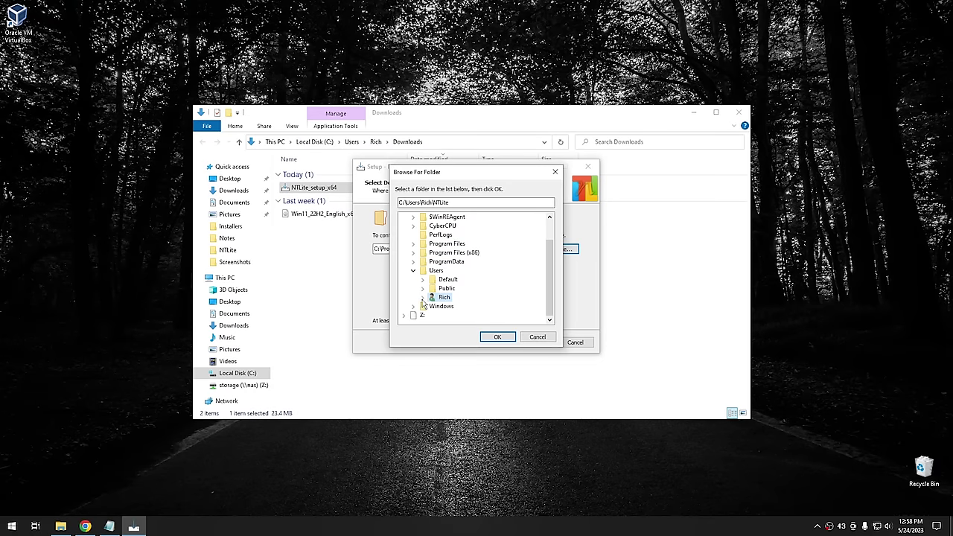
pyautogui.click(422, 297)
pyautogui.click(459, 261)
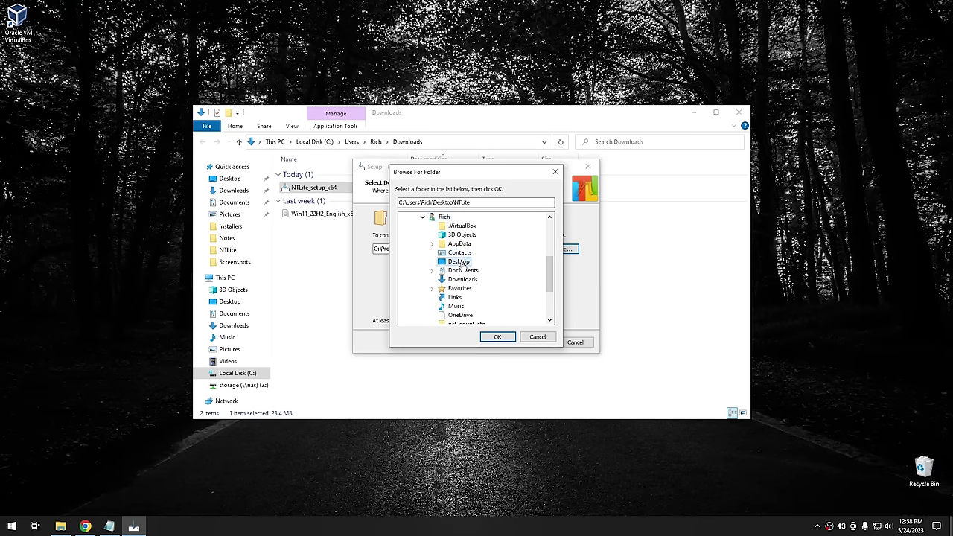
pyautogui.click(498, 338)
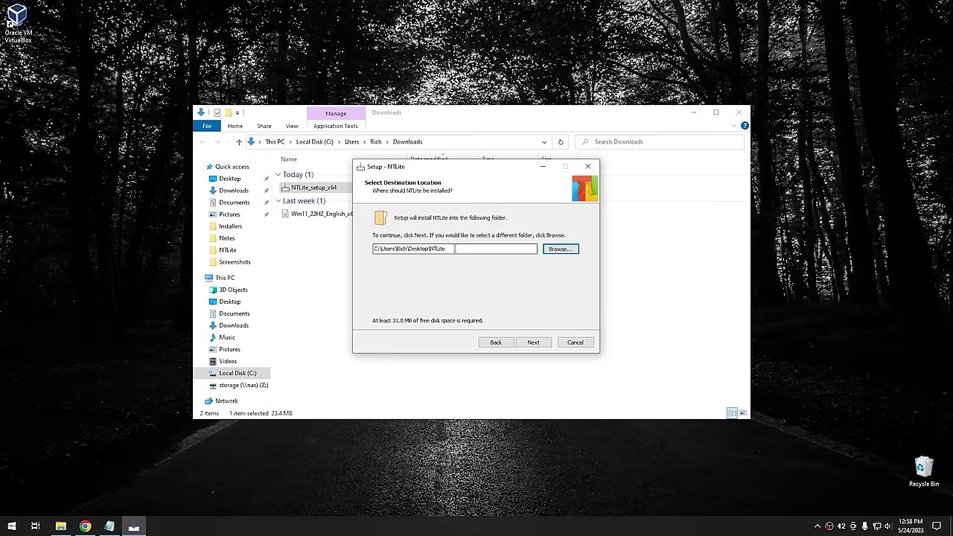
pyautogui.click(532, 342)
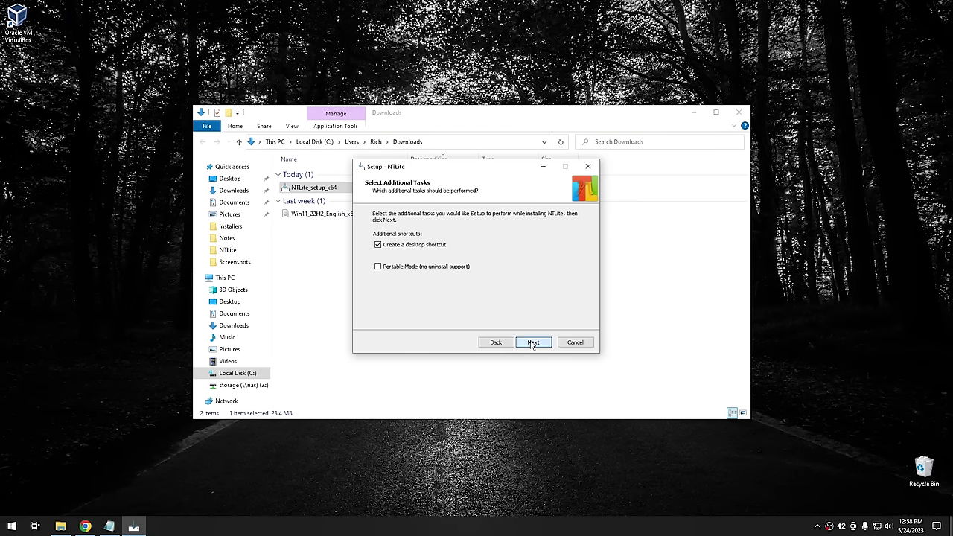
# Install NTLite in portable mode without a desktop shortcut, finish the setup, and minimize the Downloads window
pyautogui.click(378, 267)
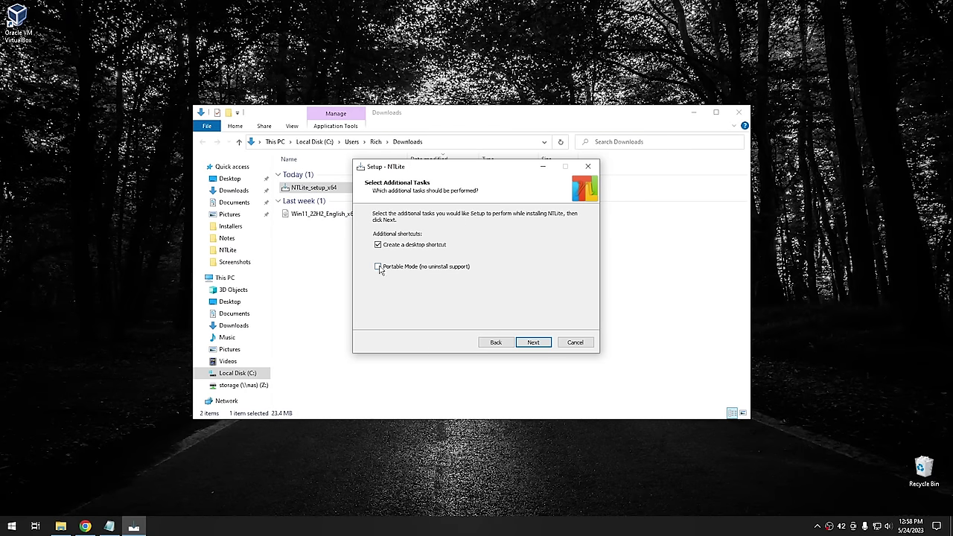
pyautogui.click(378, 245)
pyautogui.click(534, 342)
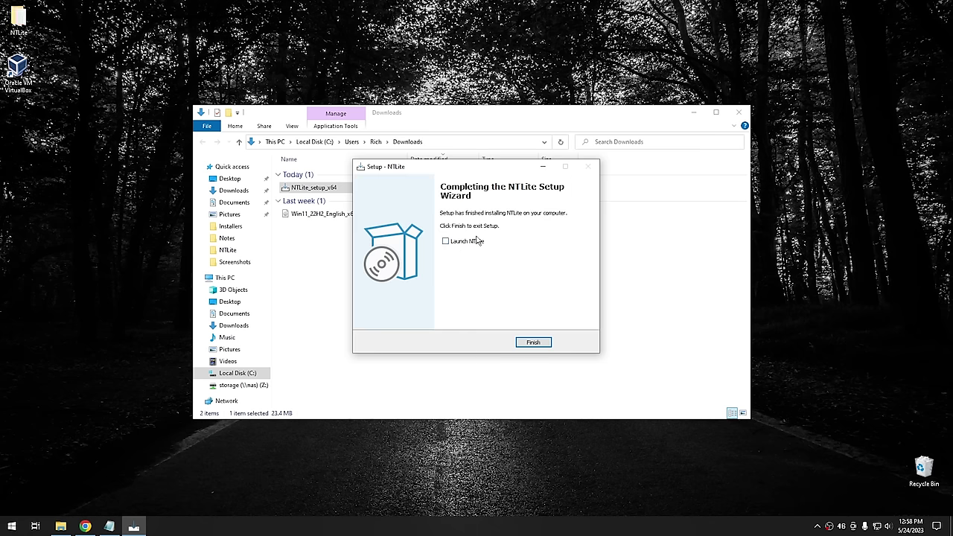
pyautogui.click(533, 343)
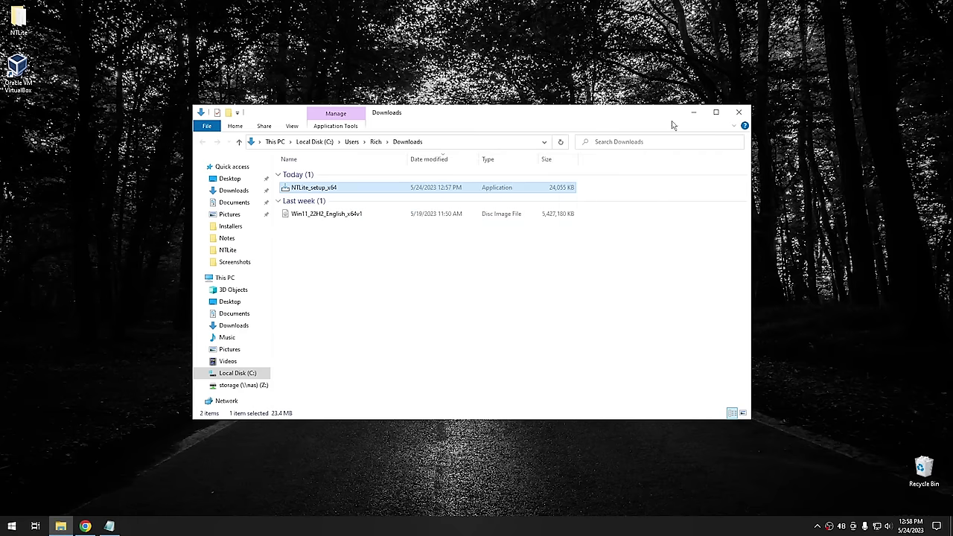
pyautogui.click(694, 113)
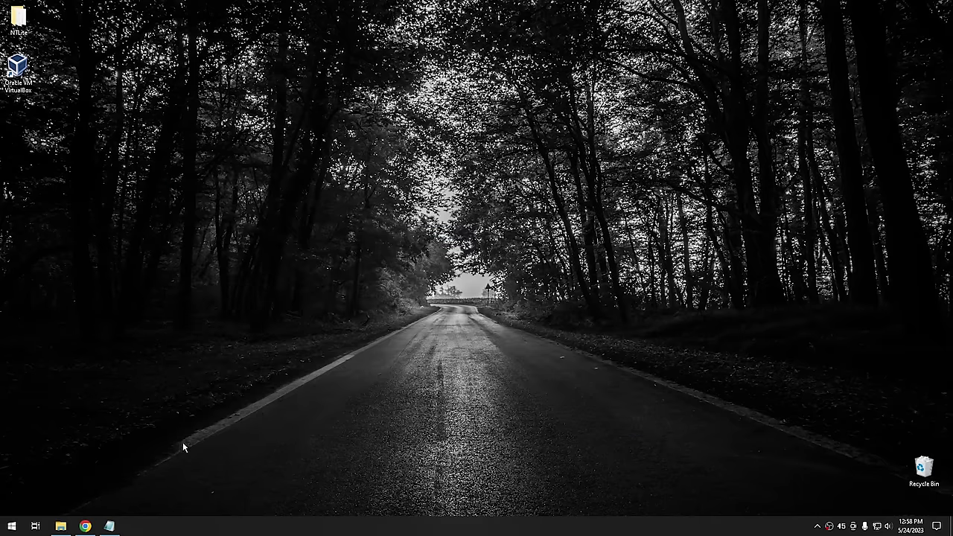
# On Microsoft's Windows 11 download page, request the Windows 11 (multi-edition ISO for x64 devices) disk image
pyautogui.click(85, 527)
pyautogui.click(287, 57)
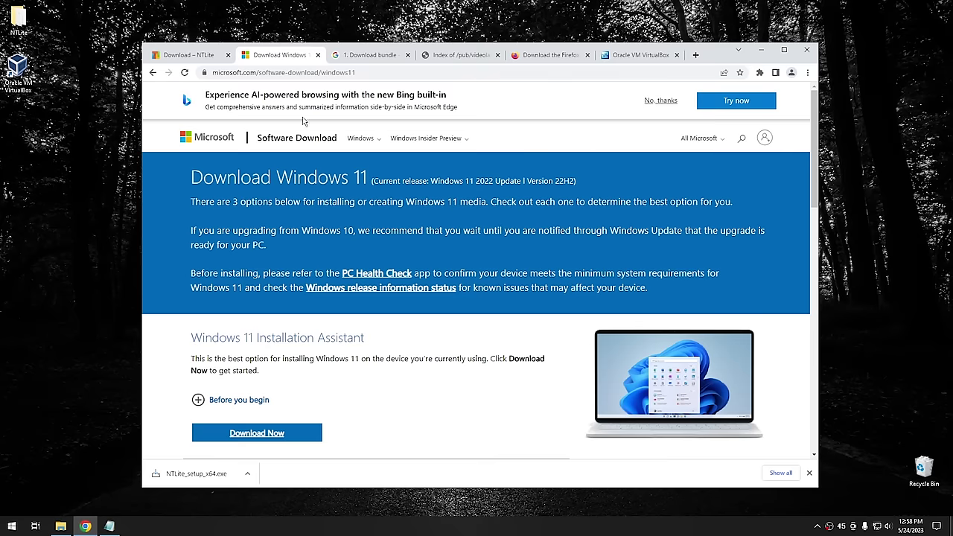
pyautogui.scroll(-3, 350, 206)
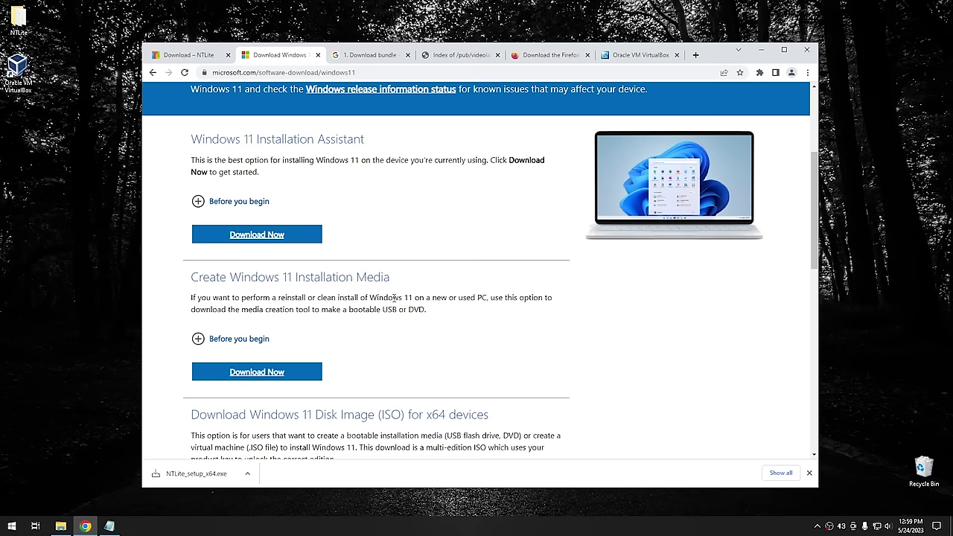
pyautogui.scroll(-2, 390, 301)
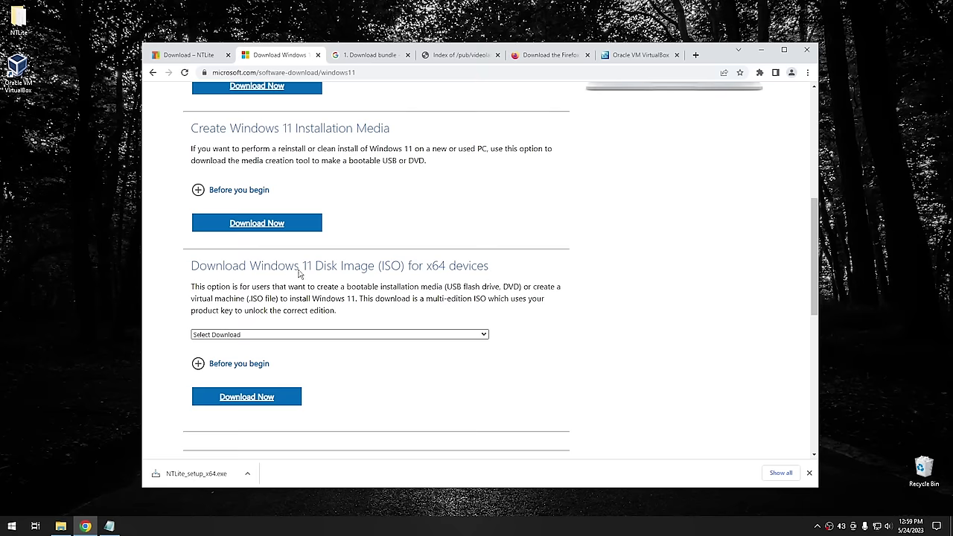
pyautogui.click(249, 335)
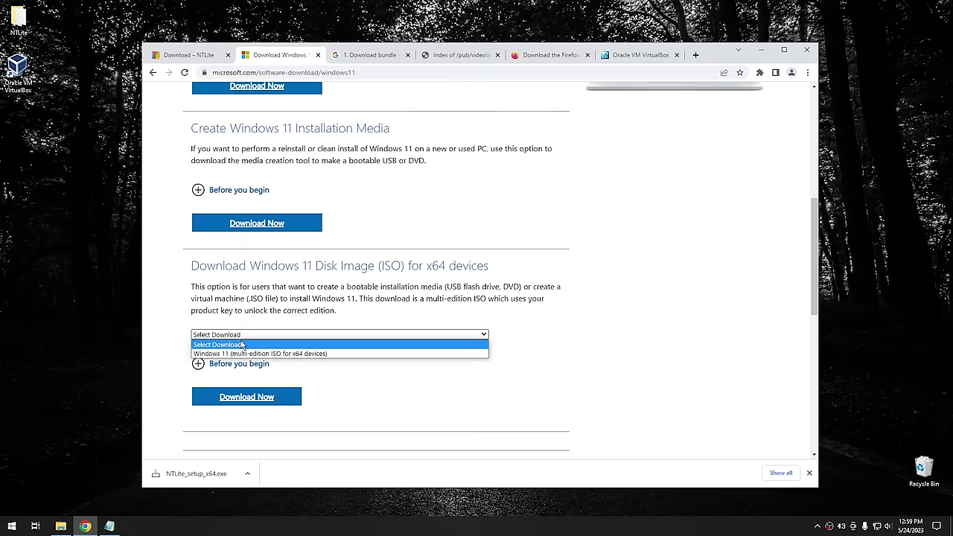
pyautogui.click(227, 354)
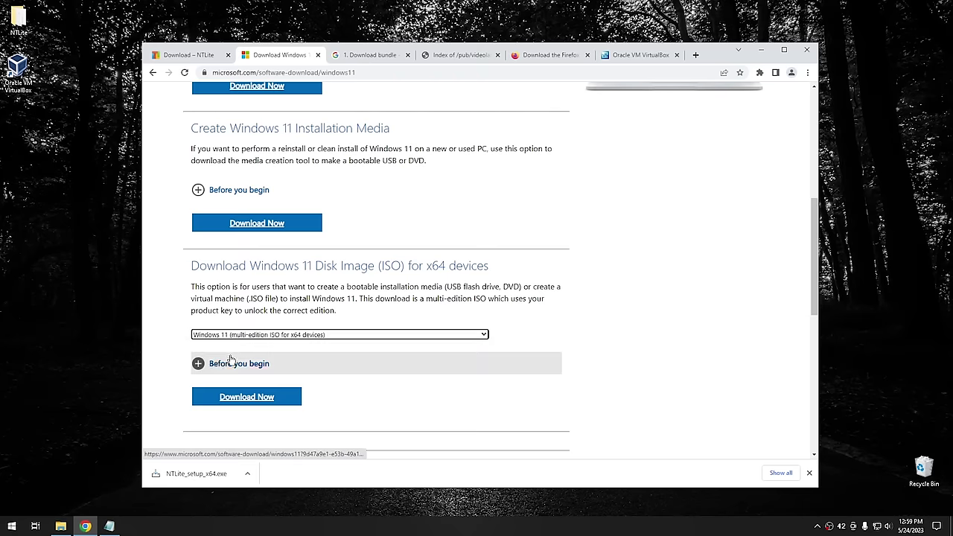
pyautogui.click(245, 396)
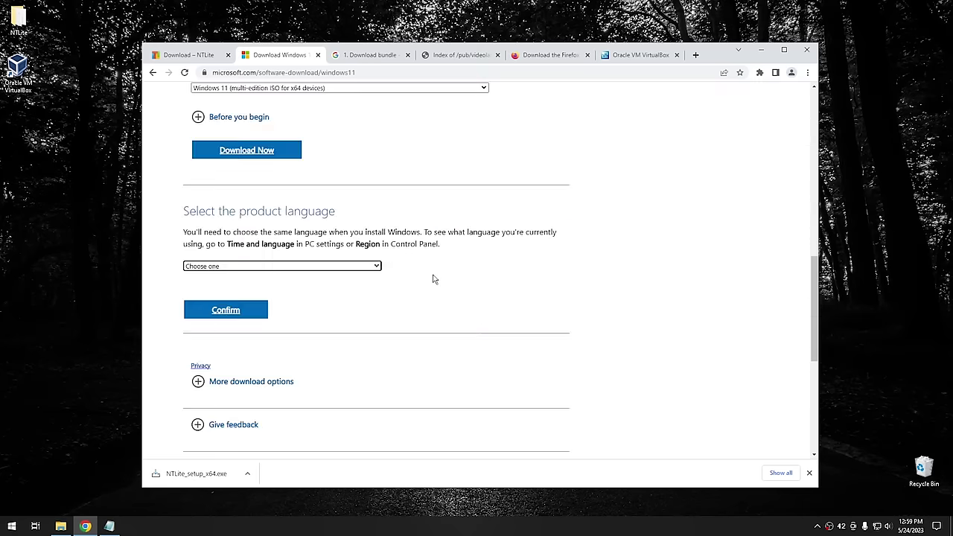
# Choose English (United States) as the product language for the Windows 11 ISO and confirm it
pyautogui.click(361, 269)
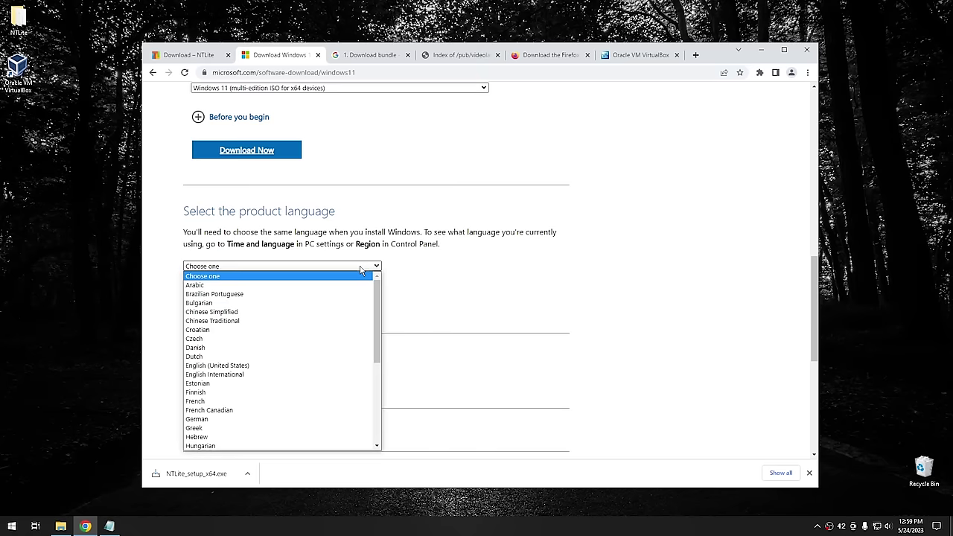
pyautogui.click(233, 365)
pyautogui.click(236, 312)
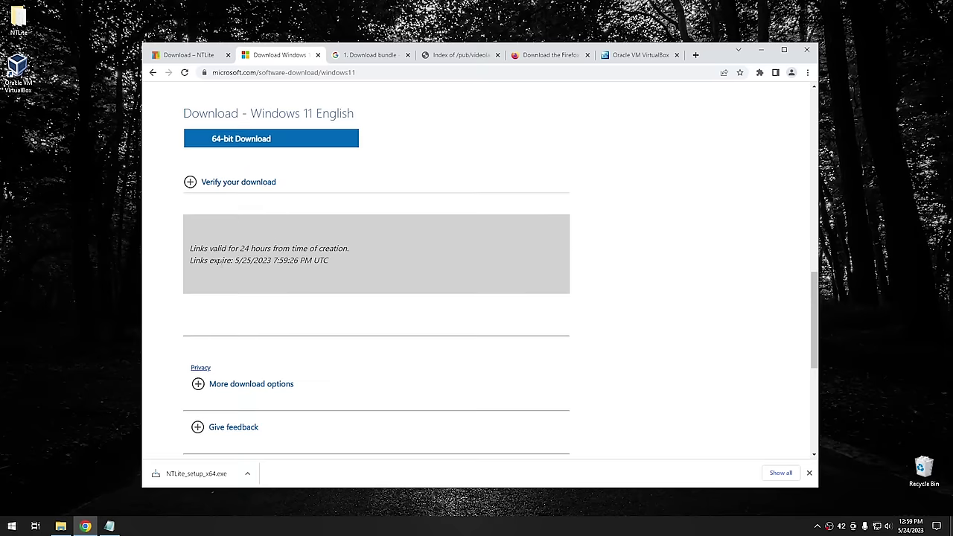
pyautogui.click(244, 141)
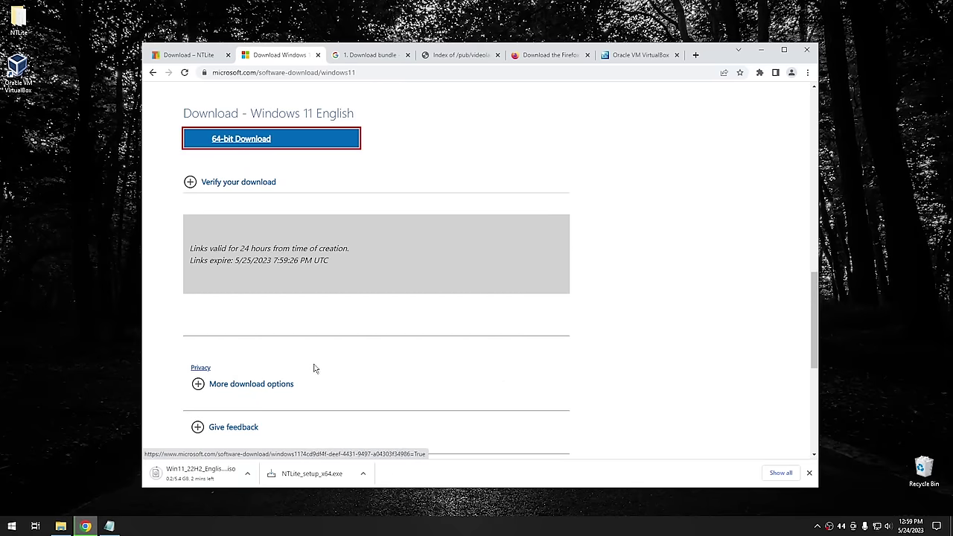
pyautogui.click(247, 473)
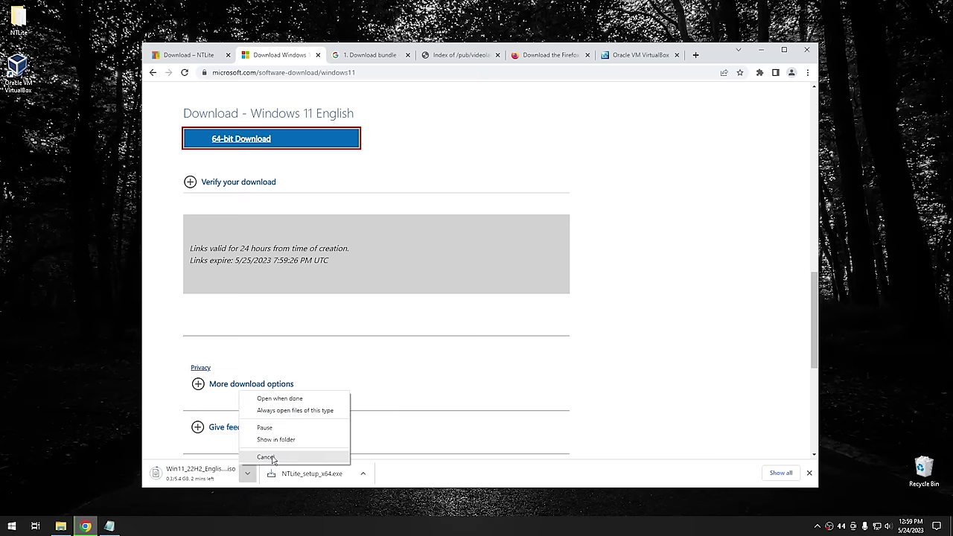
pyautogui.click(277, 458)
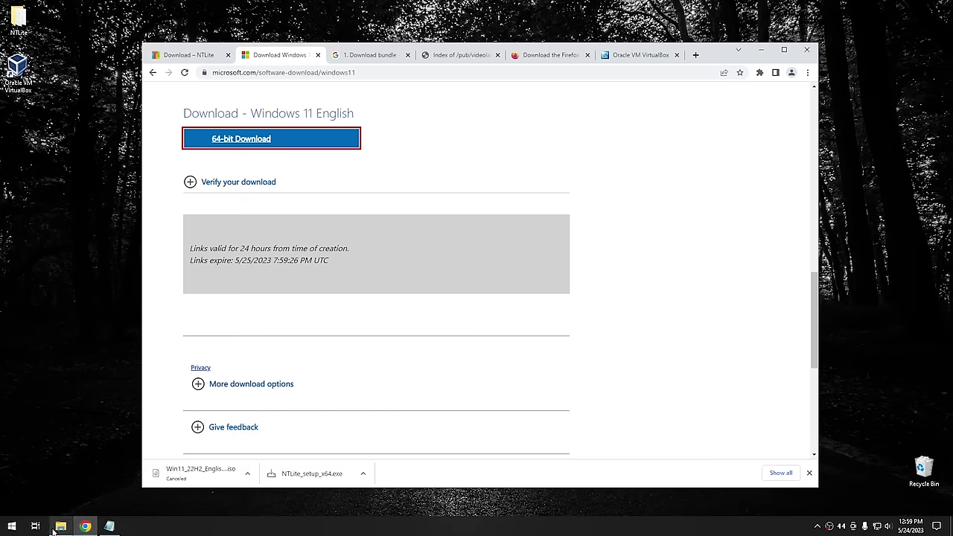
# Locate the existing Win11_22H2_English_x64v1 disk image in the Downloads folder, and minimize the browser and folder windows
pyautogui.click(61, 527)
pyautogui.click(339, 215)
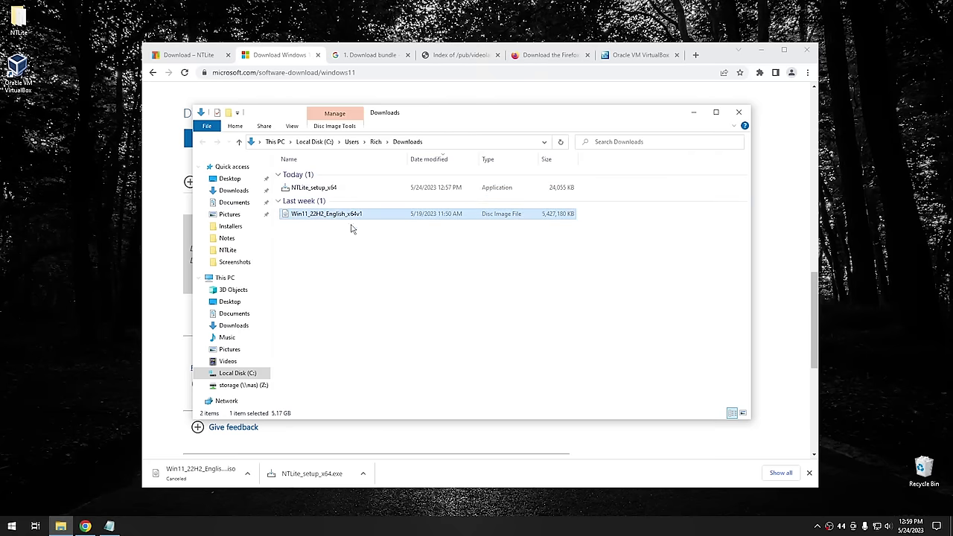
pyautogui.click(761, 49)
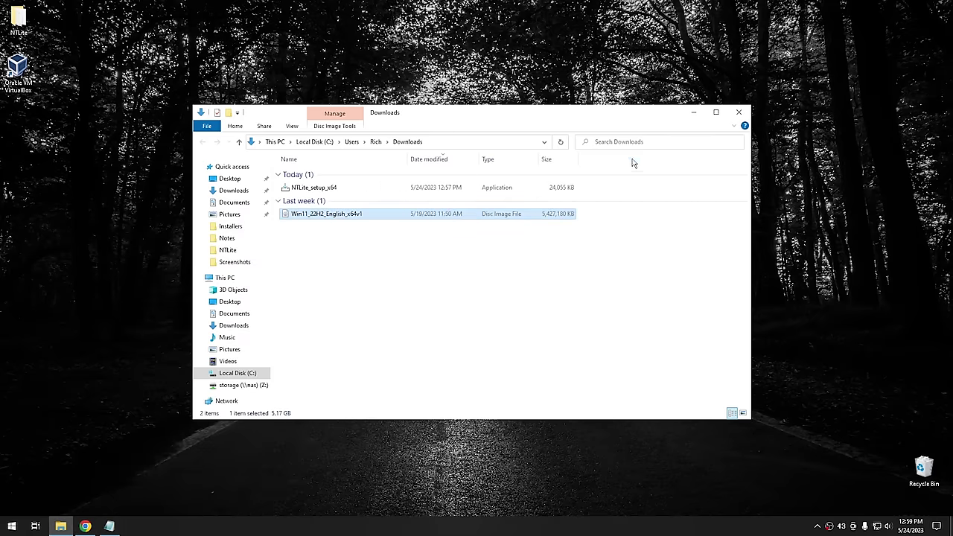
pyautogui.click(694, 112)
# Launch NTLite from its desktop folder and choose the Free (limited, non-commercial) license
pyautogui.doubleClick(18, 19)
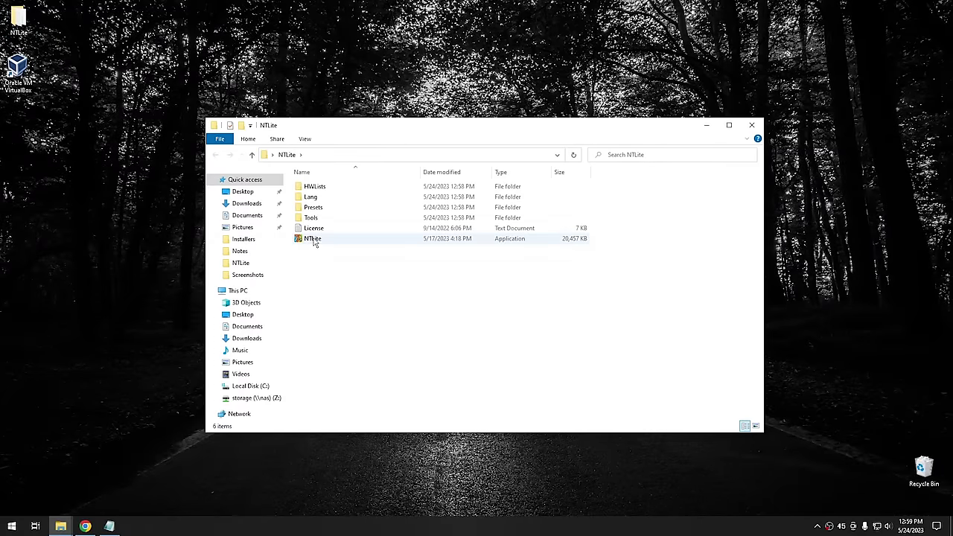
pyautogui.doubleClick(312, 240)
pyautogui.click(433, 361)
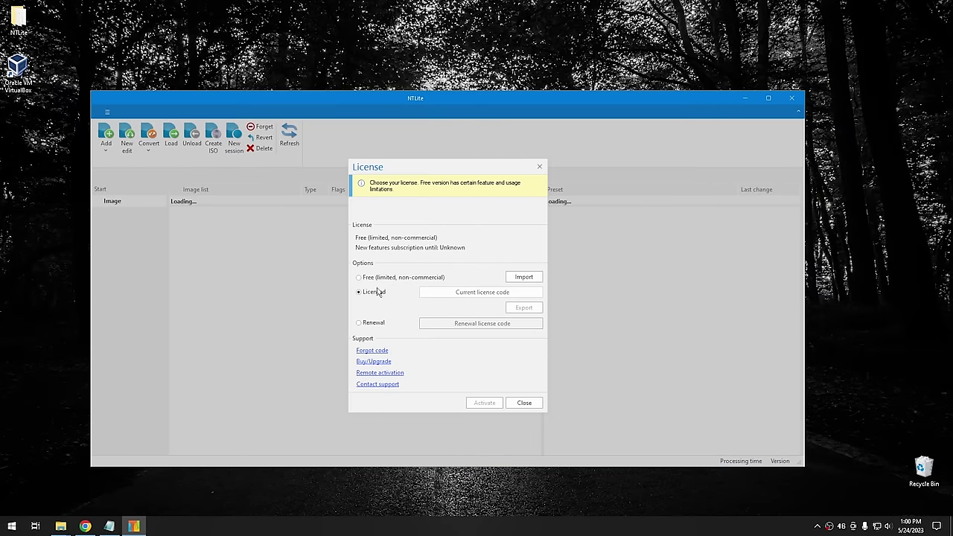
pyautogui.click(359, 278)
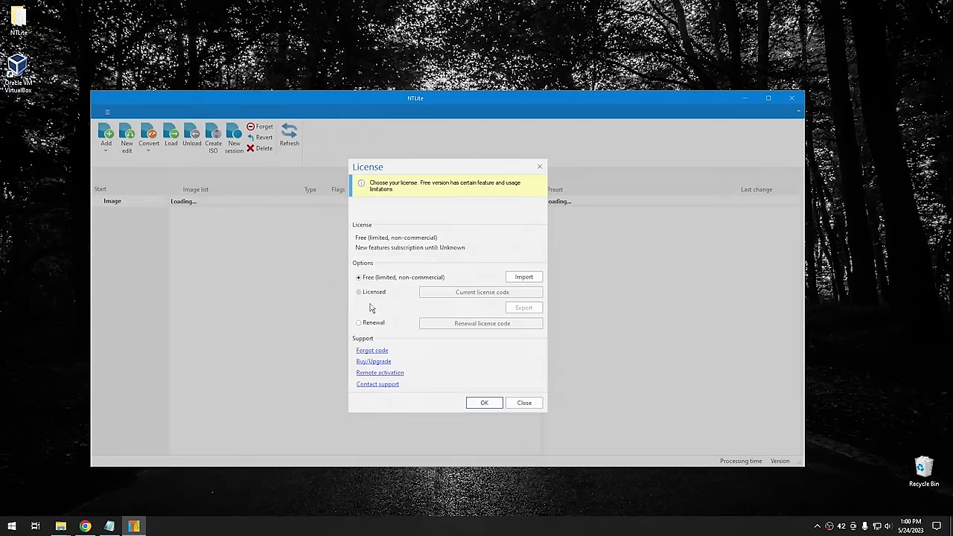
pyautogui.click(484, 403)
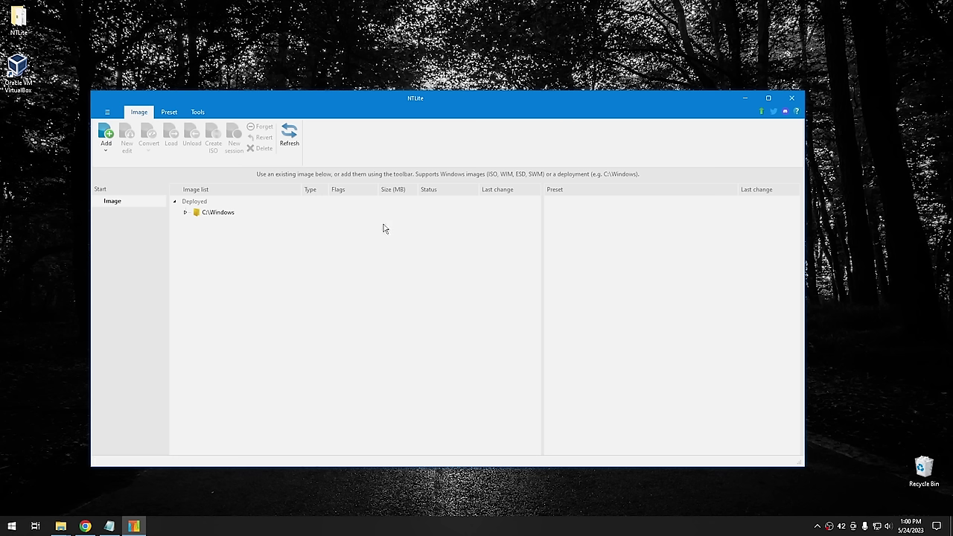
# Add the Win11_22H2_English_x64v1 ISO from the Downloads folder to the image list
pyautogui.click(106, 141)
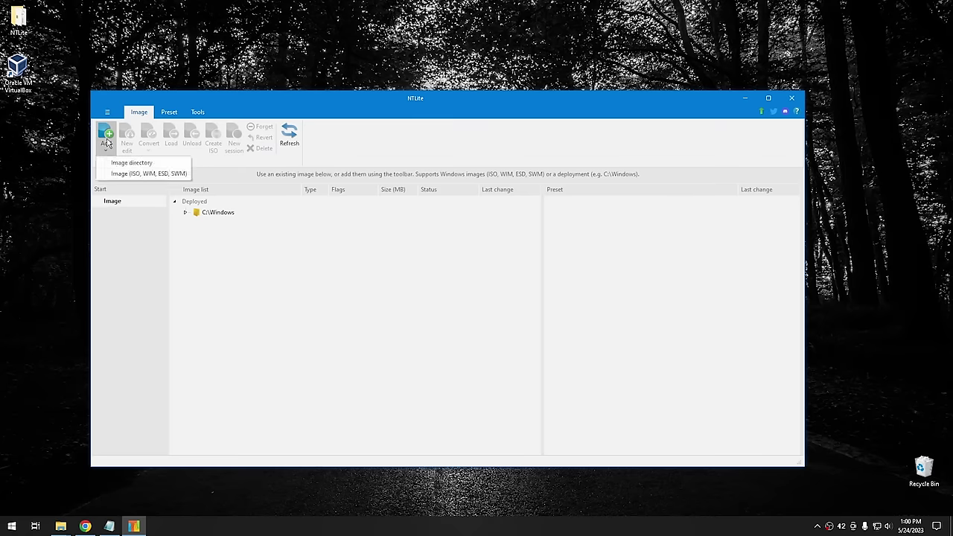
pyautogui.click(157, 175)
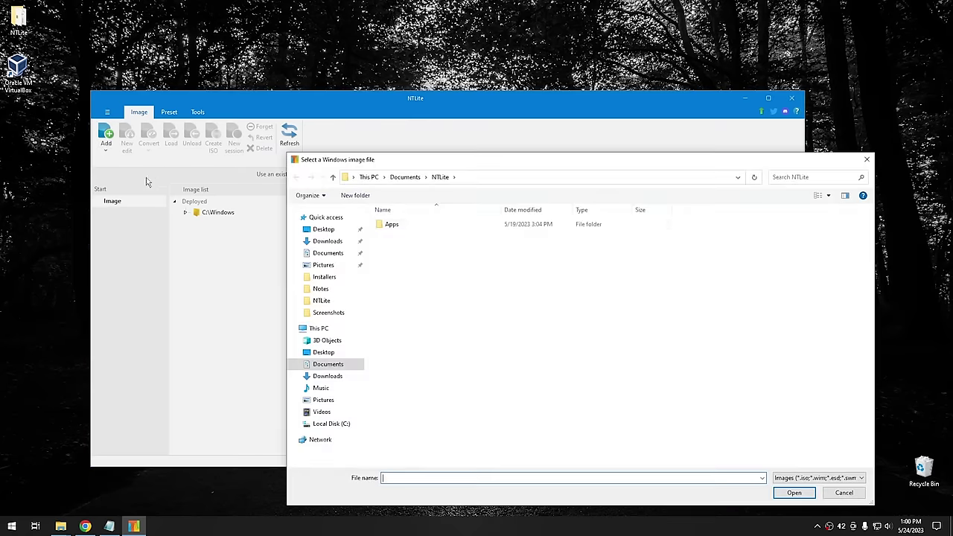
pyautogui.click(329, 378)
pyautogui.click(429, 240)
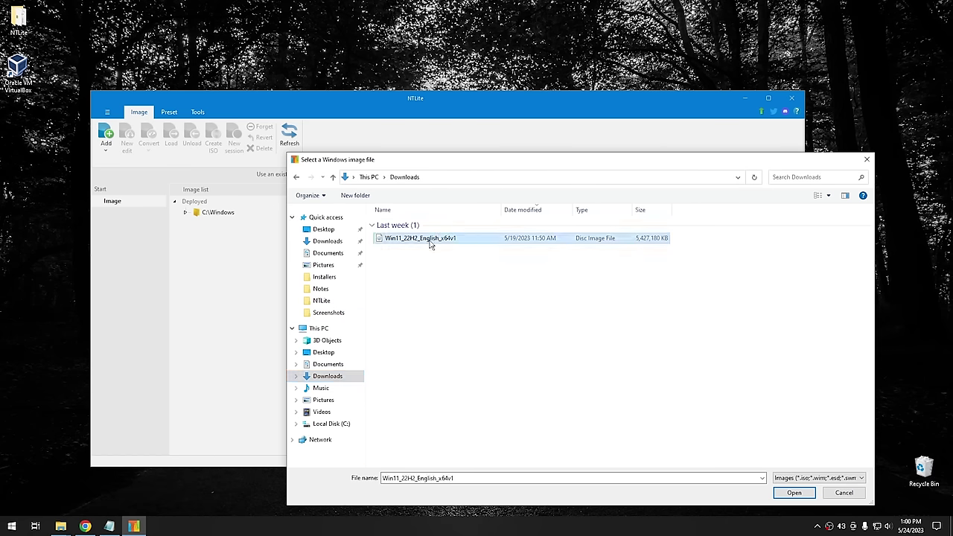
pyautogui.click(792, 493)
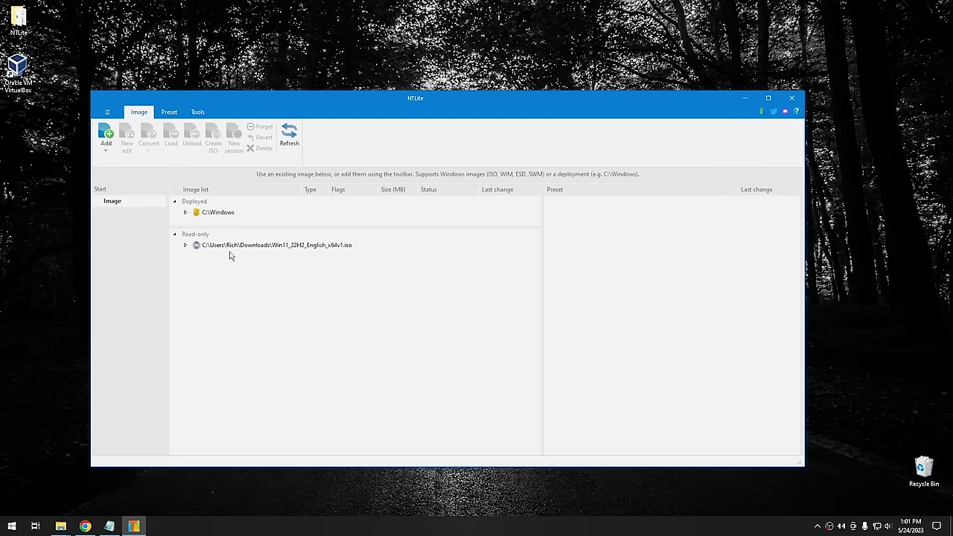
# Expand the added ISO and create a new editable copy of it in the default edit cache directory
pyautogui.click(224, 247)
pyautogui.click(186, 246)
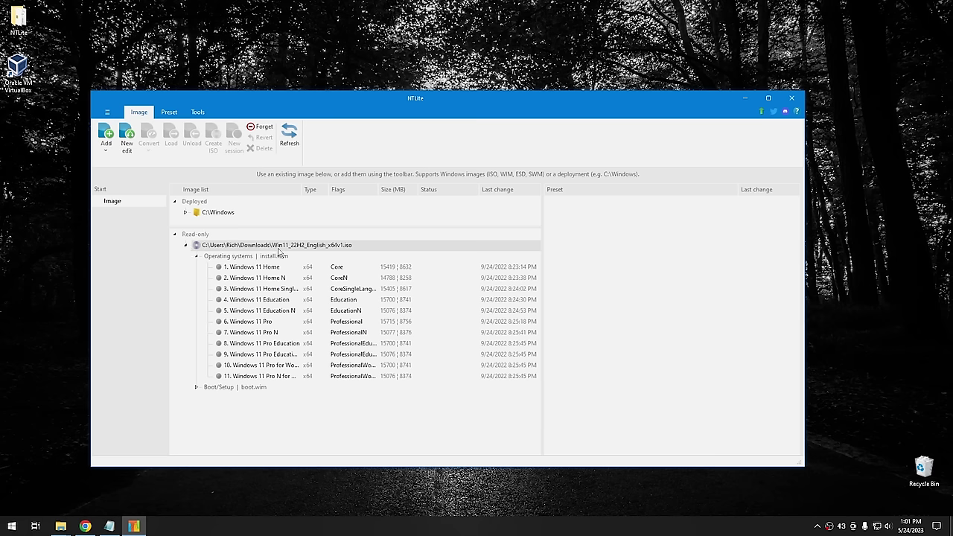
pyautogui.rightClick(286, 246)
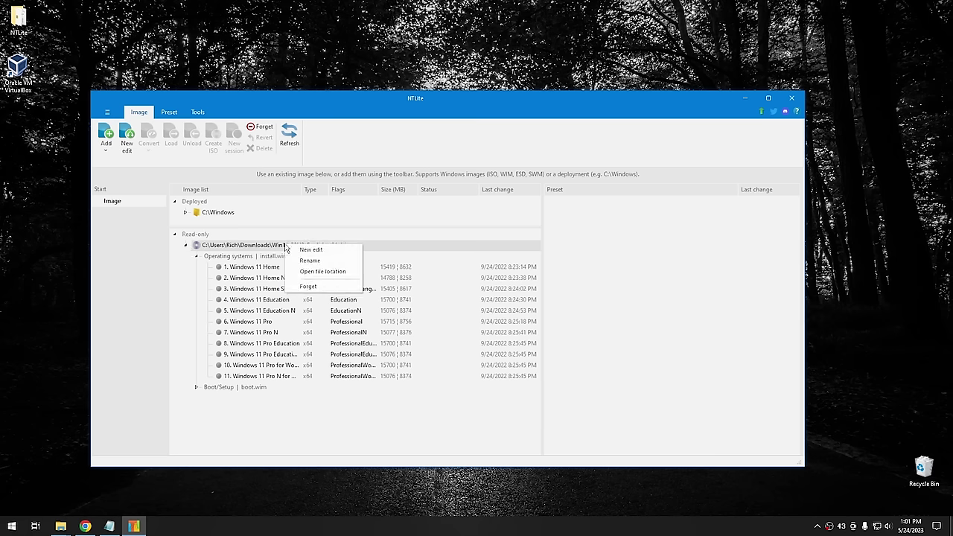
pyautogui.click(326, 252)
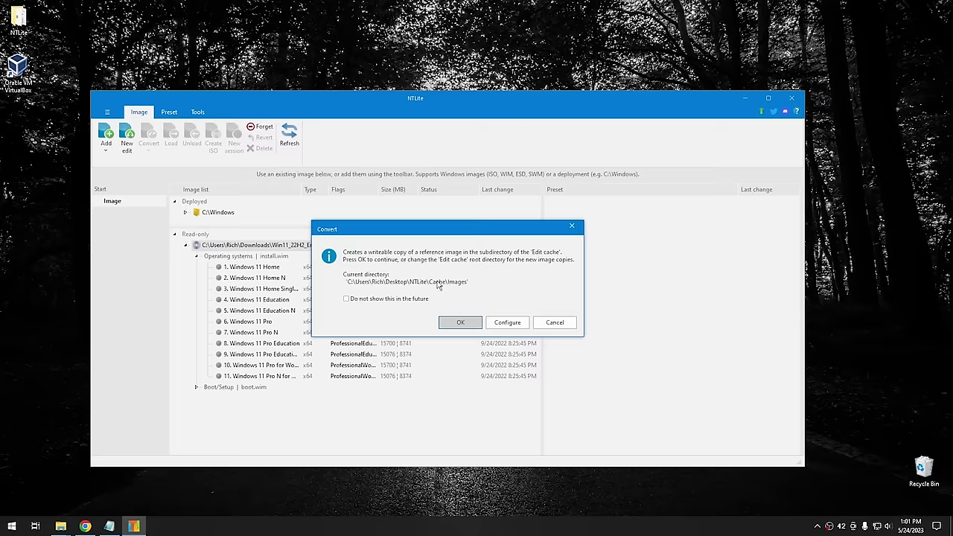
pyautogui.click(460, 322)
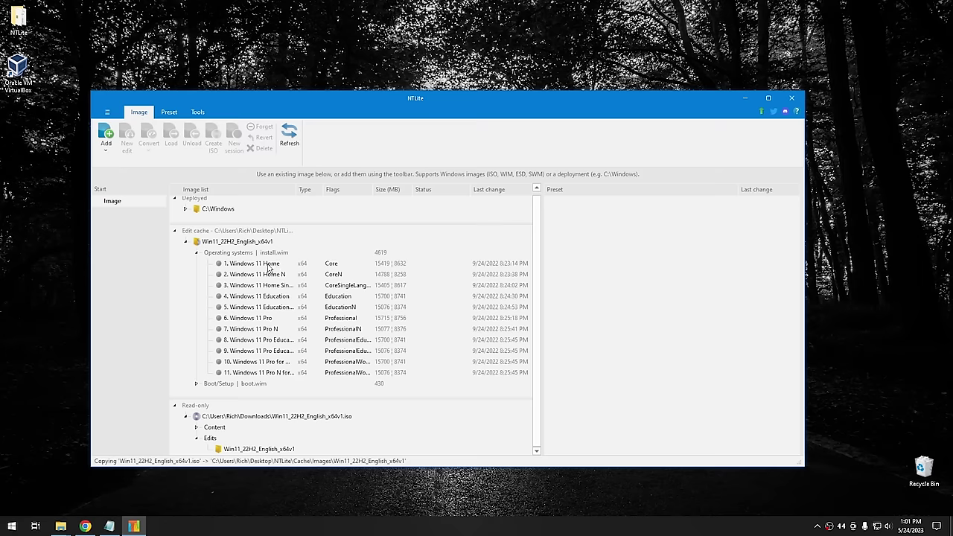
# Load the Windows 11 Pro edition from the editable Win11_22H2_English_x64v1 image
pyautogui.click(262, 319)
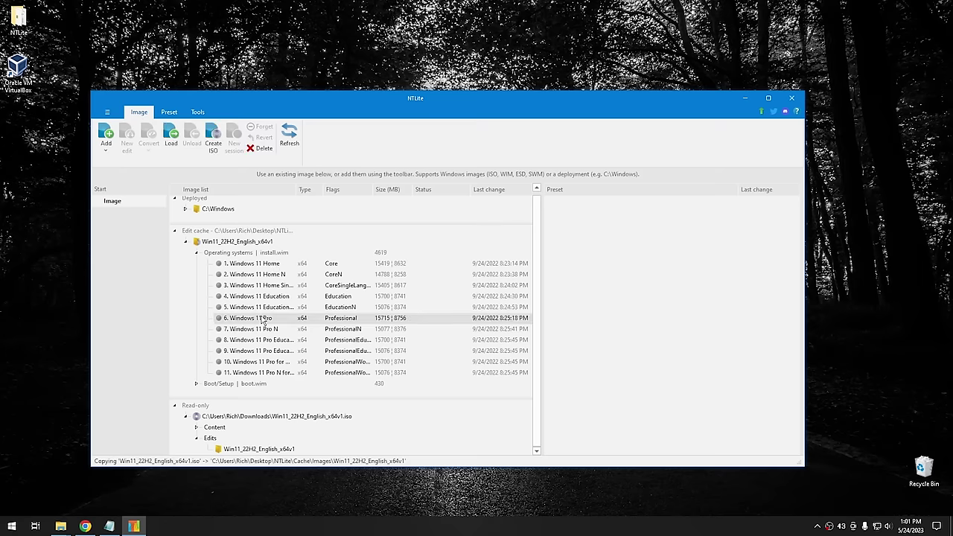
pyautogui.click(261, 264)
pyautogui.click(273, 297)
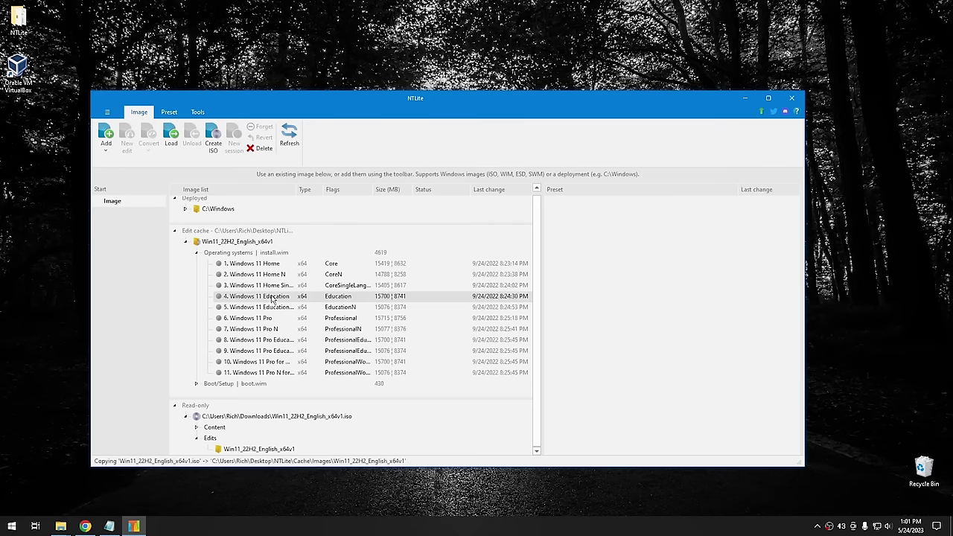
pyautogui.click(246, 320)
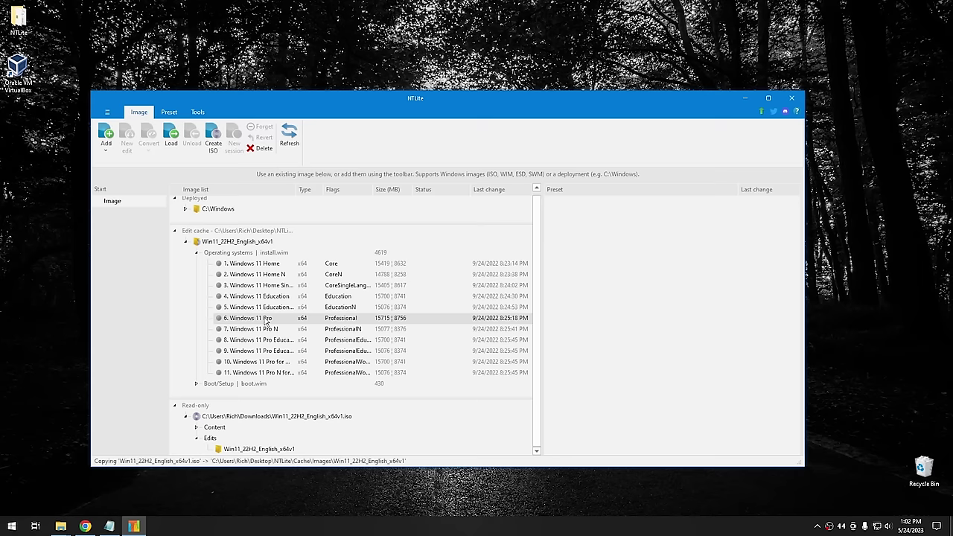
pyautogui.rightClick(266, 320)
pyautogui.click(305, 347)
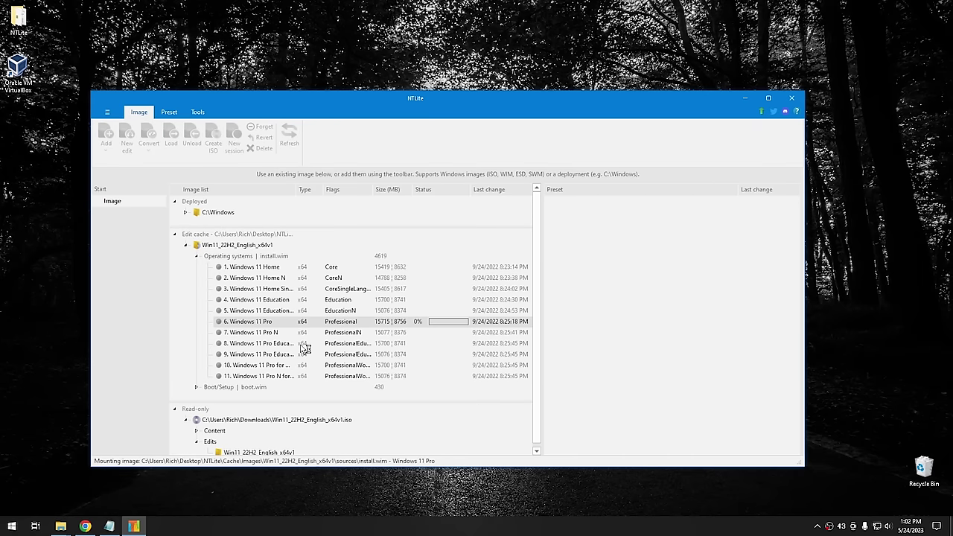
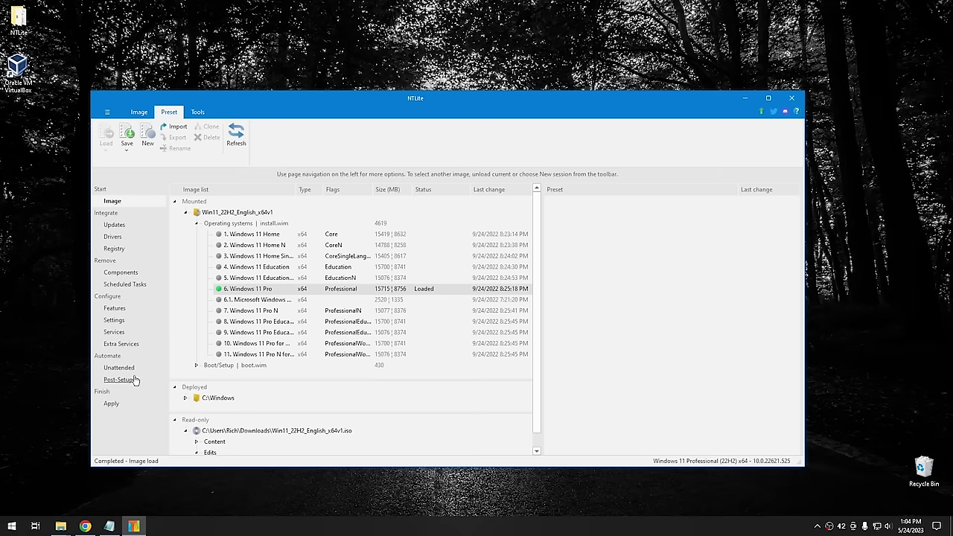
# In the latest online updates for the loaded image, select every update except KB5022497, the .NET Framework 3.5 and 4.8.1 Cumulative Update
pyautogui.click(116, 226)
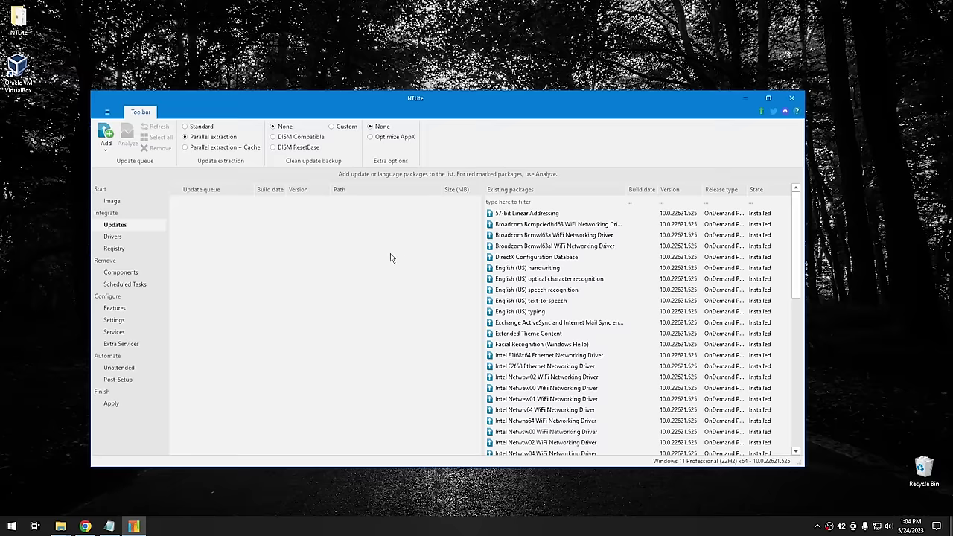
pyautogui.click(106, 138)
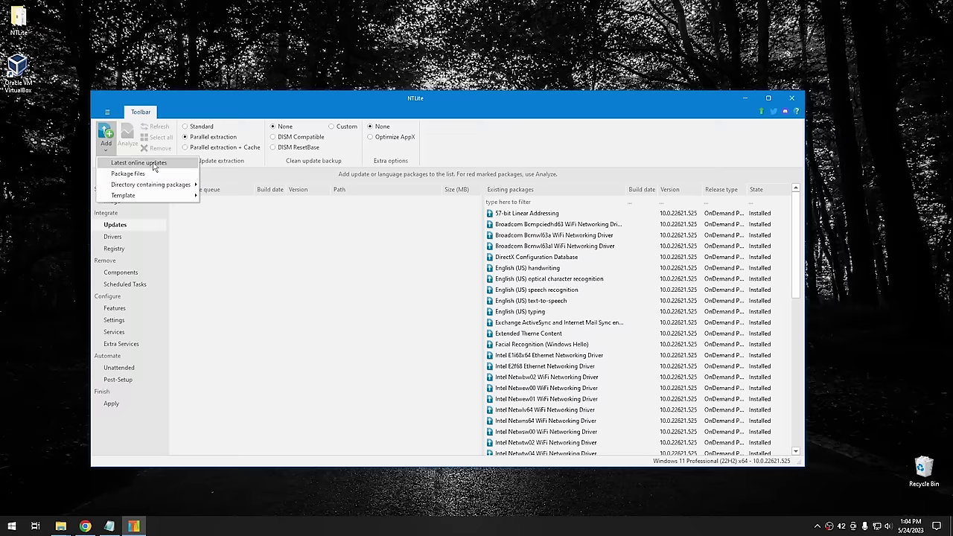
pyautogui.click(153, 163)
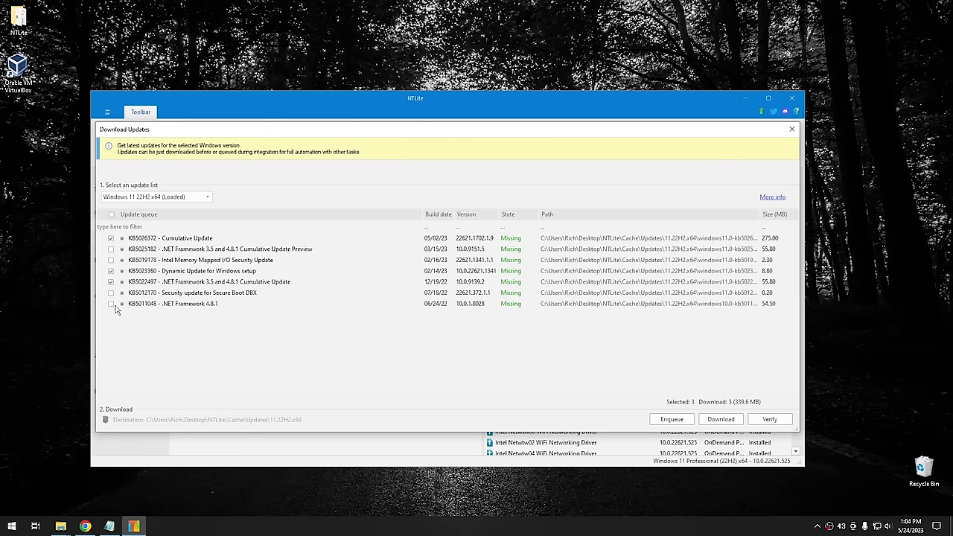
pyautogui.click(111, 249)
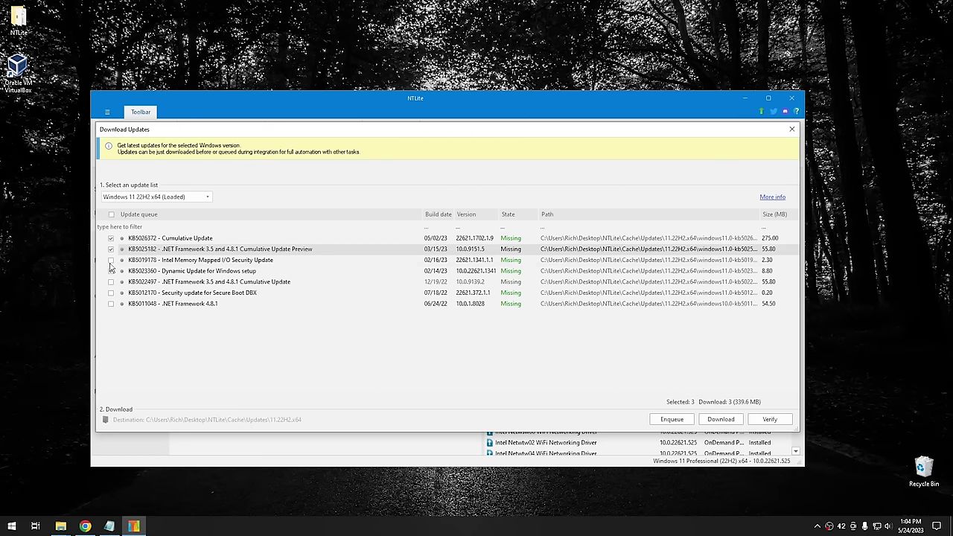
pyautogui.click(111, 260)
pyautogui.click(111, 281)
pyautogui.click(111, 292)
pyautogui.click(111, 304)
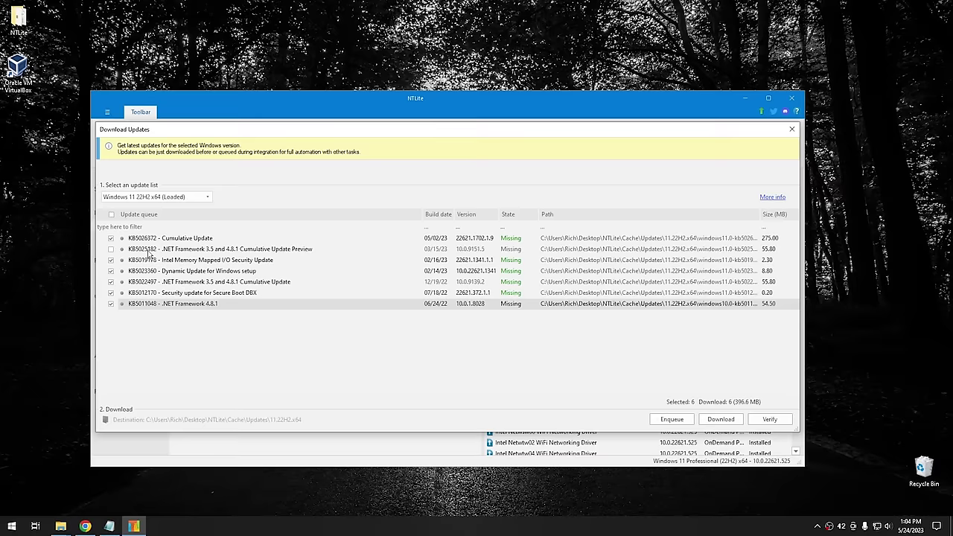
pyautogui.click(111, 250)
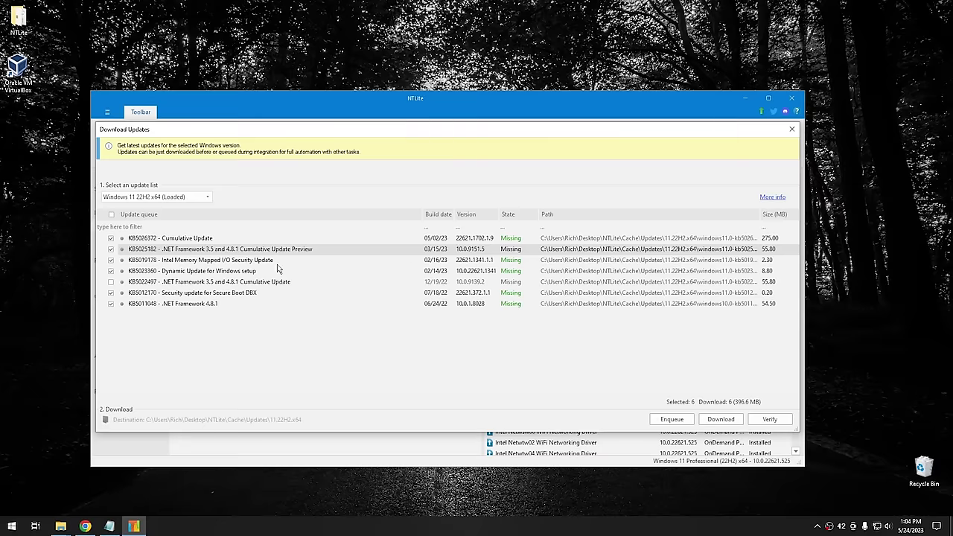
# Try to download the selected updates directly, and enqueue them for integration instead
pyautogui.click(716, 421)
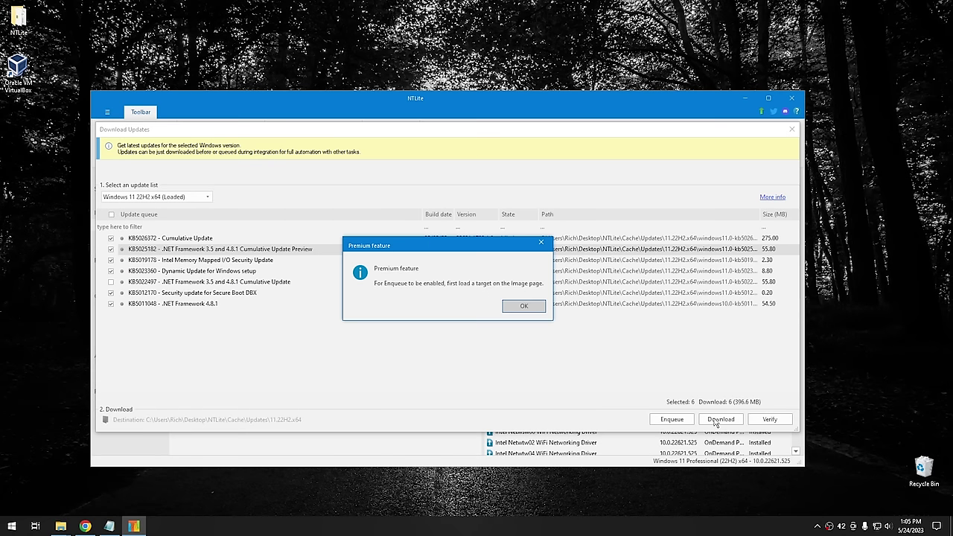
pyautogui.click(524, 308)
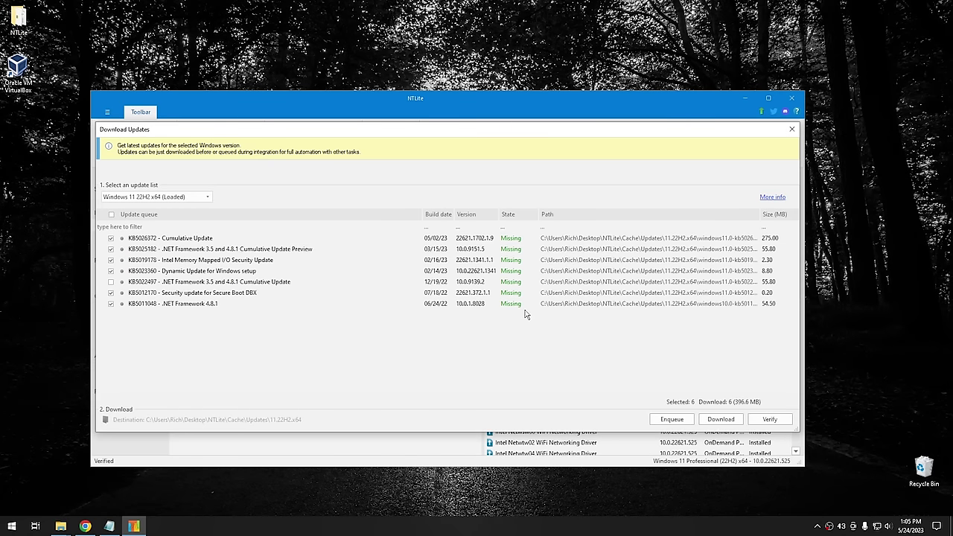
pyautogui.click(672, 420)
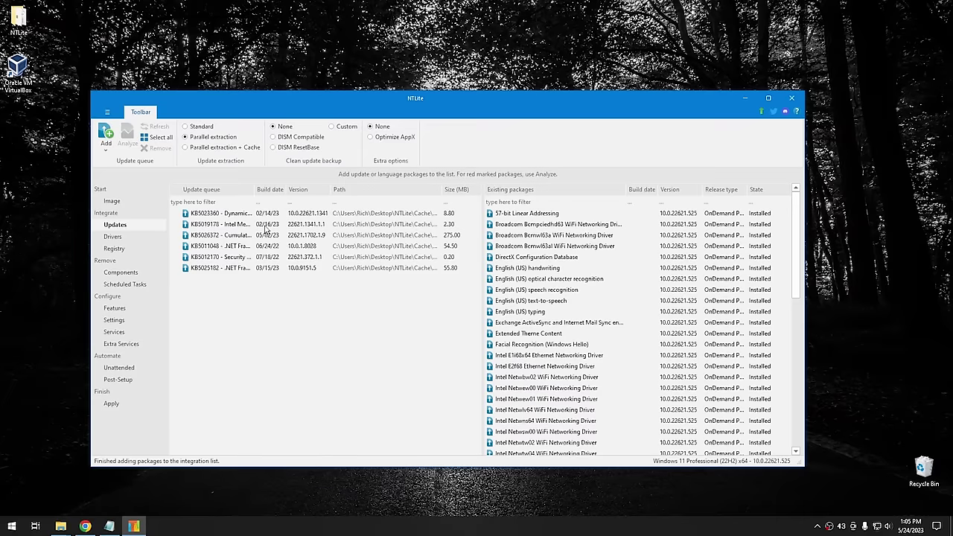
# In the Drivers hardware checklist, collapse Network adapters, Security devices and System devices, and examine the graphics card under display adapters
pyautogui.click(114, 238)
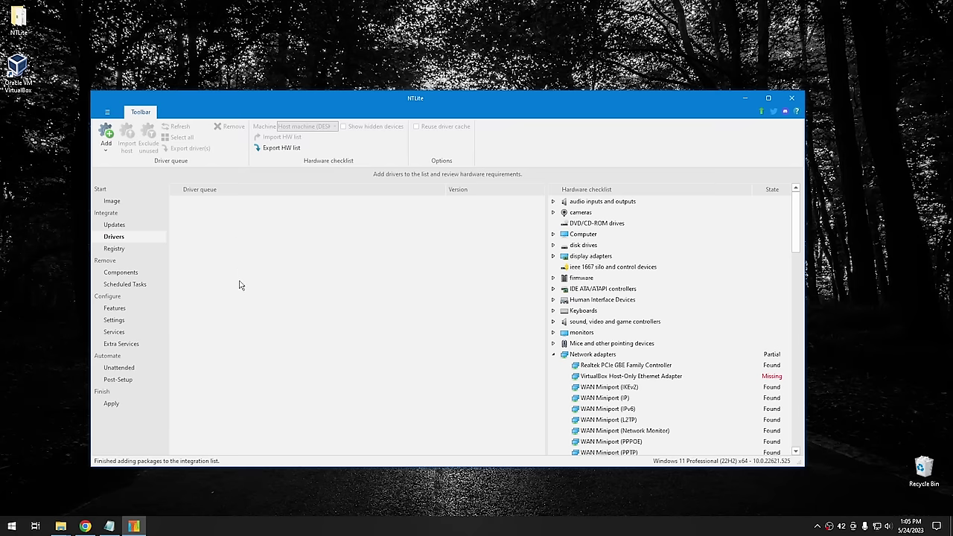
pyautogui.click(554, 354)
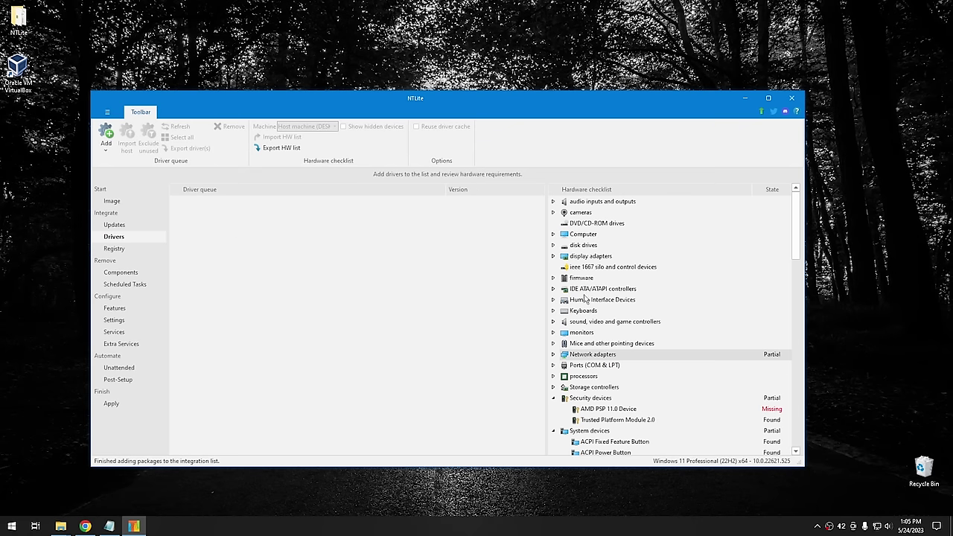
pyautogui.click(554, 398)
pyautogui.click(554, 409)
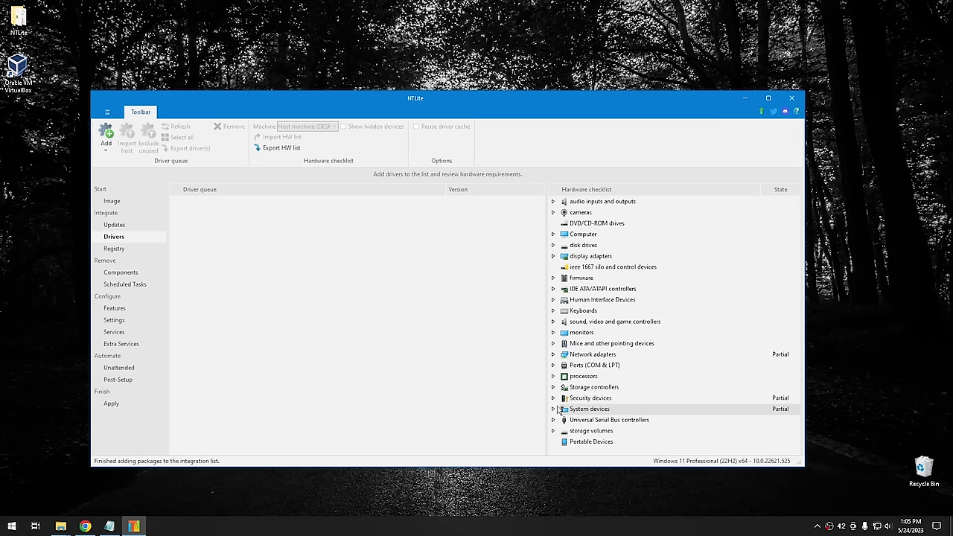
pyautogui.click(554, 256)
pyautogui.click(604, 268)
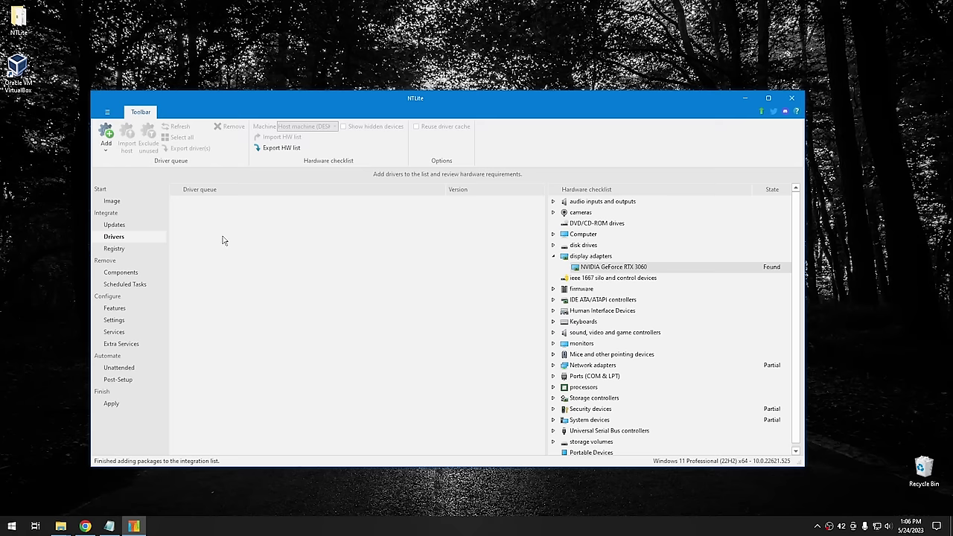
# Review the Registry integration page and browse the Downloads folder for registry files, leaving the file selection without adding any
pyautogui.click(113, 250)
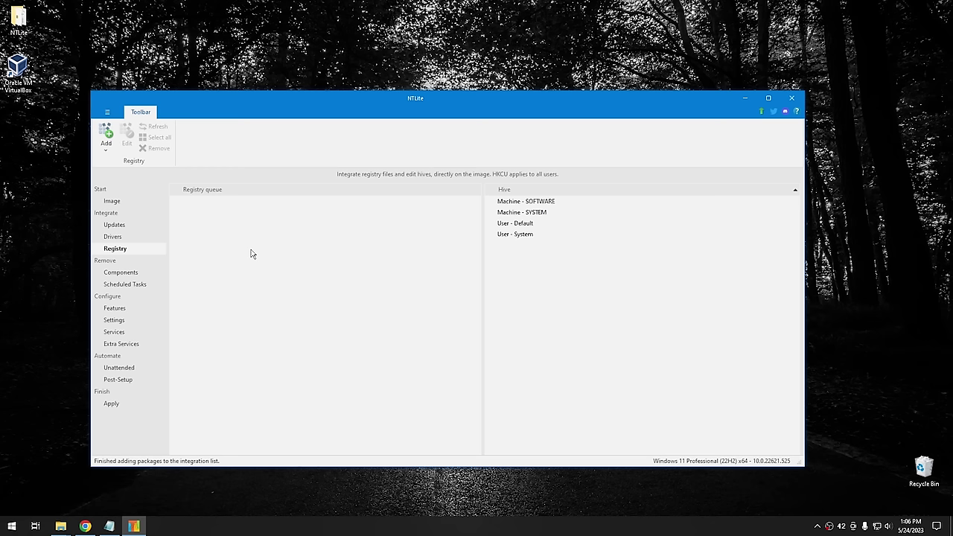
pyautogui.click(106, 145)
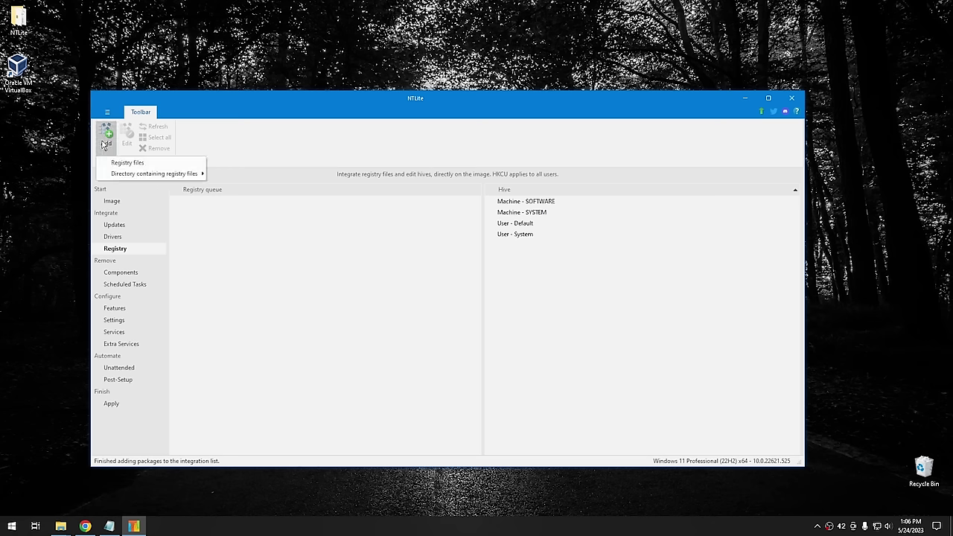
pyautogui.click(128, 163)
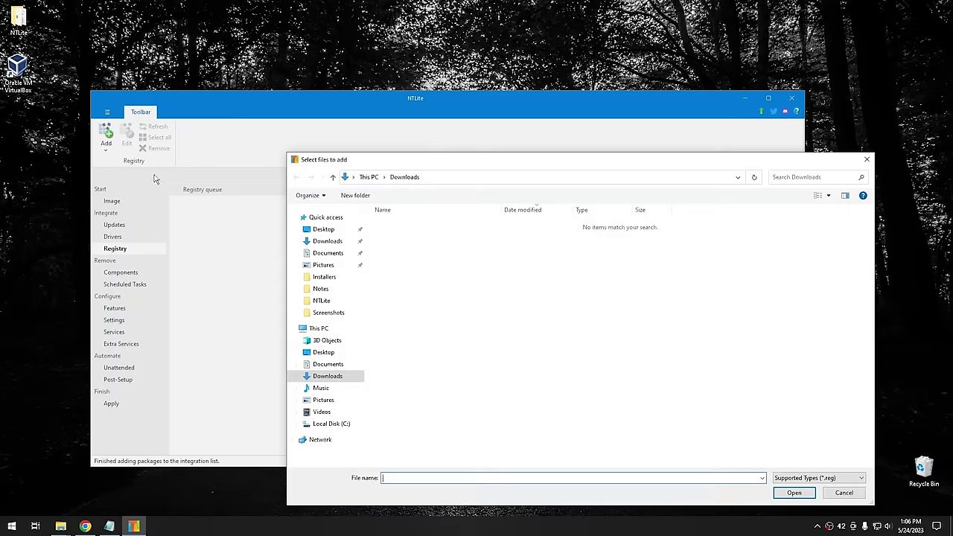
pyautogui.click(842, 492)
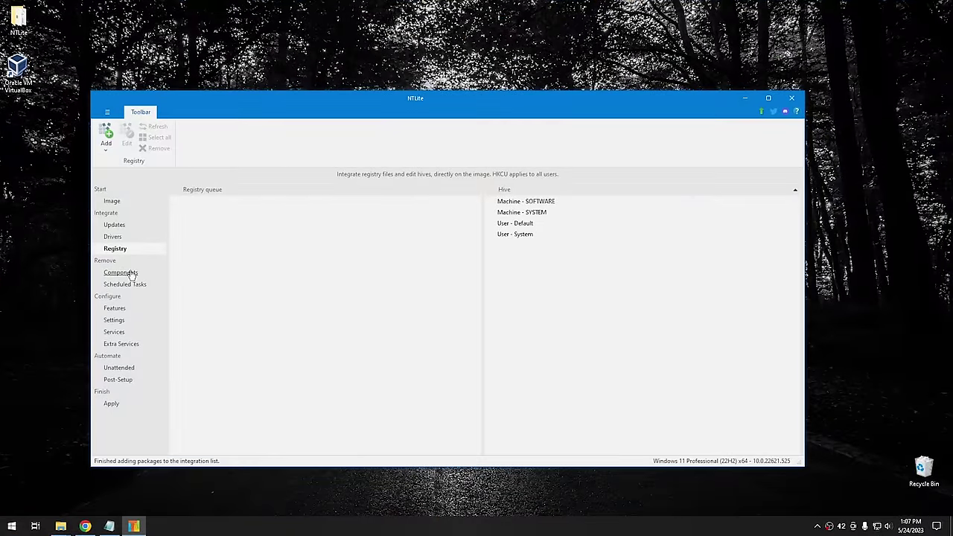
# Show the removable Windows components, accept the component removal warning, and expand the Apps group under Windows Apps
pyautogui.click(122, 272)
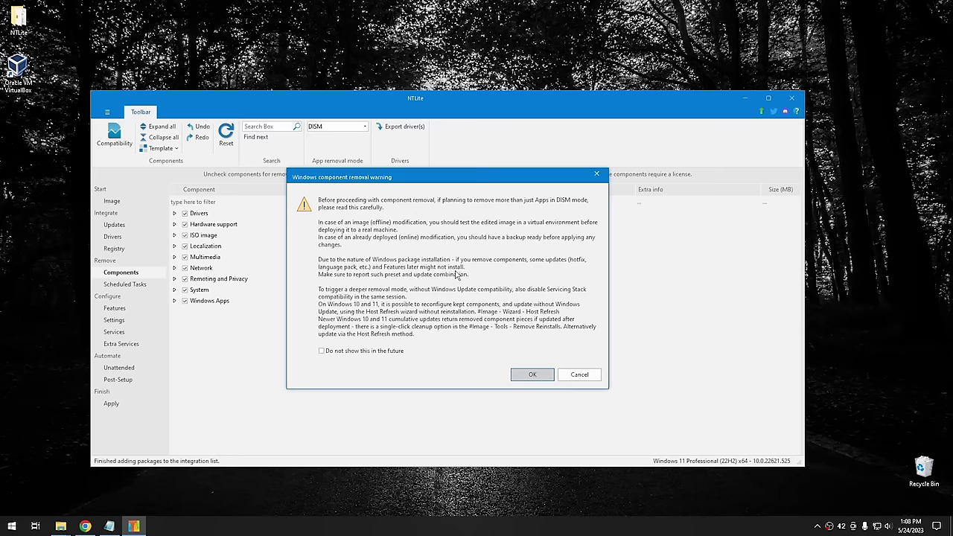
pyautogui.click(534, 375)
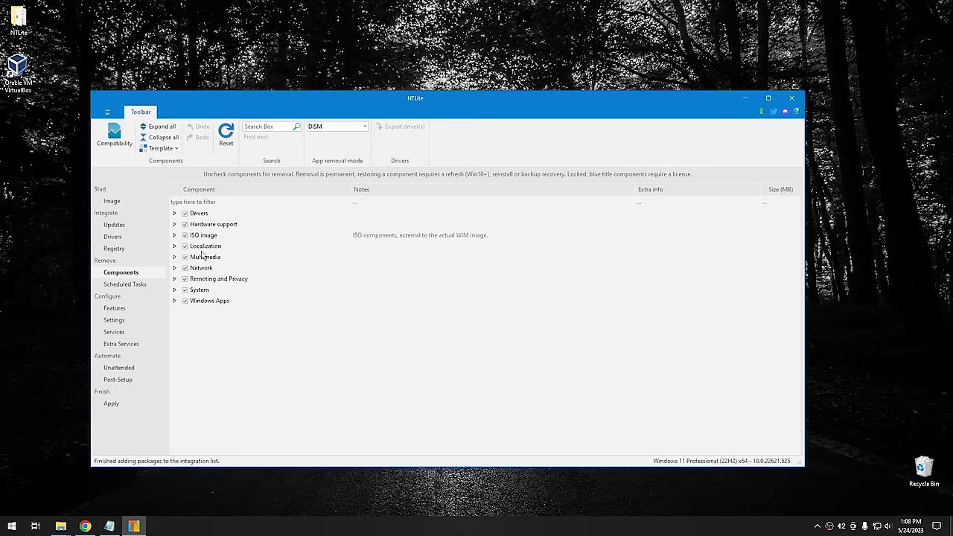
pyautogui.click(175, 302)
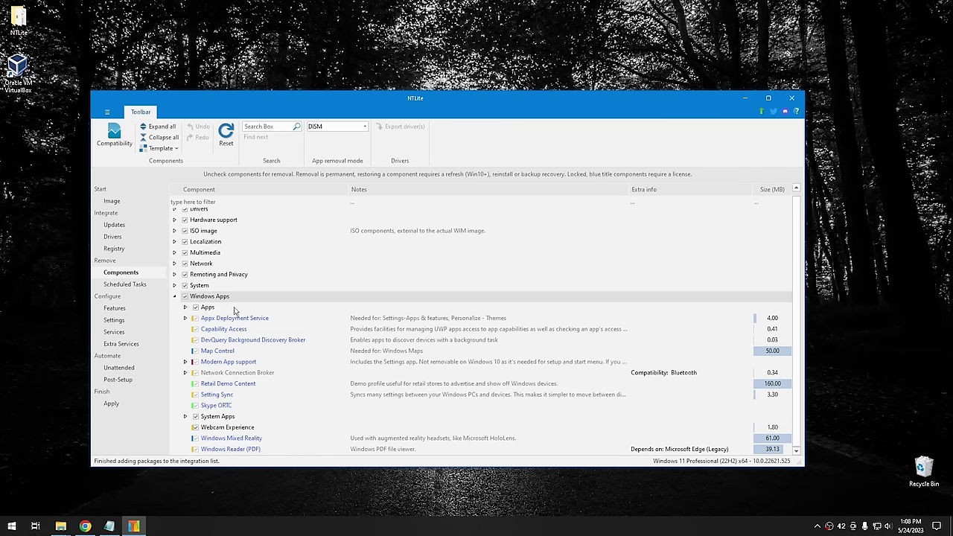
pyautogui.click(186, 307)
pyautogui.scroll(-3, 316, 324)
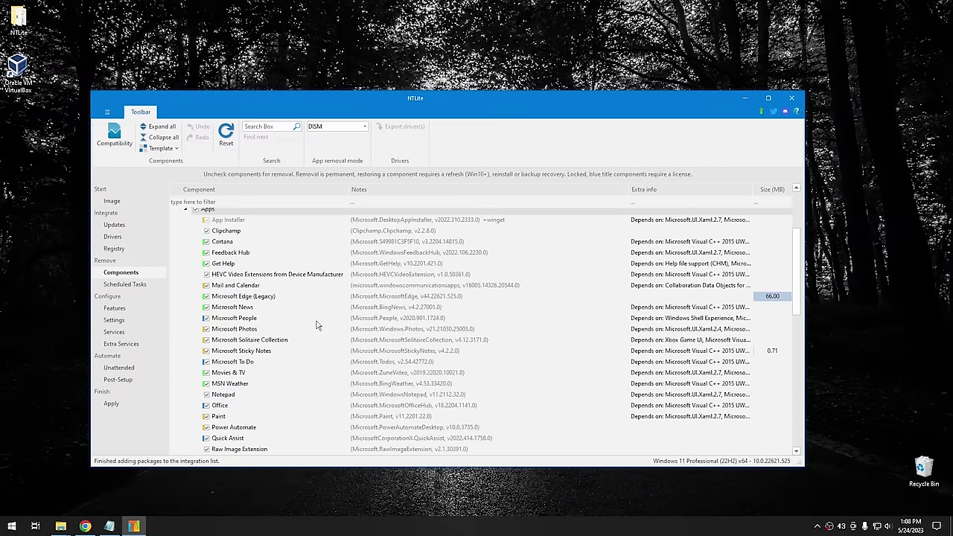
# Uncheck Clipchamp, Cortana, Feedback Hub, Get Help, and Mail and Calendar in the Apps group so they are removed
pyautogui.click(207, 232)
pyautogui.click(207, 242)
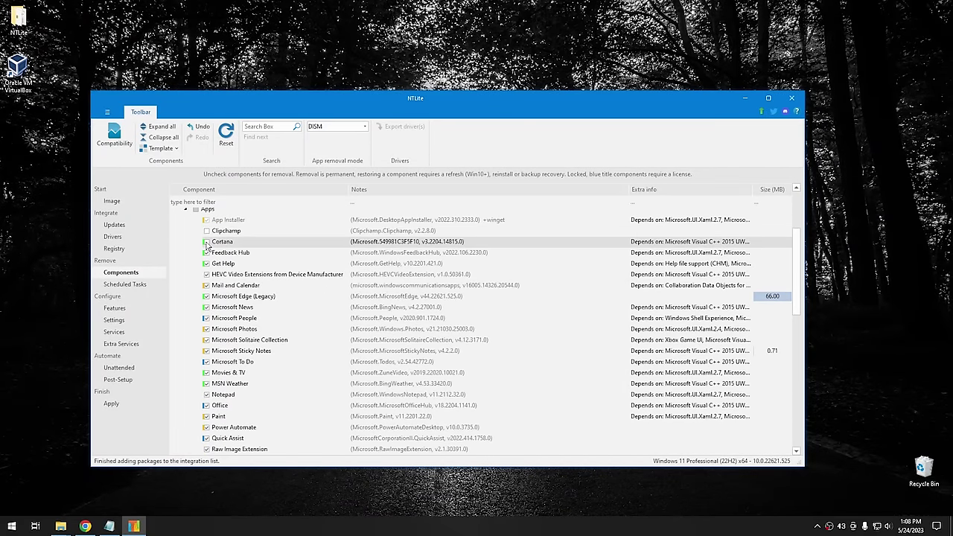
pyautogui.click(206, 253)
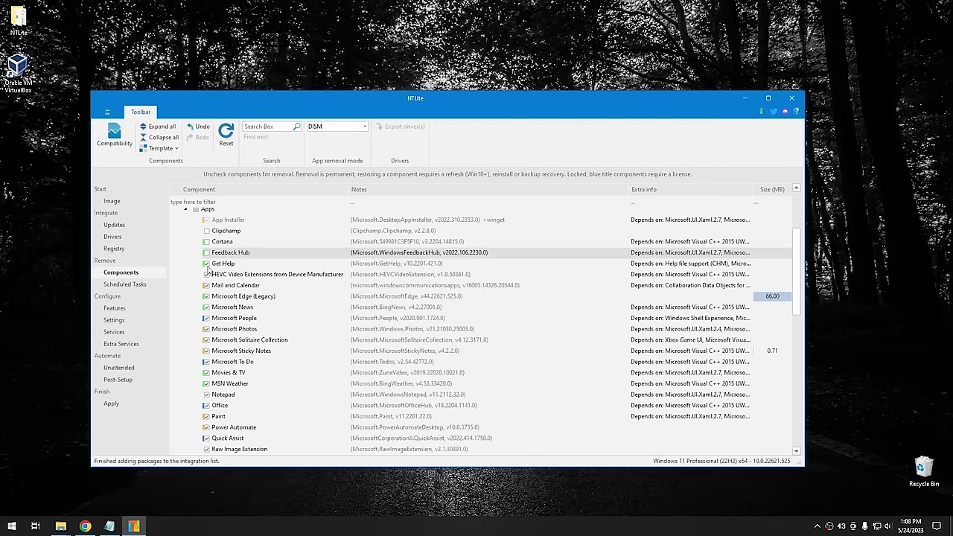
pyautogui.click(206, 264)
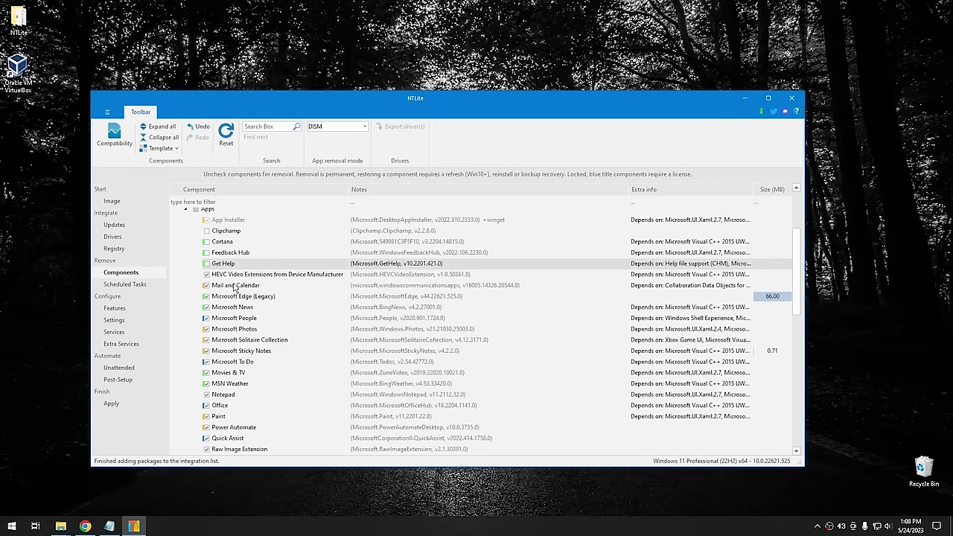
pyautogui.click(206, 286)
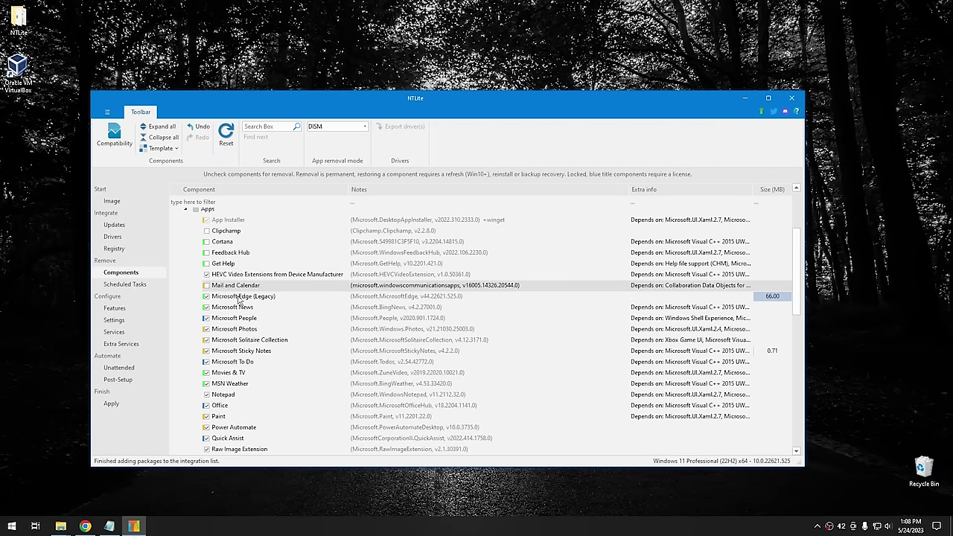
# Uncheck Microsoft Edge (Legacy) together with the components that need it, plus Microsoft News, Microsoft People and Microsoft Photos
pyautogui.click(206, 296)
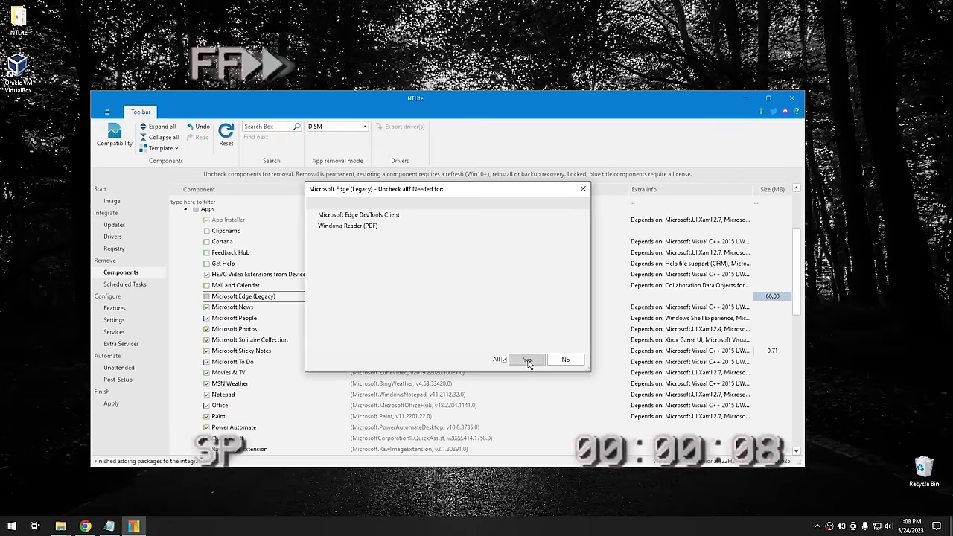
pyautogui.click(528, 362)
pyautogui.click(206, 306)
pyautogui.click(206, 318)
pyautogui.click(206, 329)
# Uncheck Microsoft Solitaire Collection, Microsoft Sticky Notes, Microsoft To Do, Movies & TV, and MSN Weather for removal
pyautogui.click(206, 339)
pyautogui.click(206, 351)
pyautogui.click(206, 362)
pyautogui.click(207, 372)
pyautogui.click(206, 384)
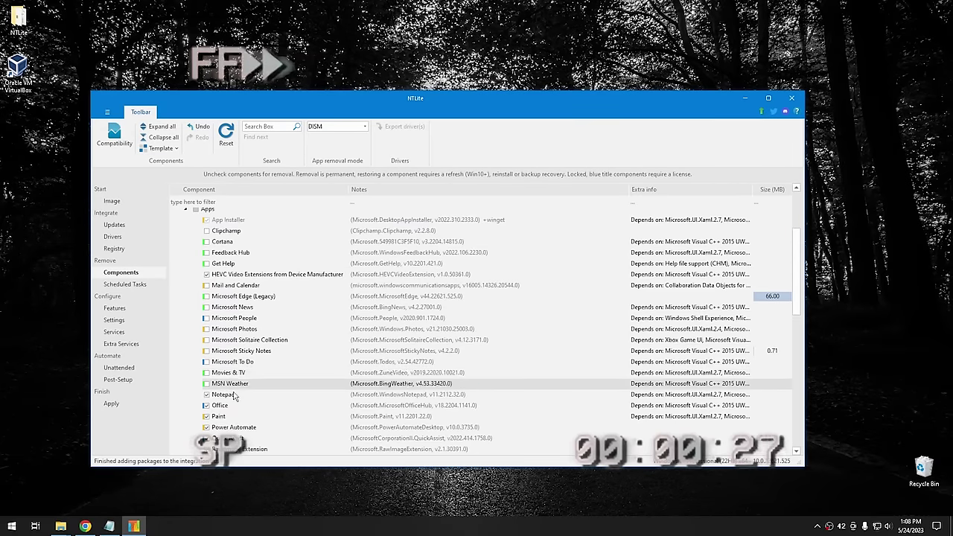
# Uncheck Office, Power Automate, Quick Assist, Windows Camera, Windows Clock and Windows Maps in the Apps group for removal
pyautogui.click(206, 405)
pyautogui.scroll(-3, 216, 402)
pyautogui.click(206, 329)
pyautogui.click(206, 340)
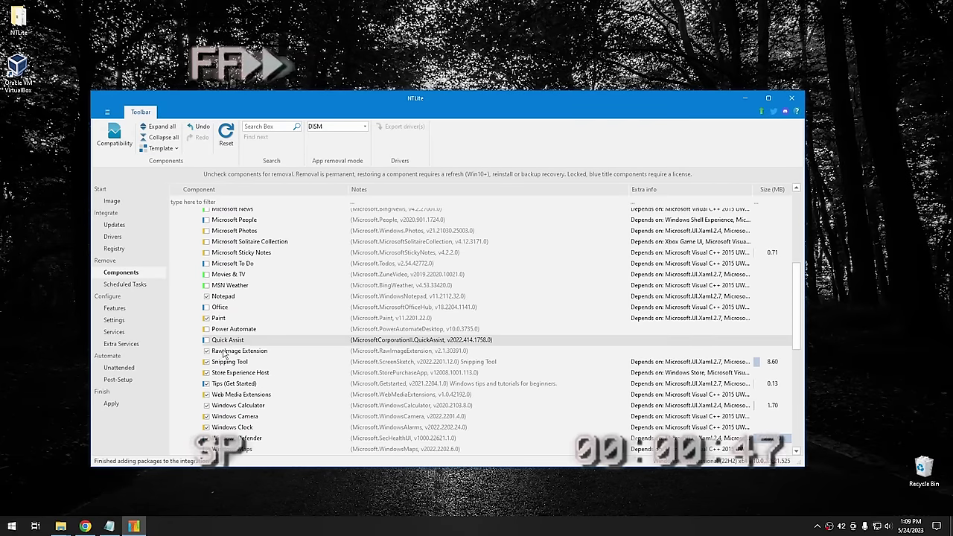
pyautogui.scroll(-3, 208, 341)
pyautogui.click(206, 329)
pyautogui.click(207, 318)
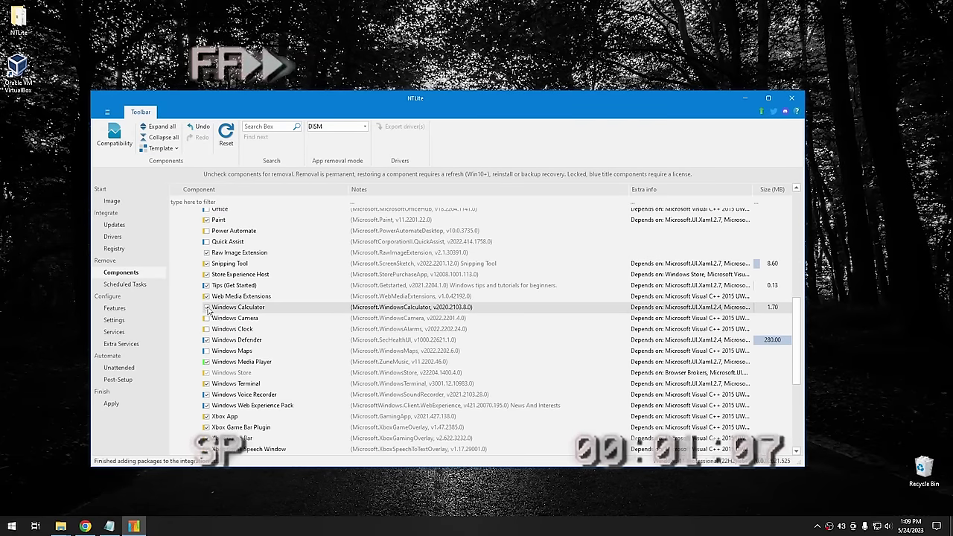
# Uncheck Windows Media Player, Windows Voice Recorder and Xbox App in the Apps group for removal
pyautogui.scroll(-3, 235, 298)
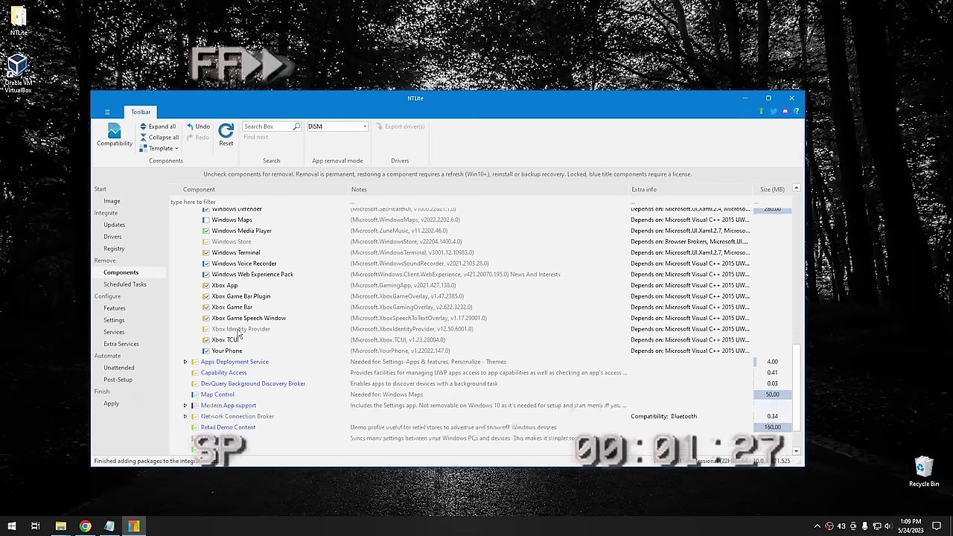
pyautogui.click(207, 263)
pyautogui.click(206, 296)
pyautogui.click(206, 318)
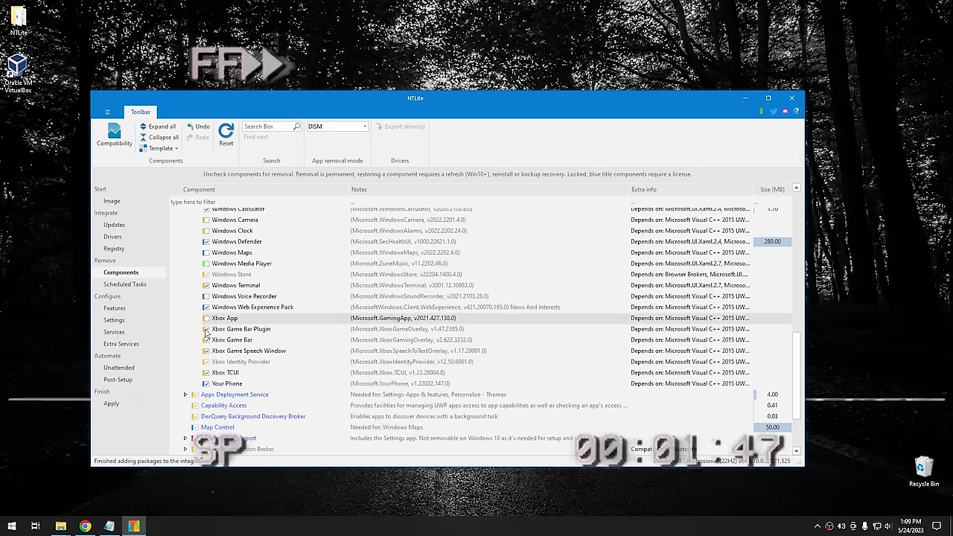
# Uncheck Xbox Game Bar Plugin, Xbox Game Bar, Xbox Game Speech Window, Xbox TCUI and Your Phone for removal
pyautogui.click(206, 329)
pyautogui.click(206, 340)
pyautogui.click(206, 351)
pyautogui.click(206, 372)
pyautogui.click(206, 384)
# Expand the System Apps group, look at File Explorer's entry, and uncheck Content Delivery Manager for removal
pyautogui.scroll(-2, 247, 361)
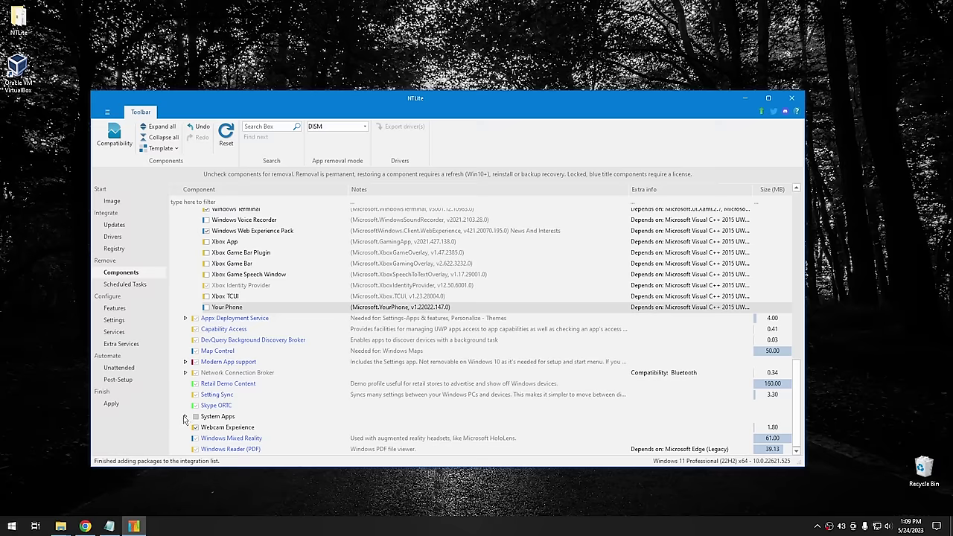
pyautogui.click(185, 417)
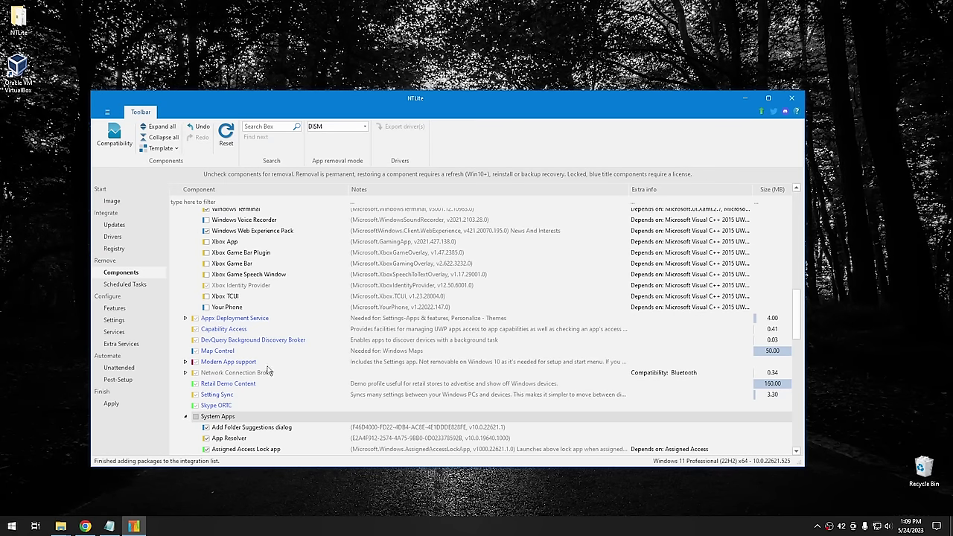
pyautogui.scroll(-6, 285, 359)
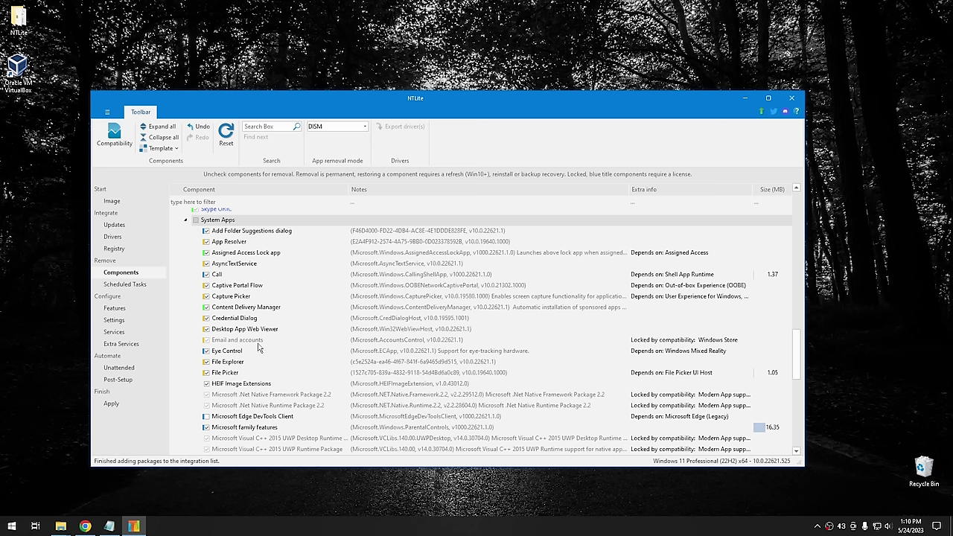
pyautogui.click(242, 363)
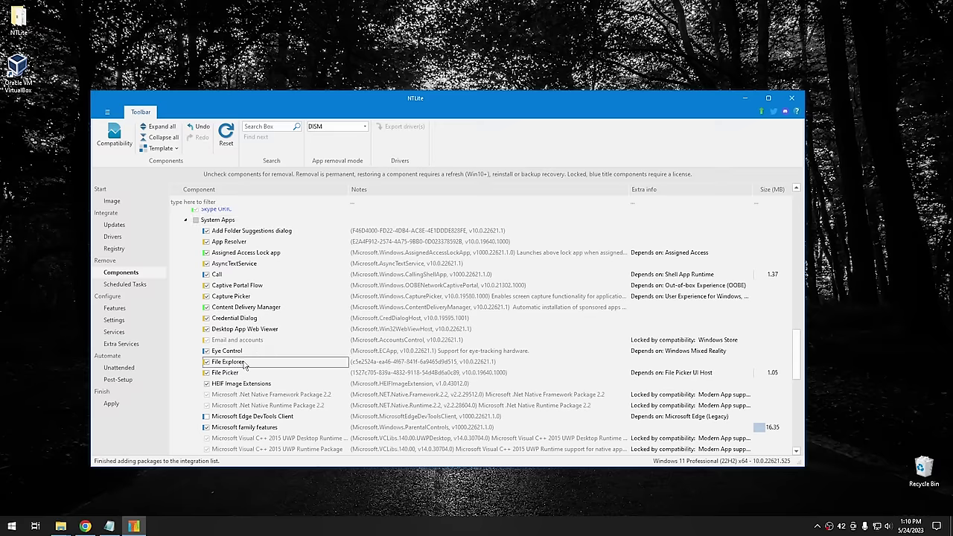
pyautogui.click(232, 309)
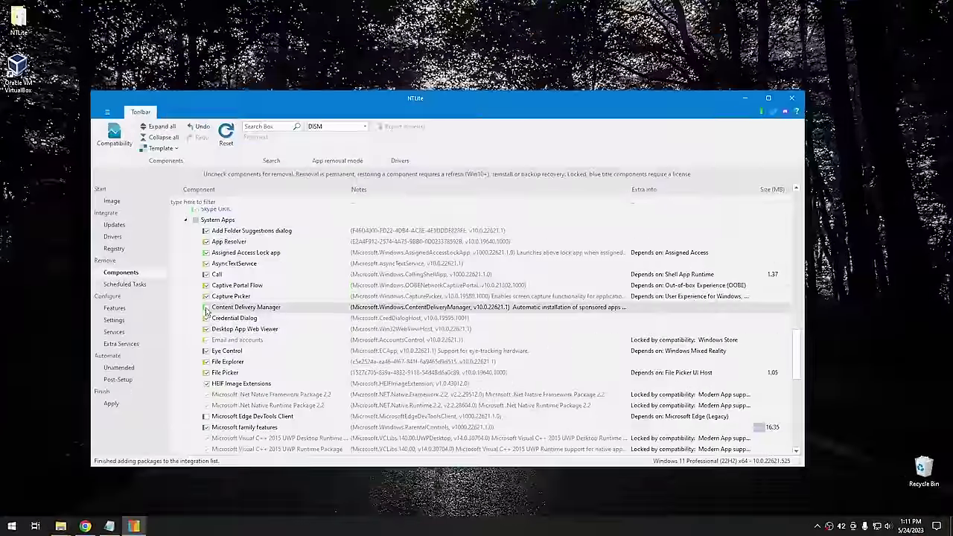
# Uncheck Xbox Game UI in the System Apps group for removal and look back over the group's entries
pyautogui.scroll(-3, 240, 313)
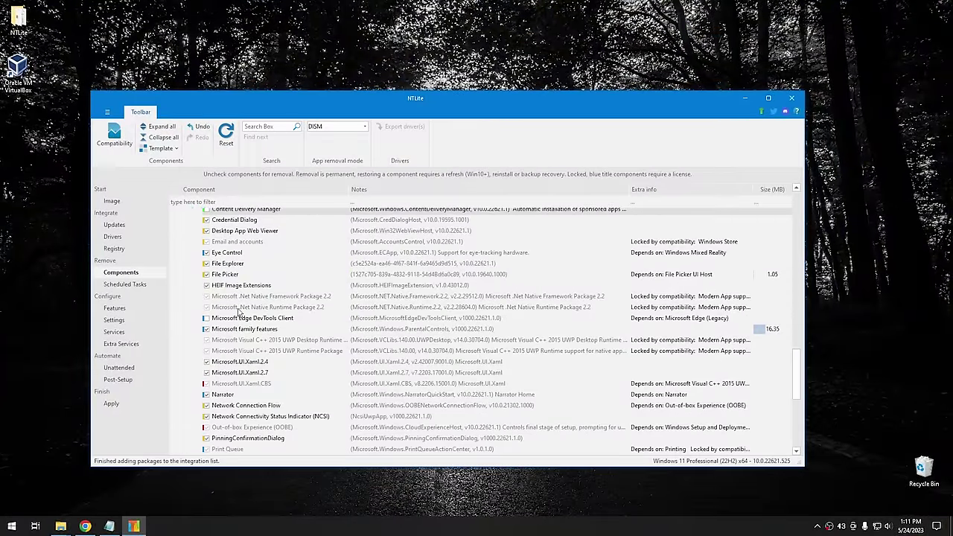
pyautogui.scroll(-5, 240, 312)
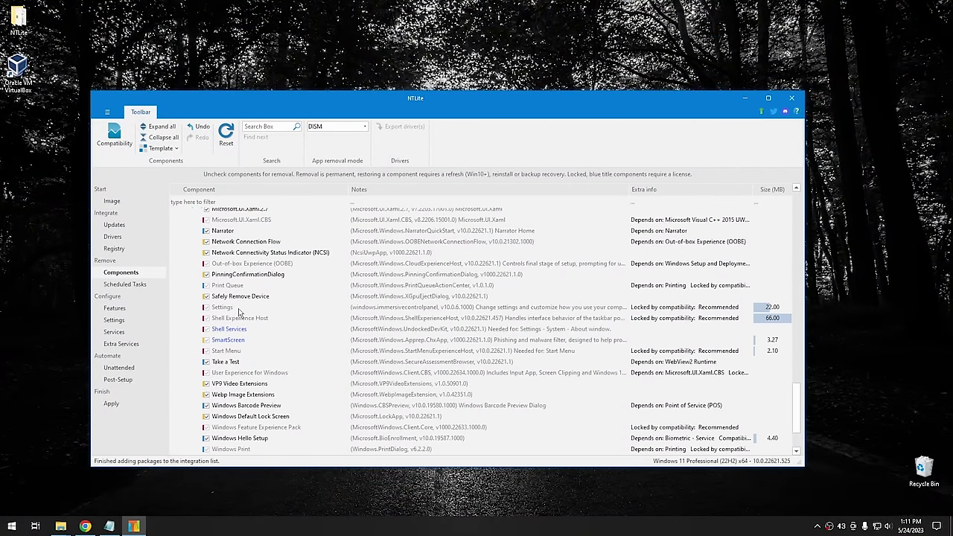
pyautogui.scroll(-2, 240, 313)
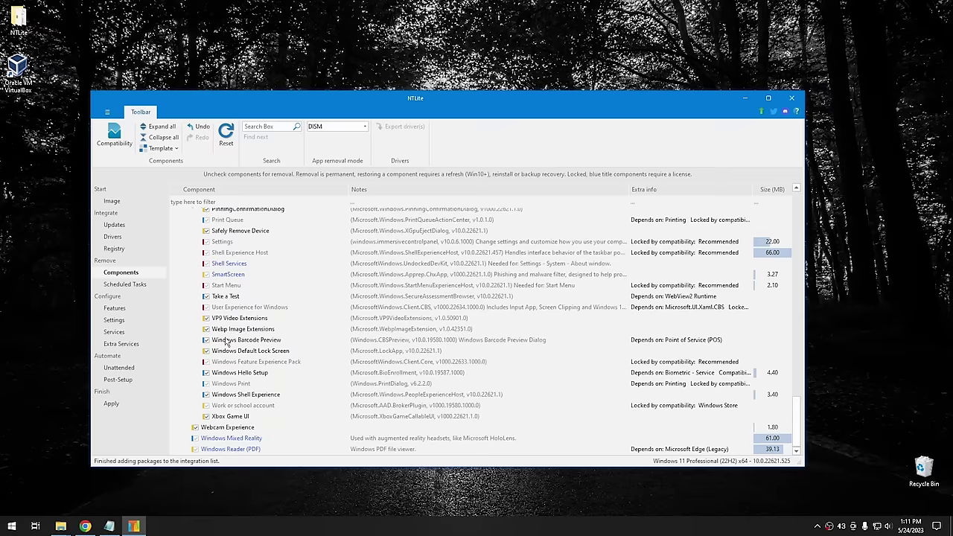
pyautogui.click(206, 417)
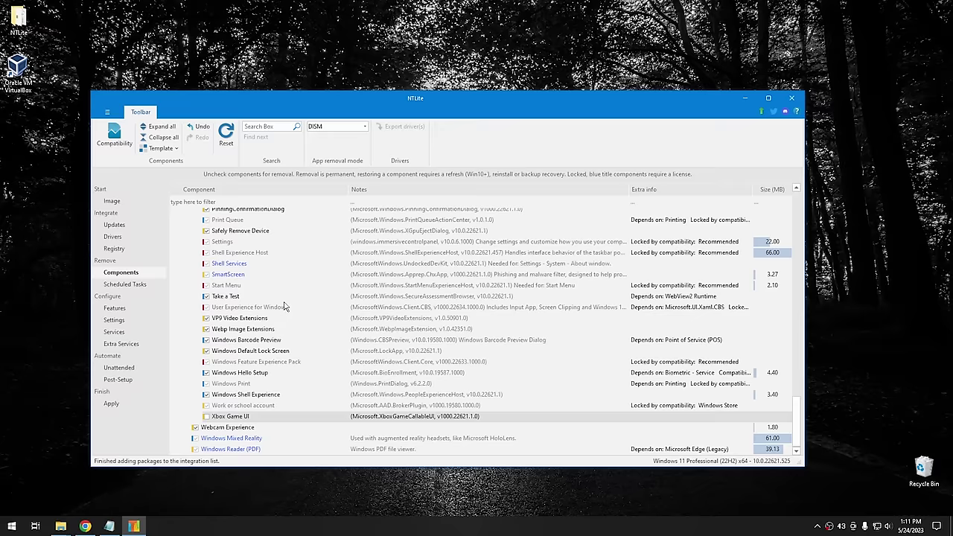
pyautogui.scroll(-10, 268, 318)
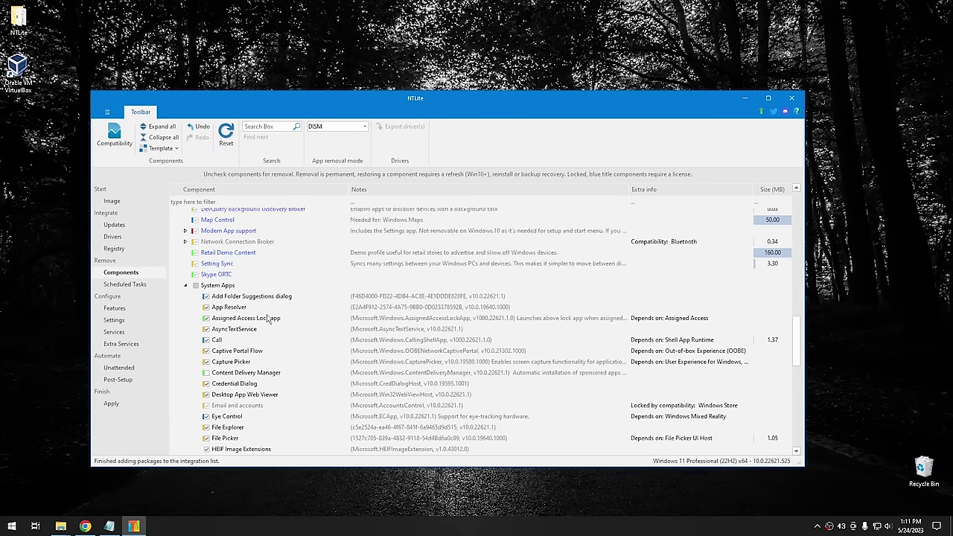
pyautogui.scroll(-2, 269, 318)
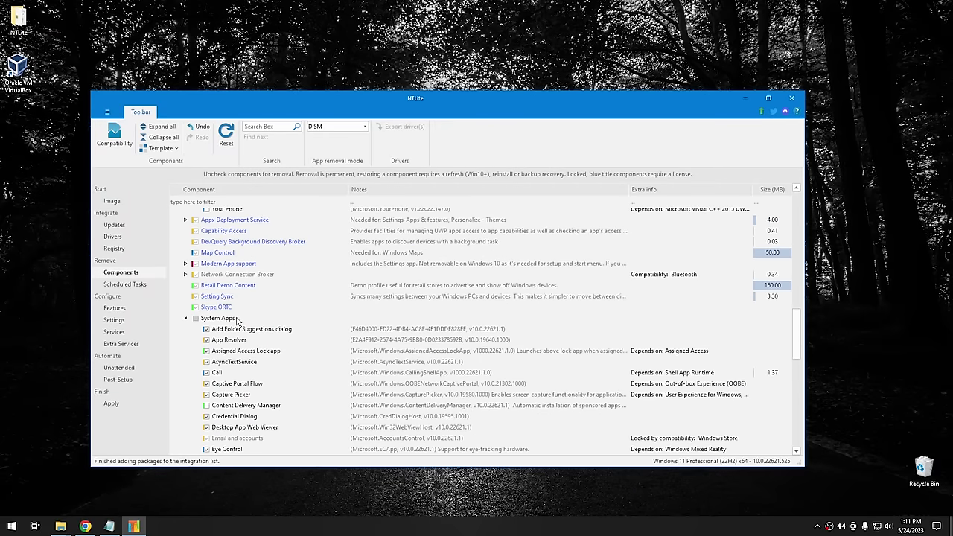
# Examine the list of Windows scheduled tasks that can be removed from the image
pyautogui.click(131, 286)
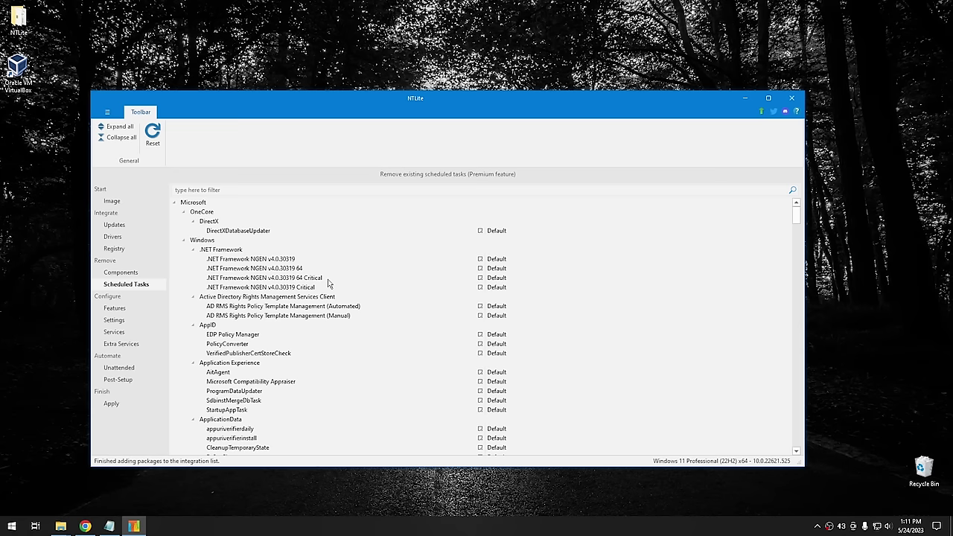
pyautogui.scroll(-4, 332, 283)
pyautogui.scroll(-4, 333, 283)
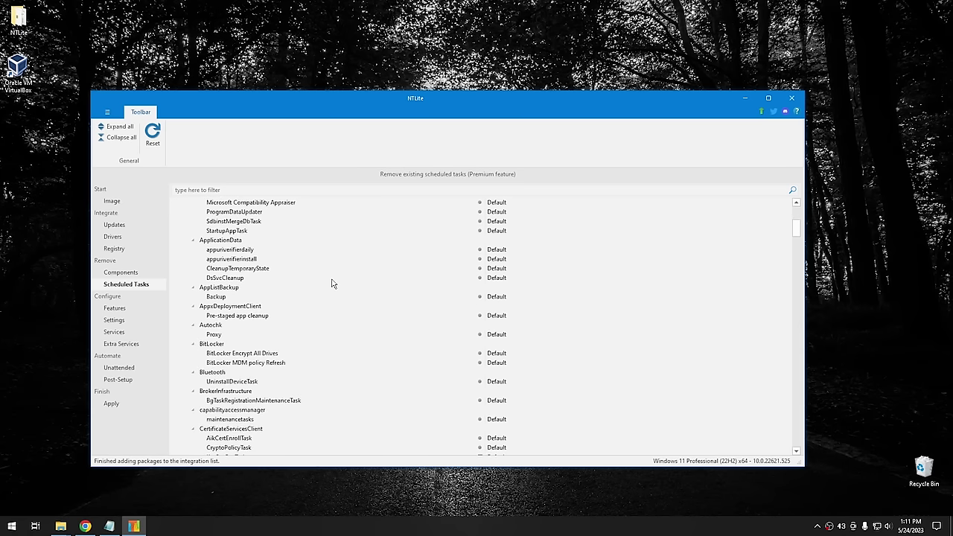
pyautogui.scroll(-3, 333, 284)
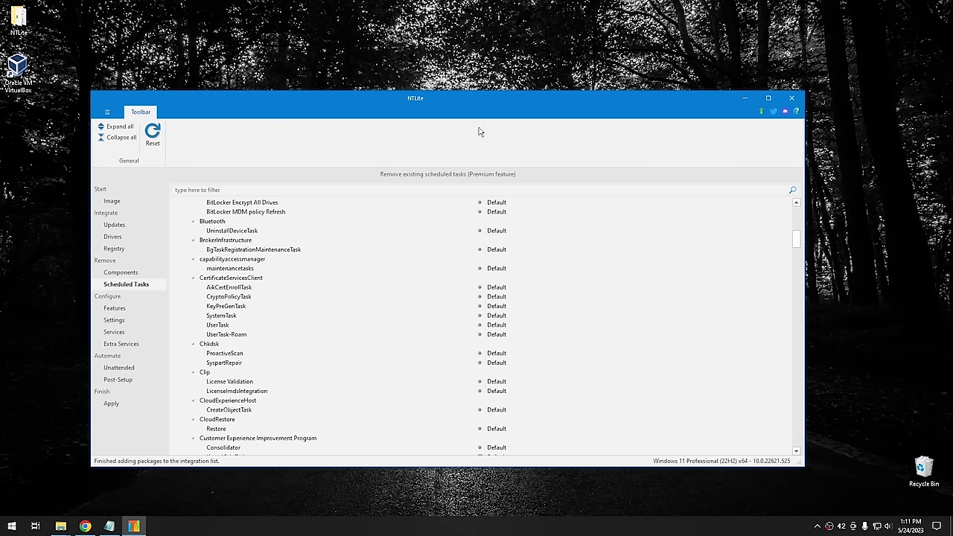
# Open the list of configurable Windows features and look at Hyper-V and the Direct Play entry under Legacy Components
pyautogui.click(115, 309)
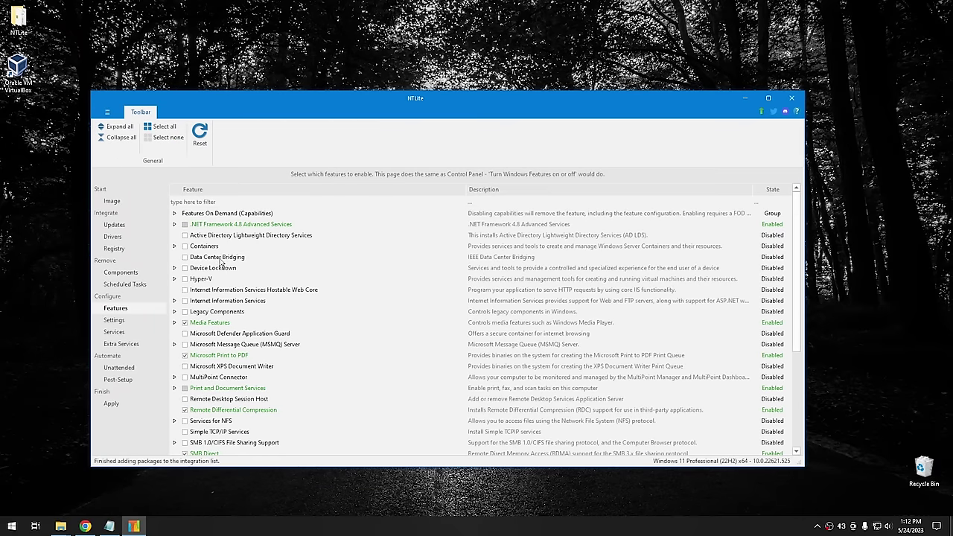
pyautogui.click(202, 280)
pyautogui.click(192, 280)
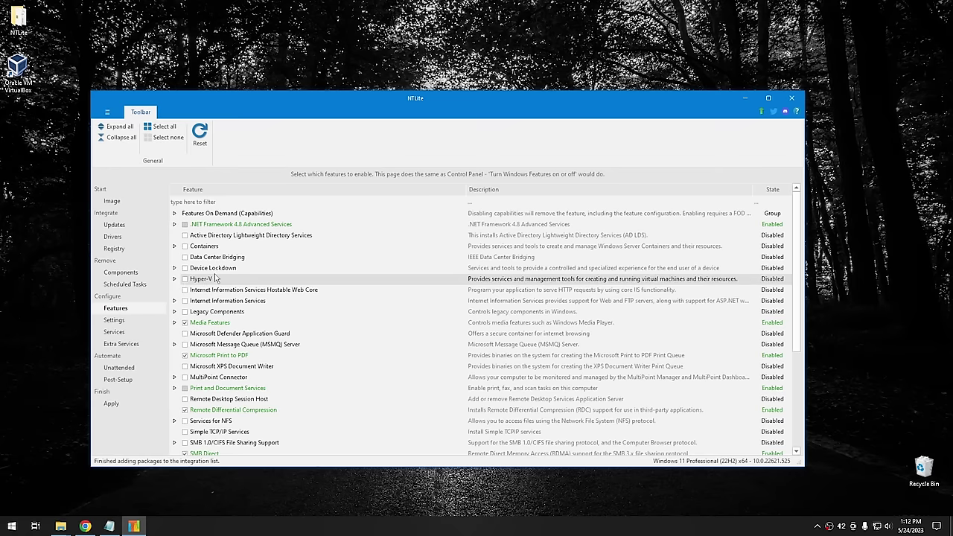
pyautogui.click(175, 312)
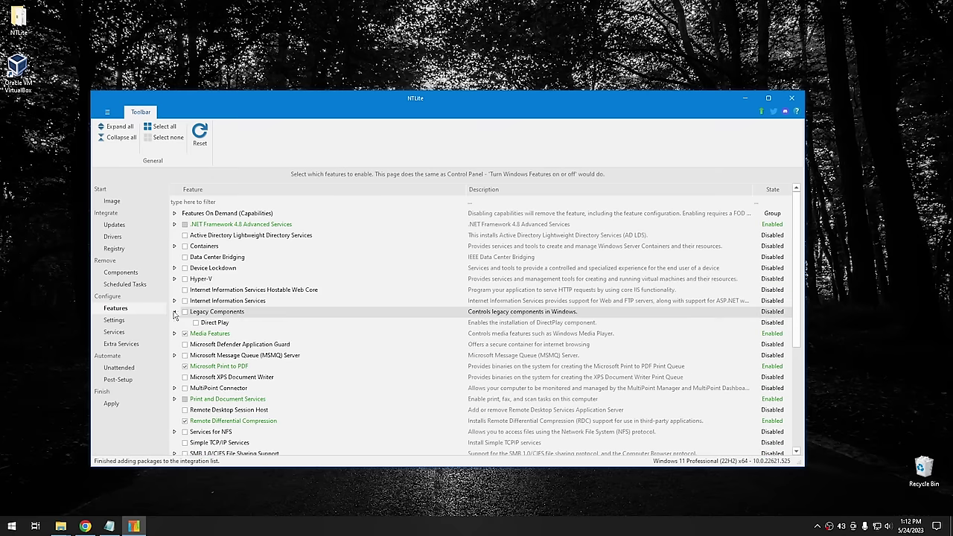
pyautogui.click(212, 326)
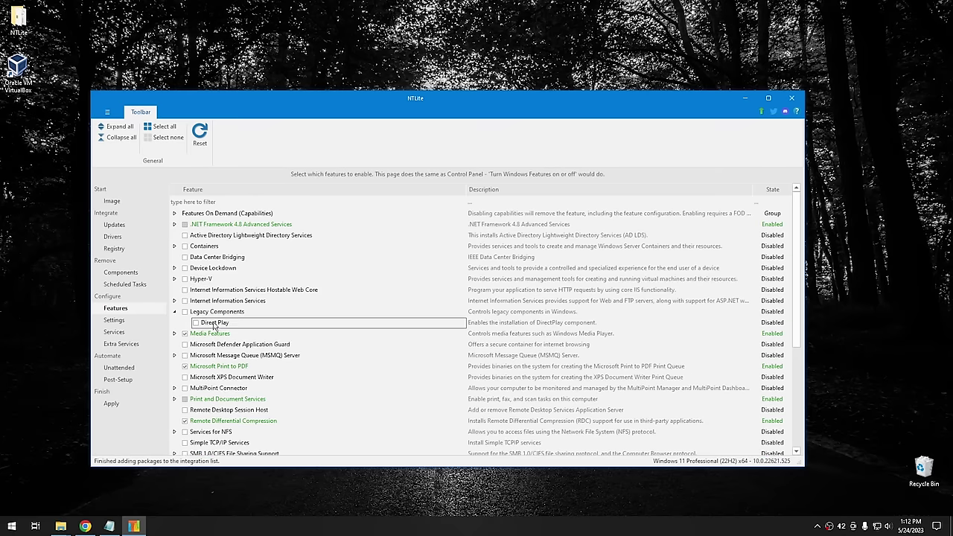
# Enable the SMB 1.0/CIFS File Sharing Support feature in the image
pyautogui.scroll(-3, 233, 302)
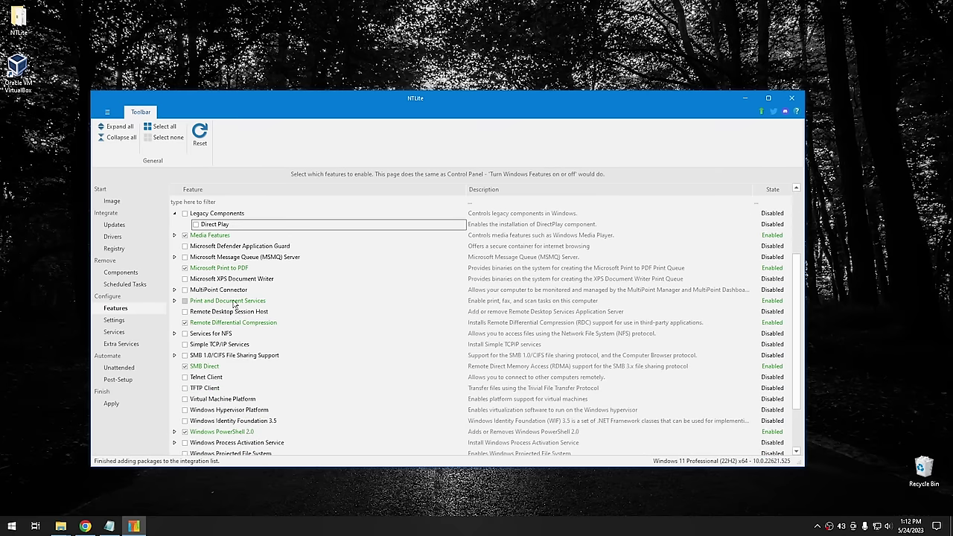
pyautogui.click(201, 358)
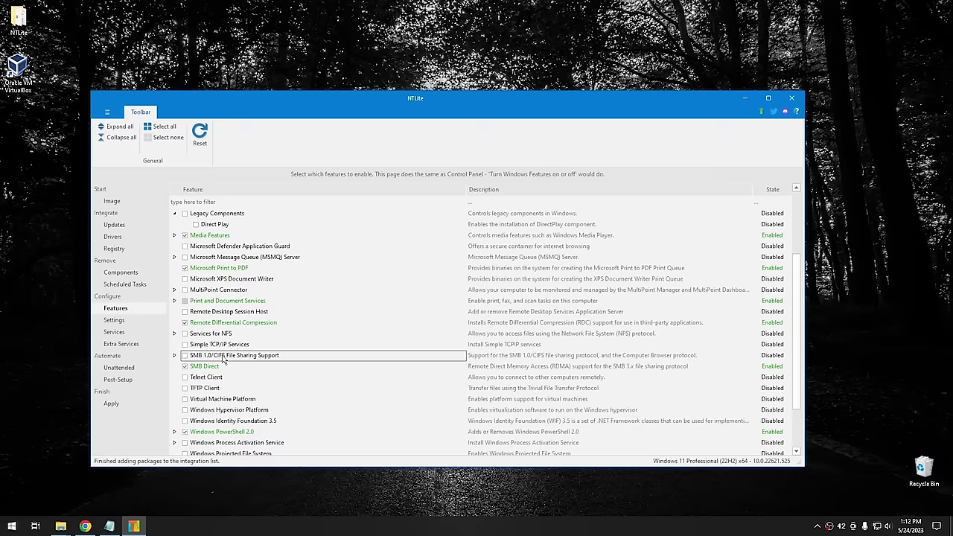
pyautogui.click(186, 357)
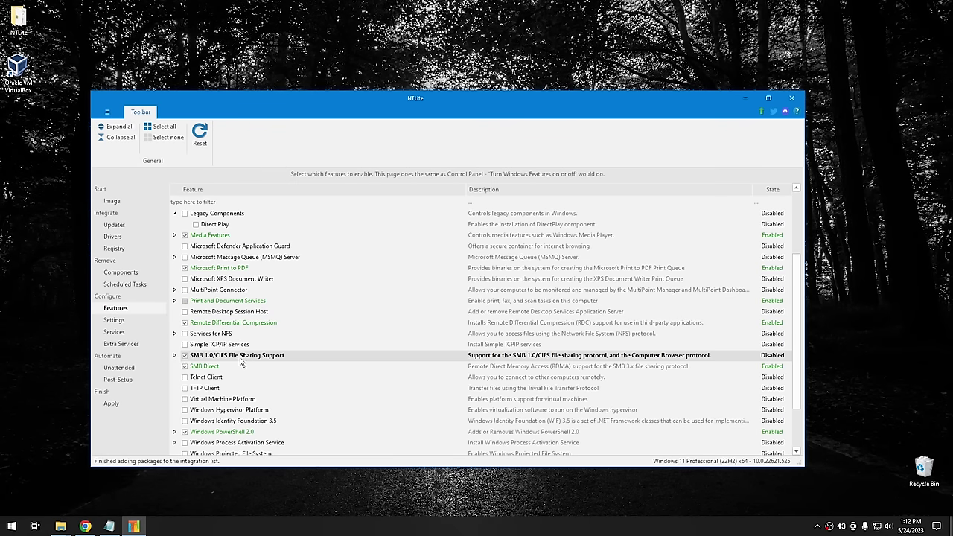
# Look over the remaining Windows features, including the Windows Search entry
pyautogui.scroll(-2, 245, 361)
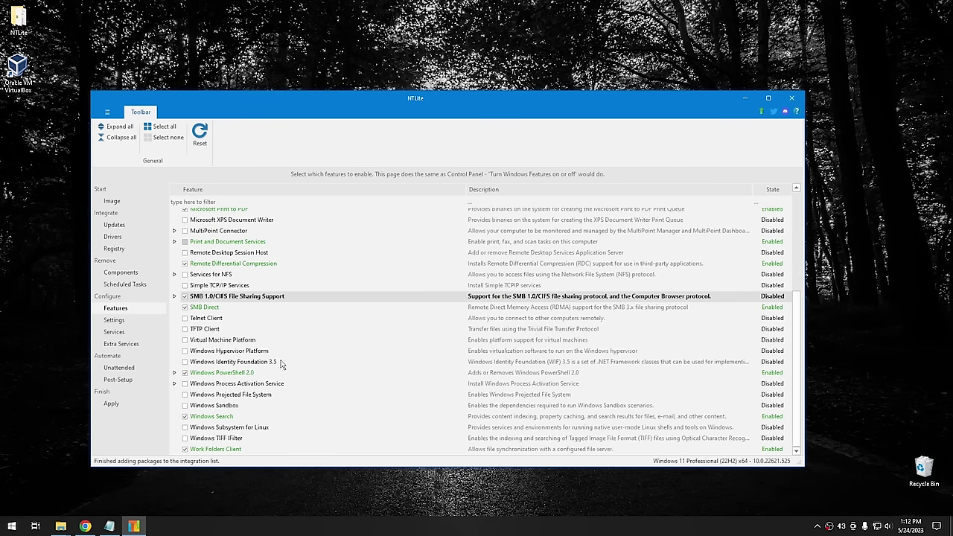
pyautogui.click(218, 418)
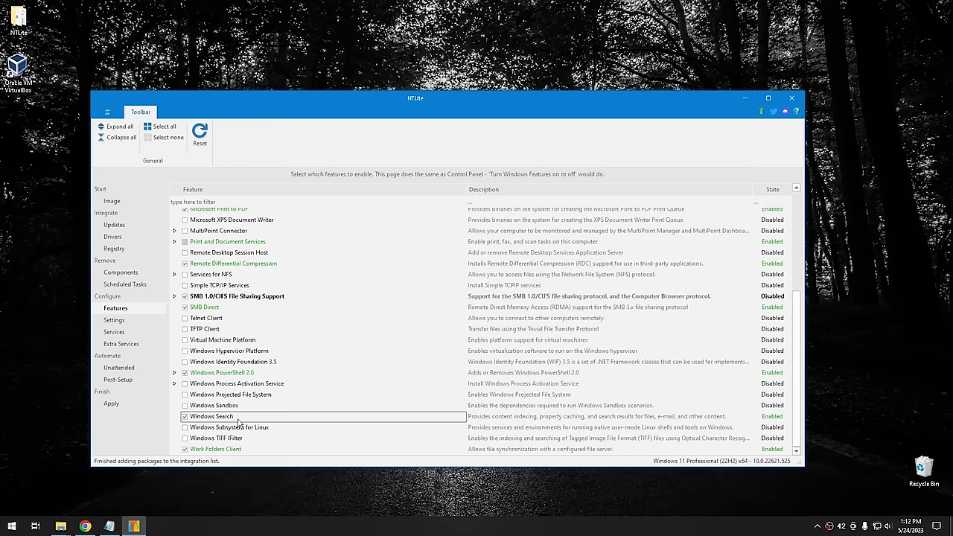
pyautogui.scroll(2, 250, 402)
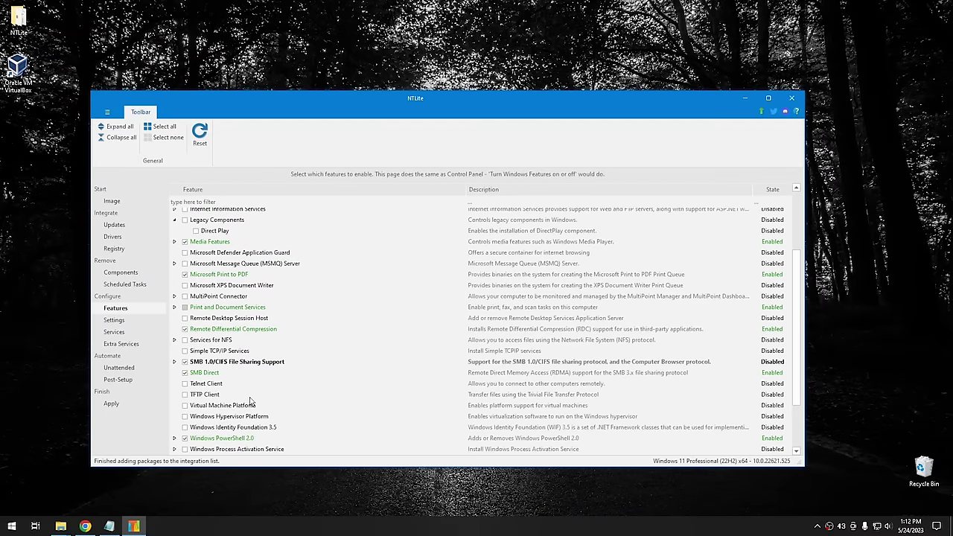
pyautogui.scroll(-2, 251, 402)
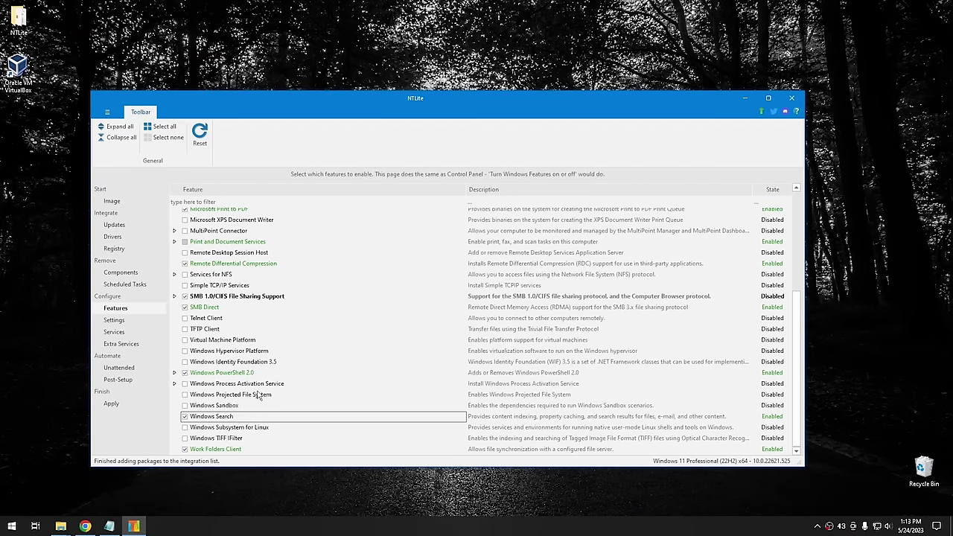
# Open the Windows settings, expand the Desktop group, and set the Accent color to navy (000080)
pyautogui.click(119, 321)
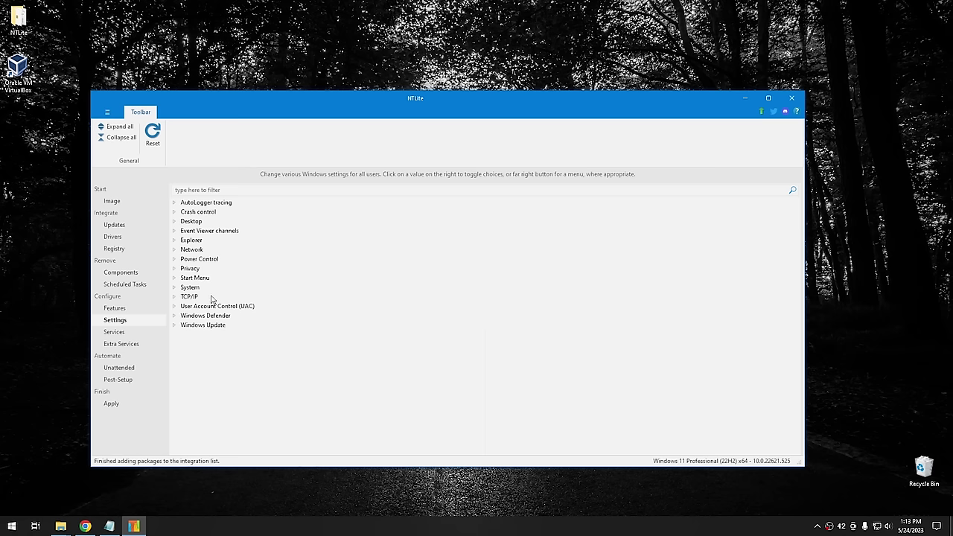
pyautogui.click(174, 222)
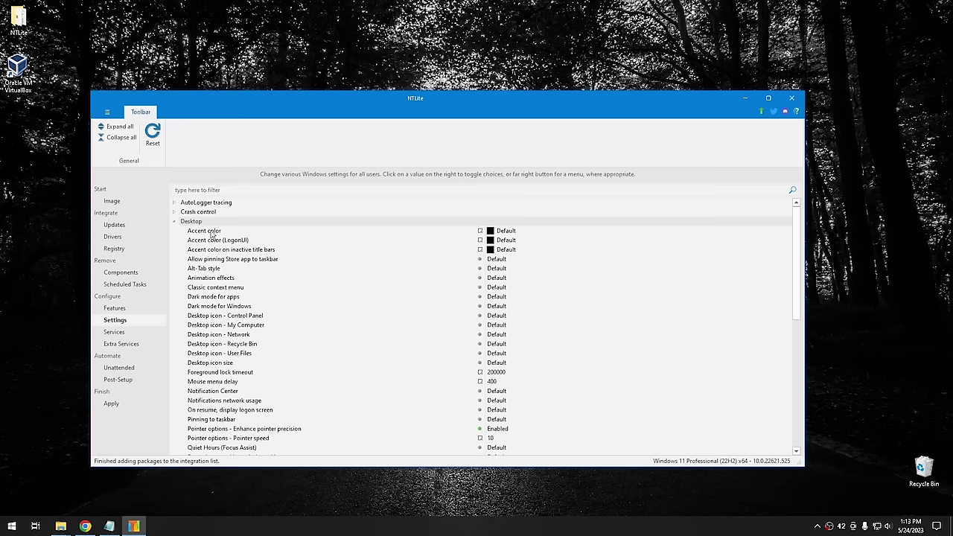
pyautogui.click(212, 233)
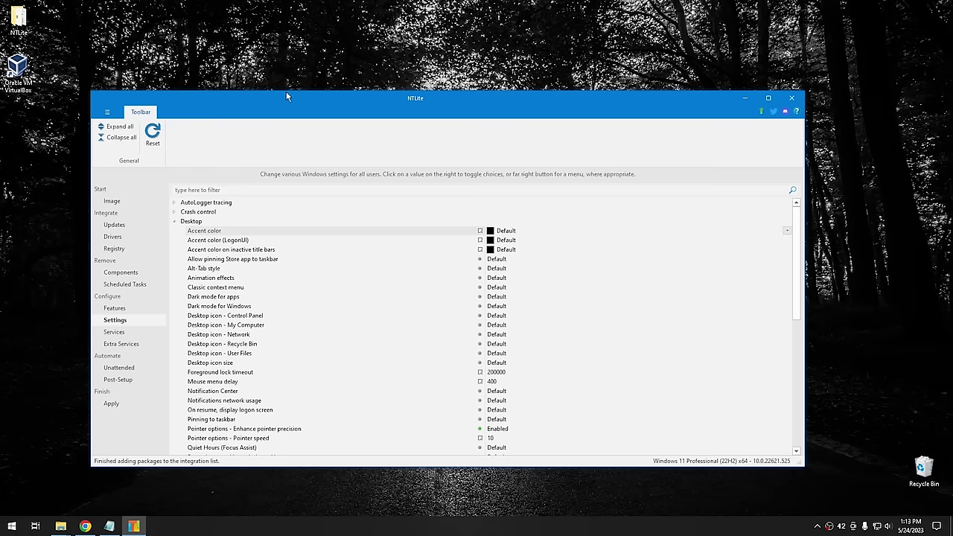
pyautogui.click(500, 230)
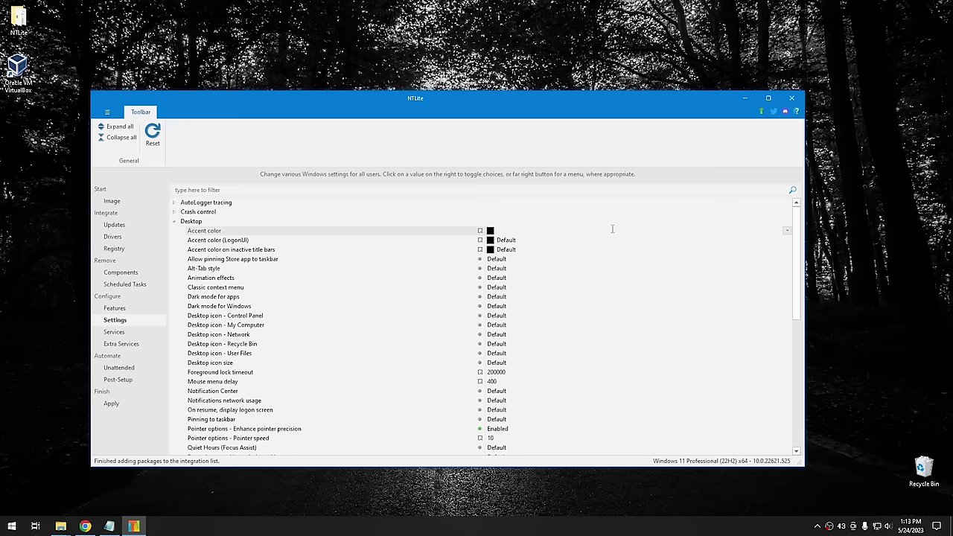
pyautogui.click(788, 232)
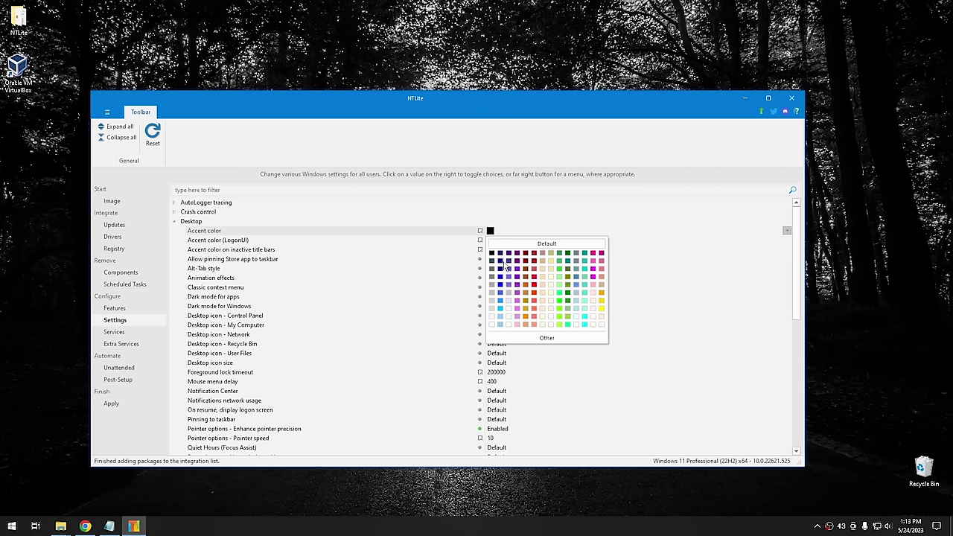
pyautogui.click(501, 265)
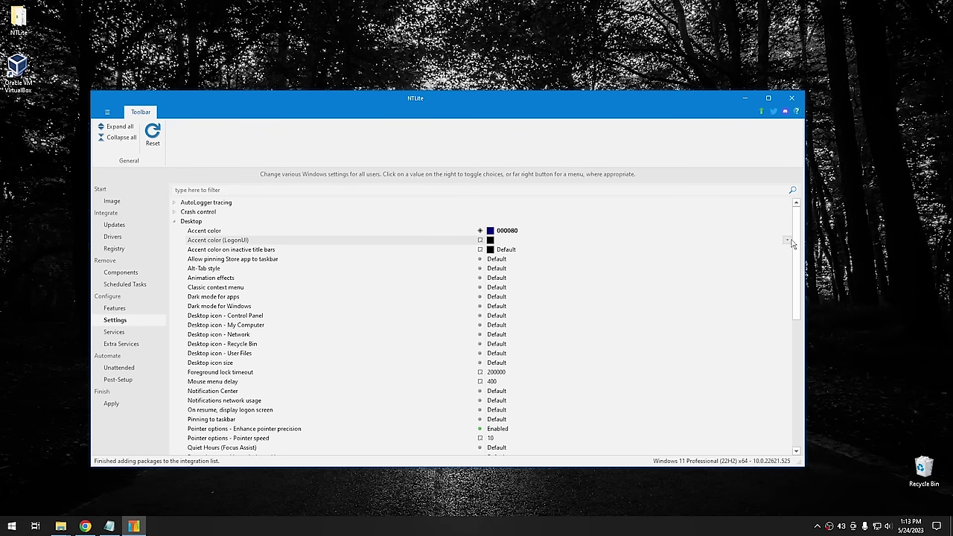
# Set Accent color (LogonUI) to navy (000080) and the accent color on inactive title bars to 00BFFF
pyautogui.click(788, 243)
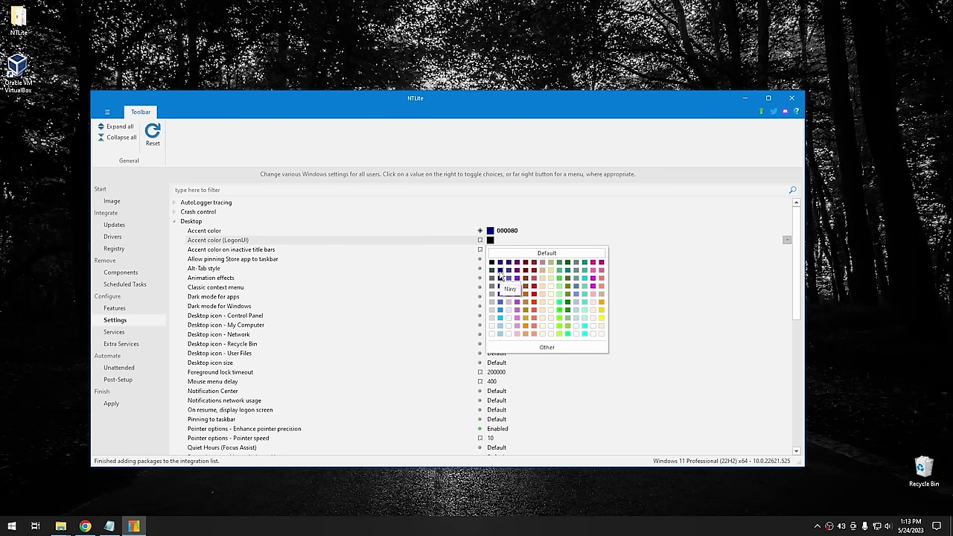
pyautogui.click(500, 275)
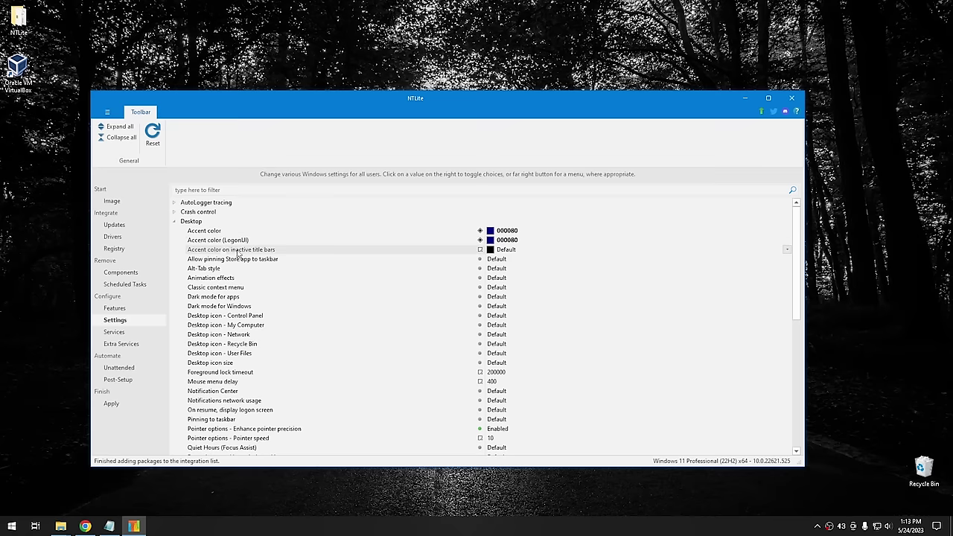
pyautogui.click(787, 250)
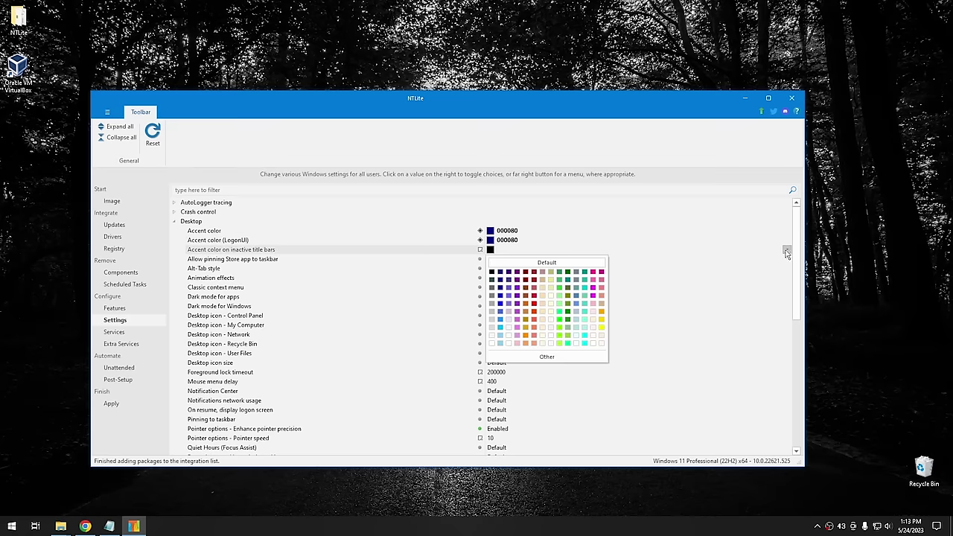
pyautogui.click(502, 329)
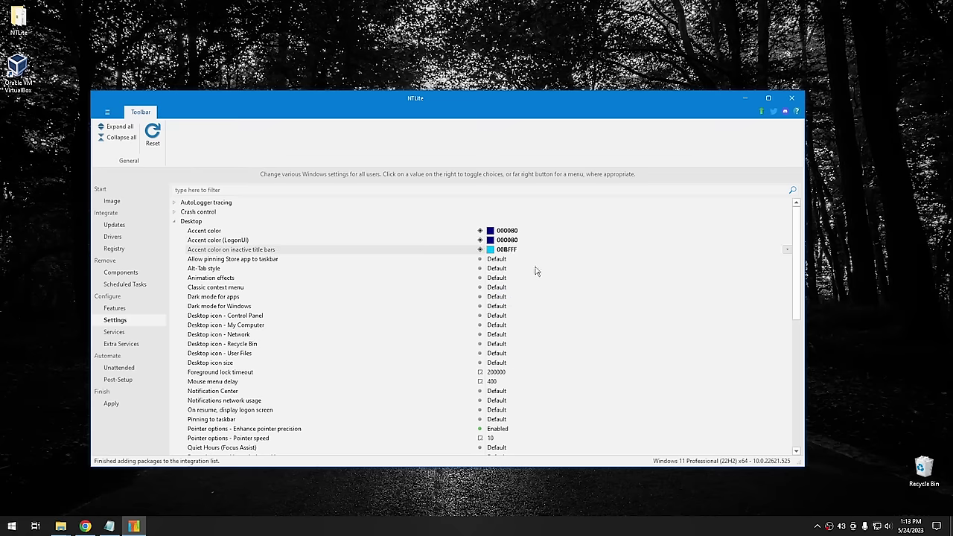
# Try the Classic Alt-Tab style, return it to Default, and check the choices for Animation effects
pyautogui.scroll(-1, 250, 268)
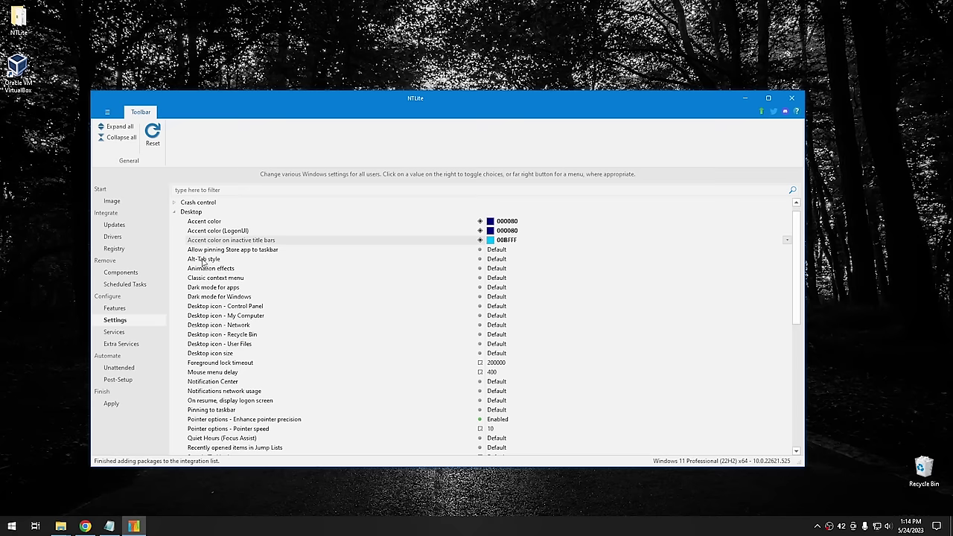
pyautogui.click(787, 260)
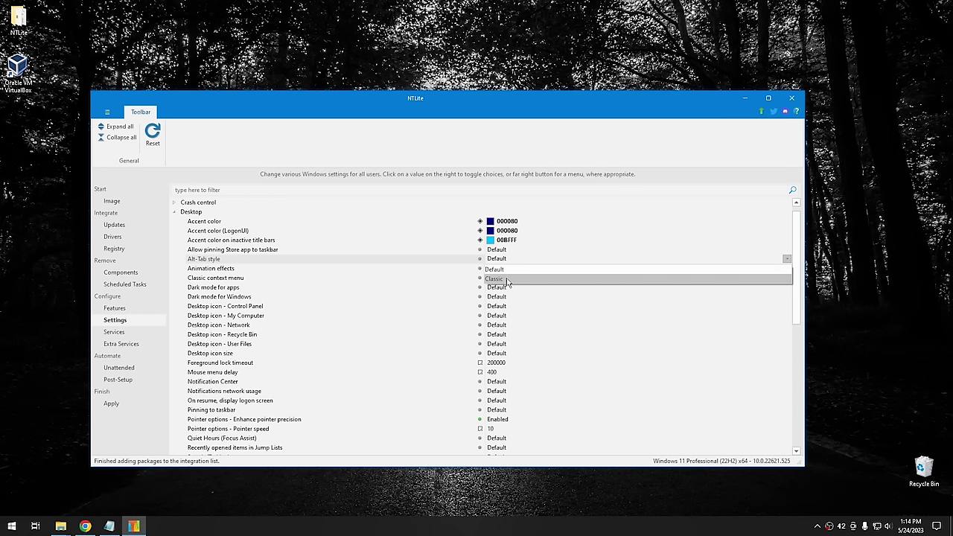
pyautogui.click(507, 279)
pyautogui.click(787, 259)
pyautogui.click(503, 269)
pyautogui.click(221, 269)
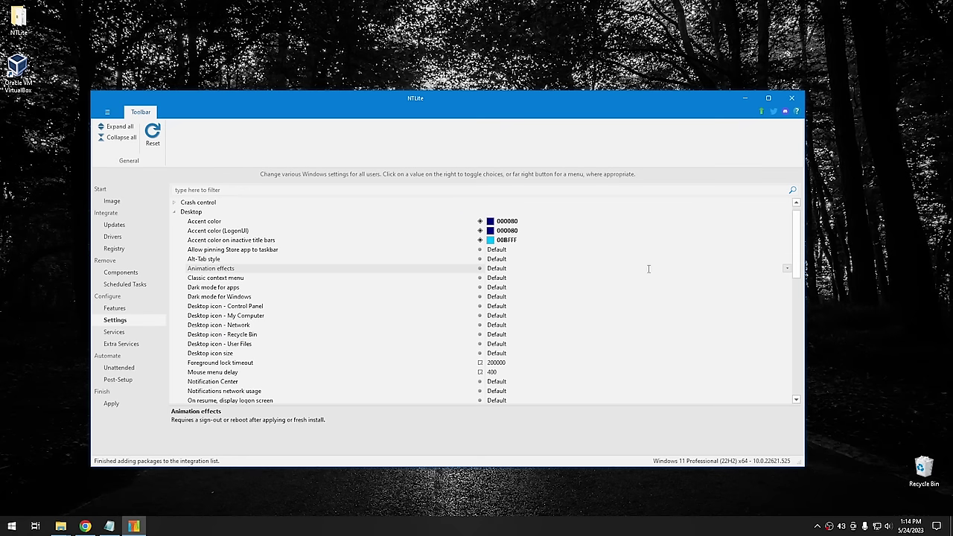
pyautogui.click(787, 269)
pyautogui.click(787, 269)
# Look at the current desktop's context menu as a reference and set Classic context menu to Enabled
pyautogui.click(224, 280)
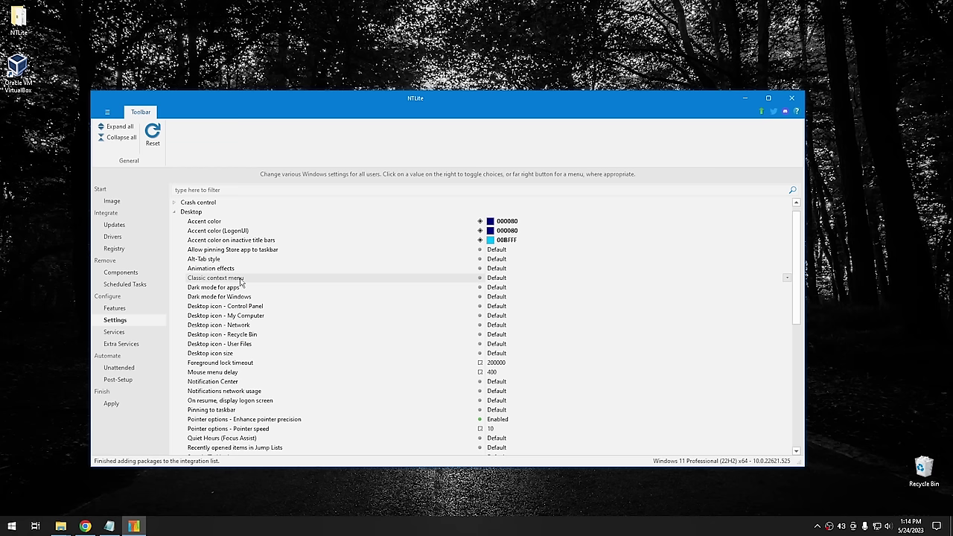
pyautogui.rightClick(34, 274)
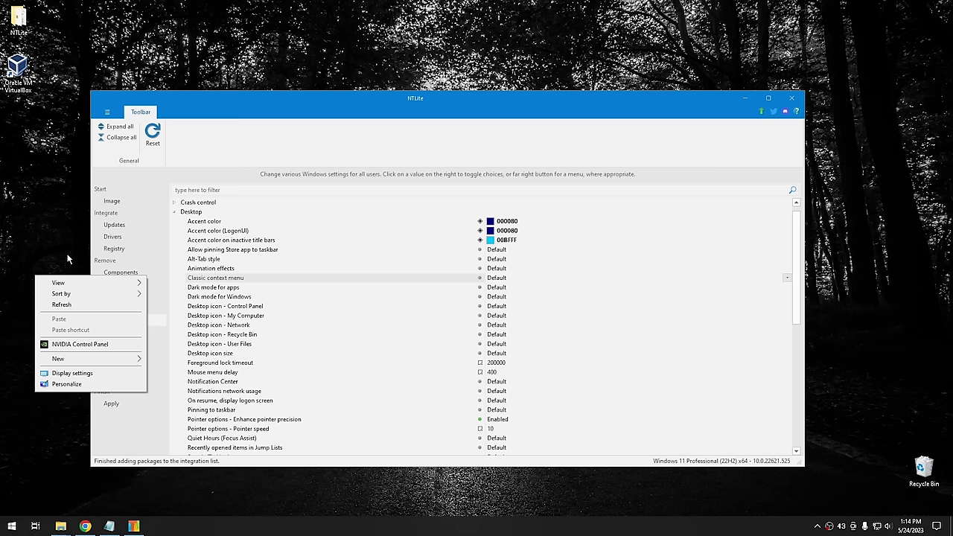
pyautogui.click(67, 258)
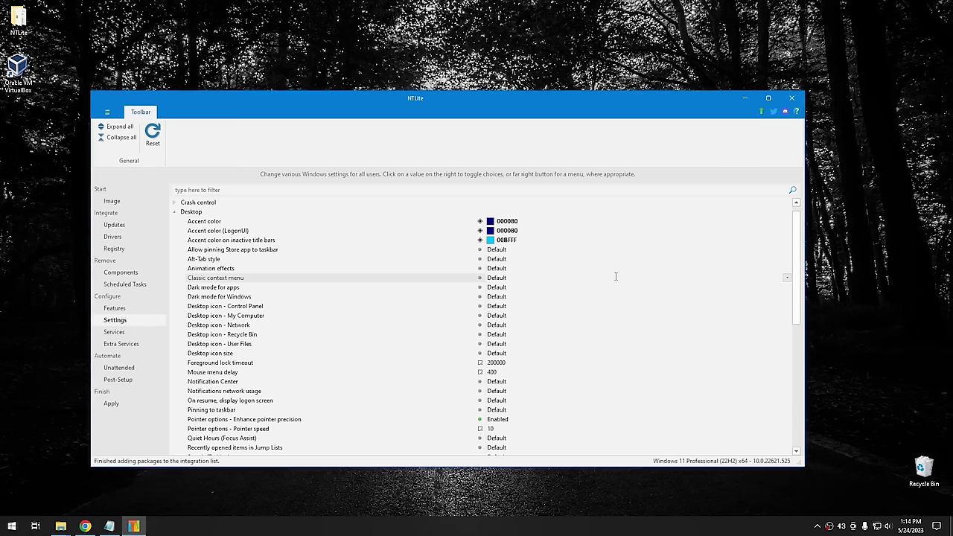
pyautogui.click(787, 277)
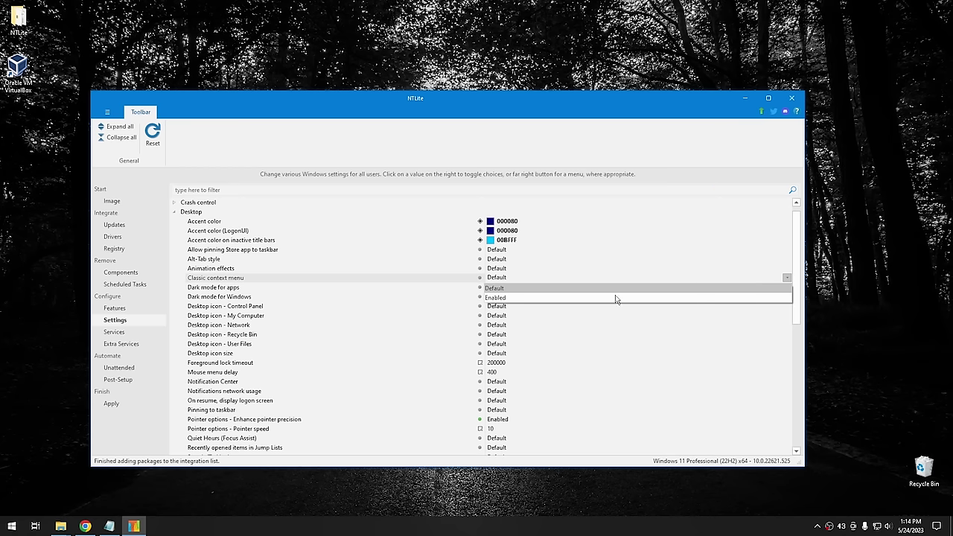
pyautogui.click(514, 302)
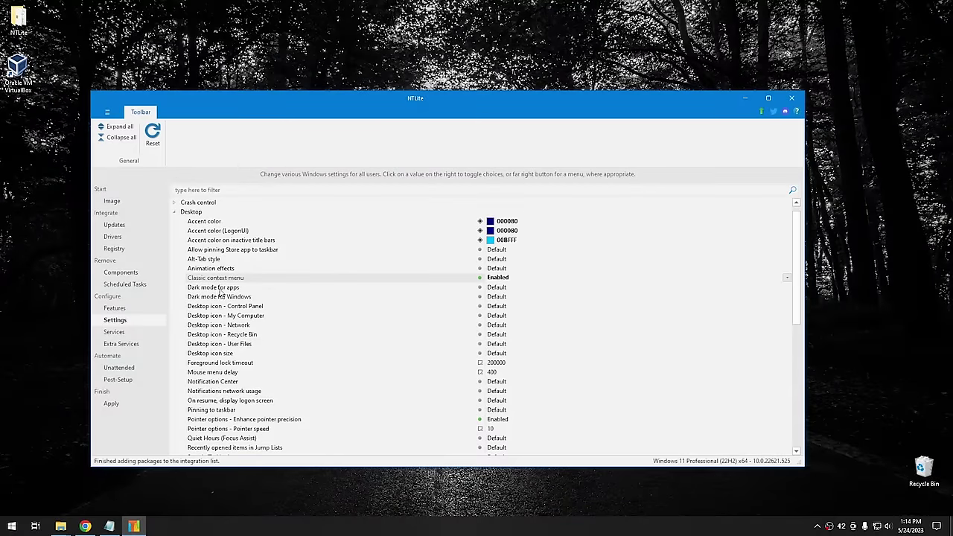
# Set Dark mode for apps to Disabled in the Desktop settings
pyautogui.click(221, 298)
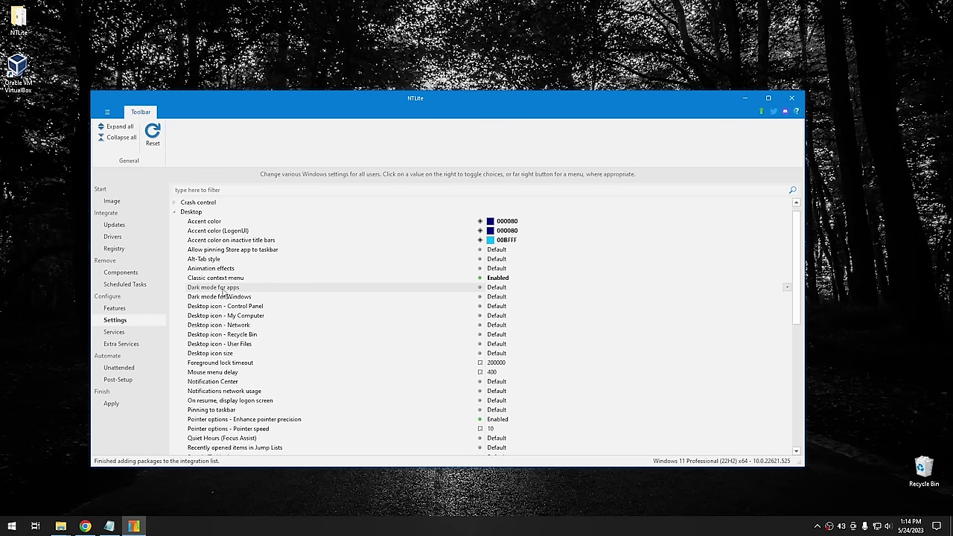
pyautogui.click(787, 286)
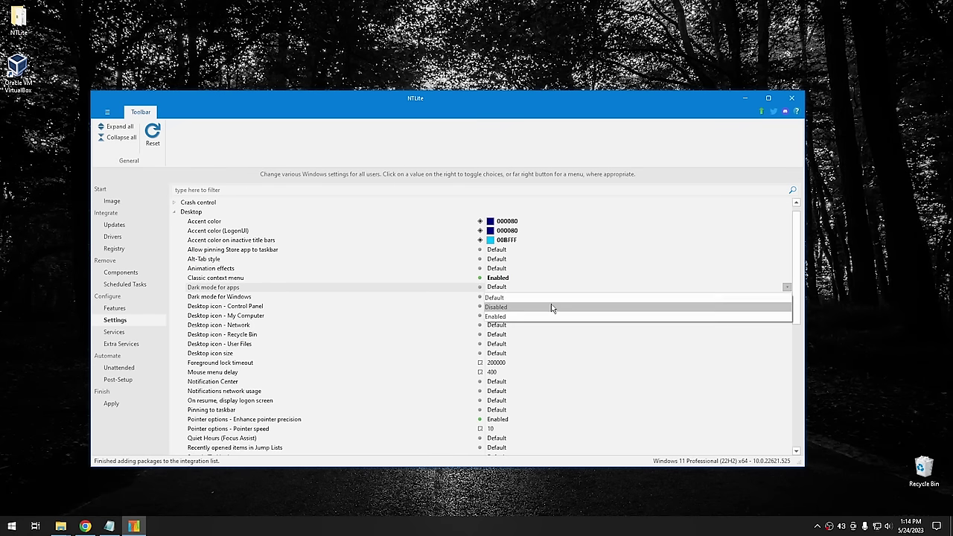
pyautogui.click(526, 314)
# Set Dark mode for Windows to Enabled and view the current Start menu for comparison
pyautogui.click(497, 297)
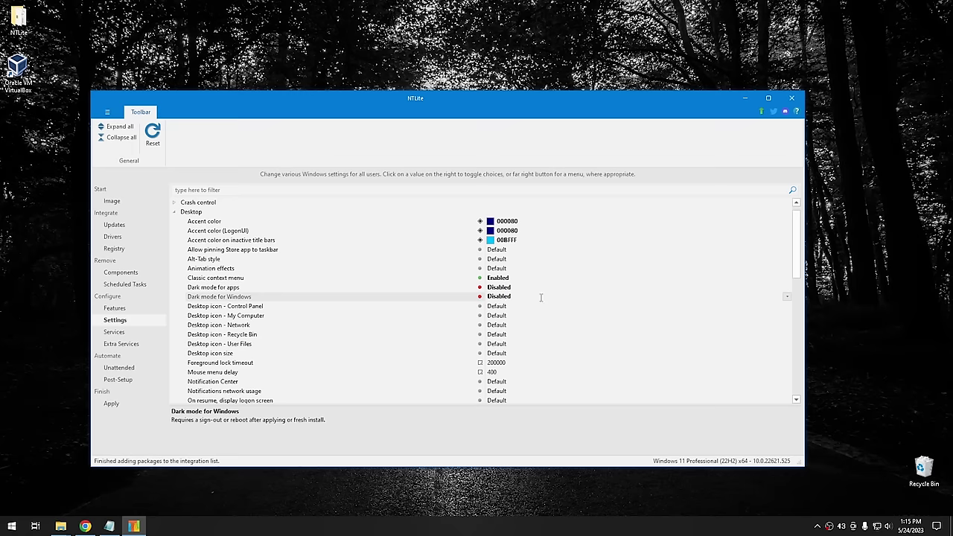
pyautogui.click(787, 297)
pyautogui.click(511, 328)
pyautogui.click(11, 523)
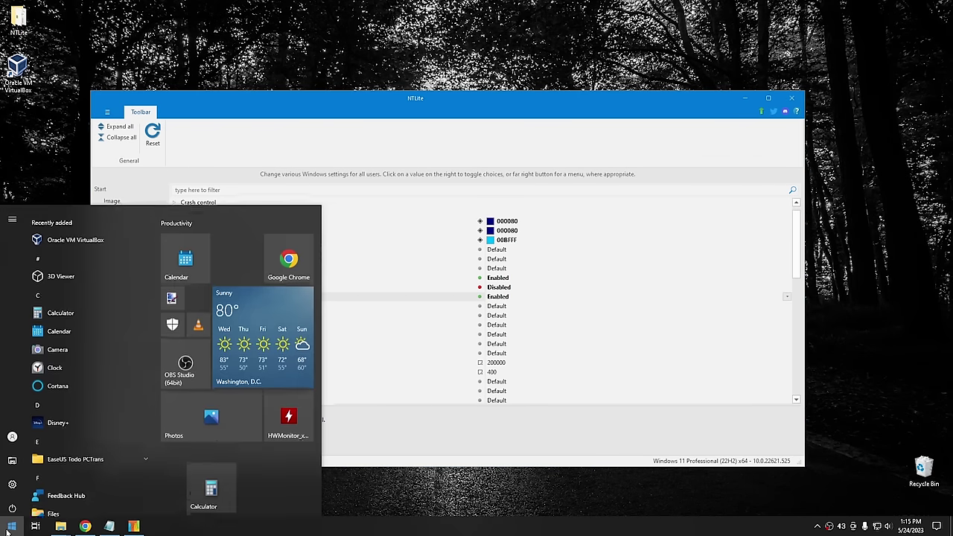
pyautogui.click(11, 524)
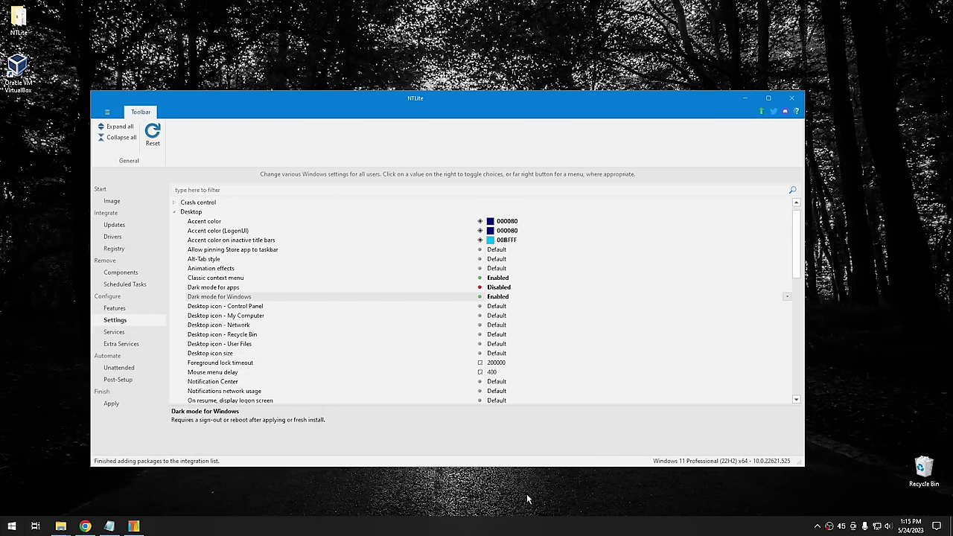
pyautogui.click(207, 307)
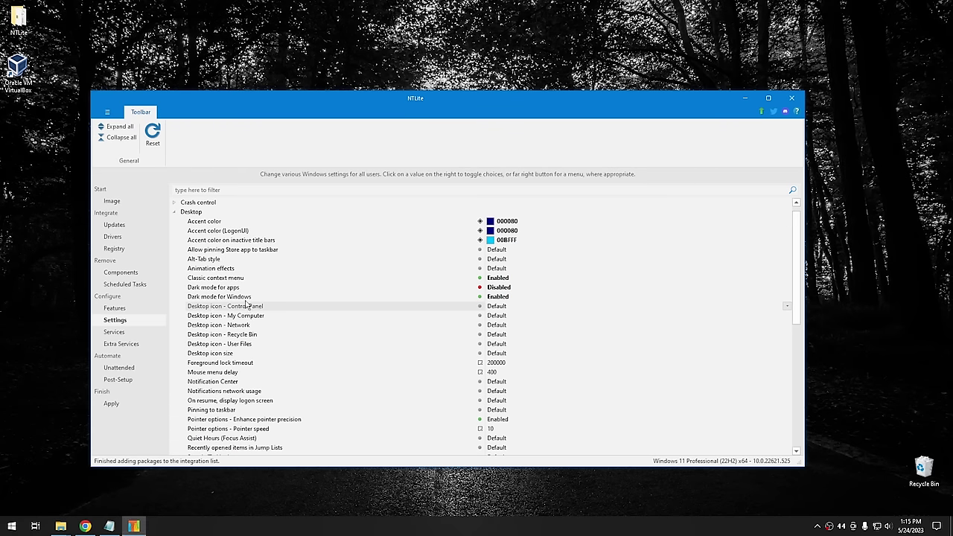
# Examine the Desktop icon size and Mouse menu delay settings and the available choices for Notification Center
pyautogui.click(223, 355)
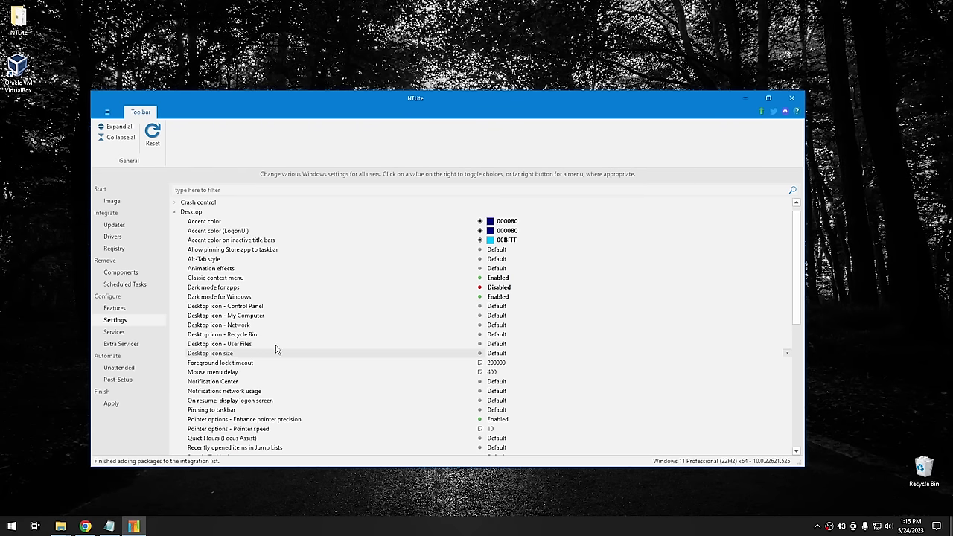
pyautogui.scroll(-4, 281, 349)
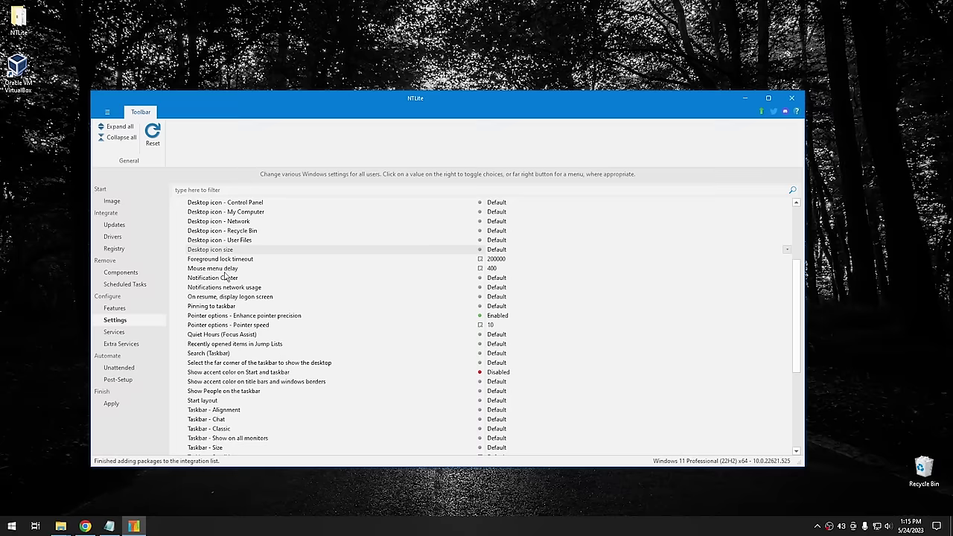
pyautogui.click(220, 269)
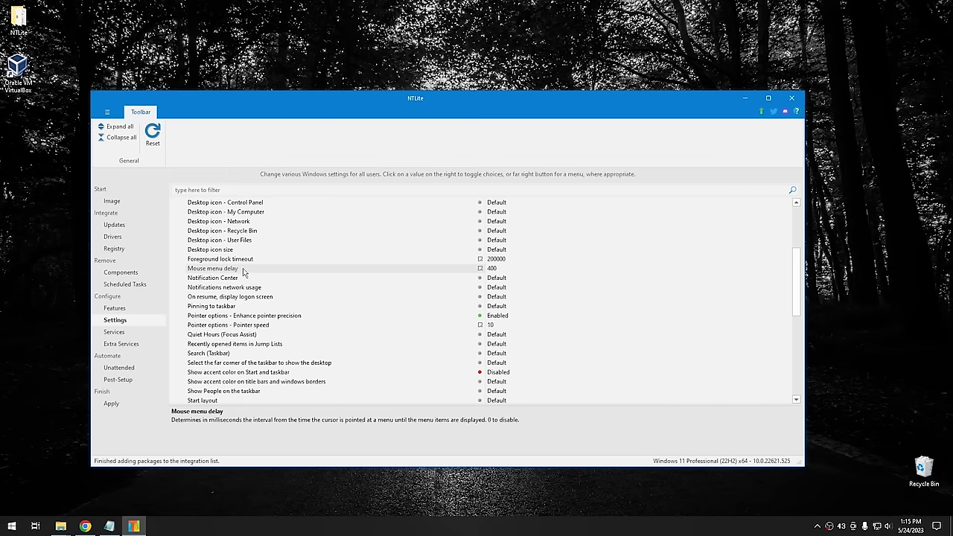
pyautogui.click(232, 280)
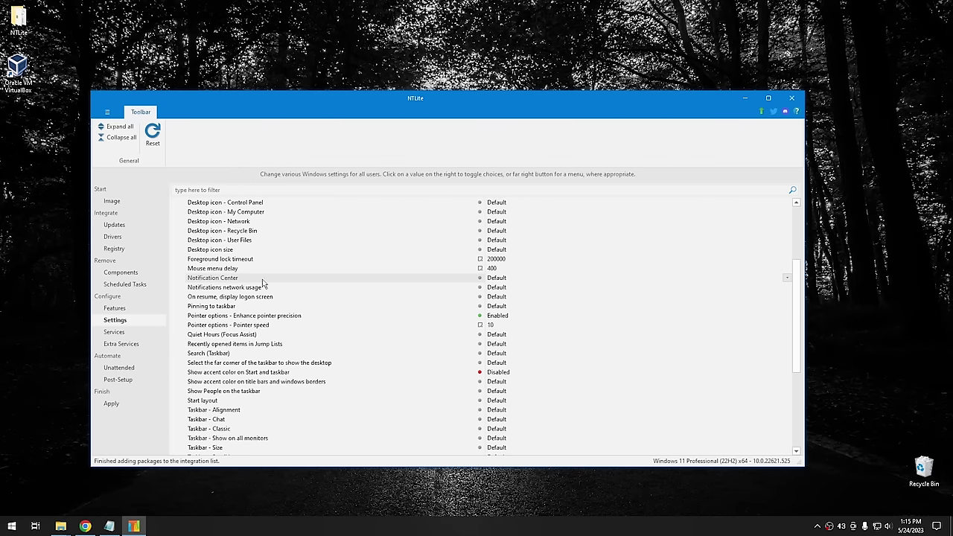
pyautogui.click(787, 278)
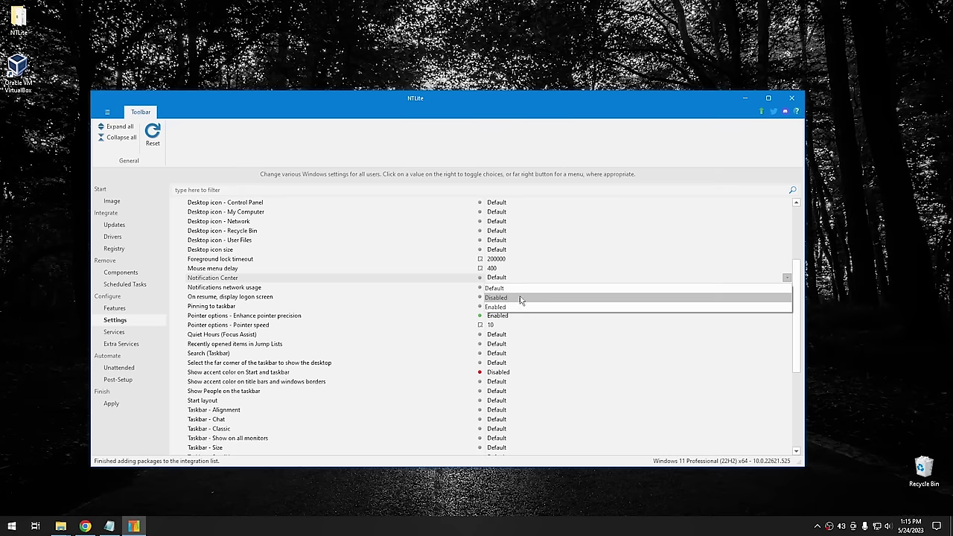
pyautogui.press('Escape')
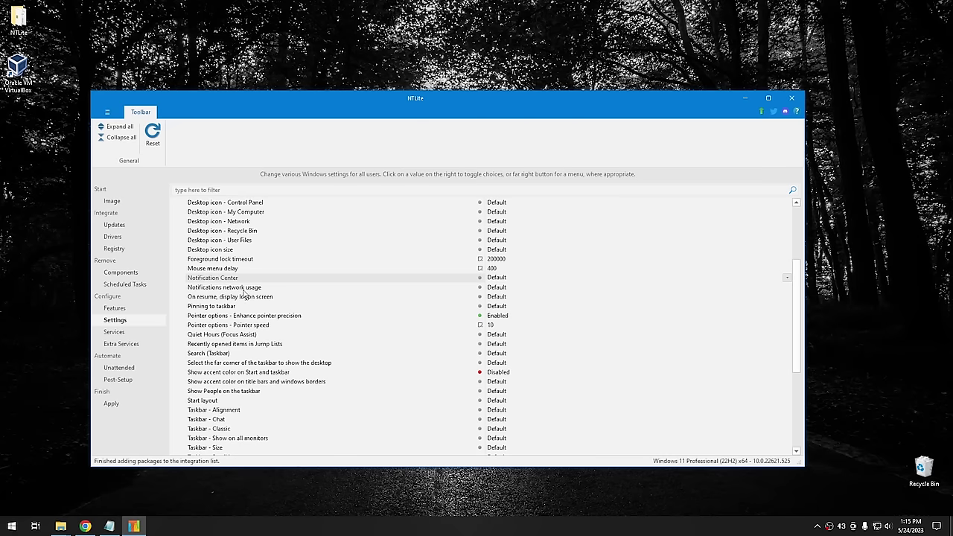
# Set Search (Taskbar) to Disabled and Start layout to More pins in the Desktop settings
pyautogui.click(203, 355)
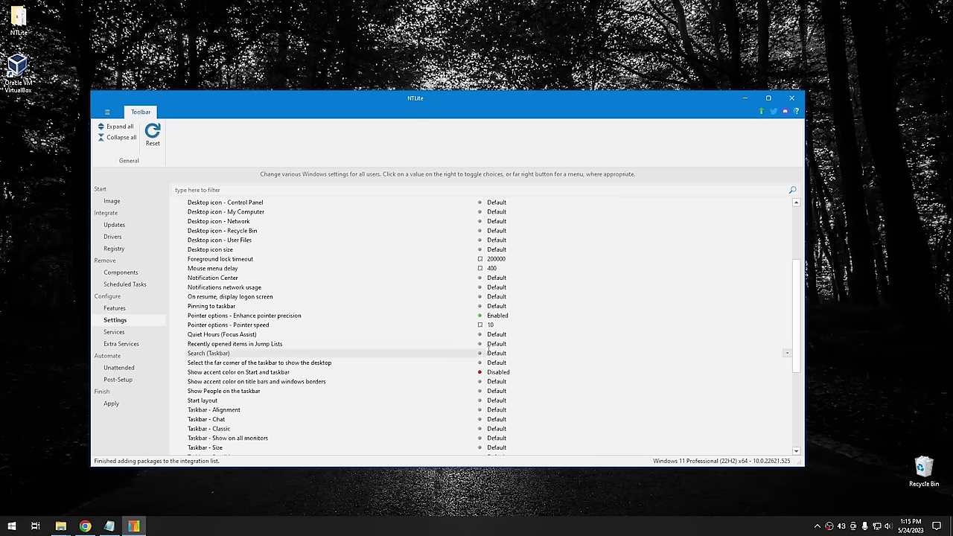
pyautogui.click(787, 353)
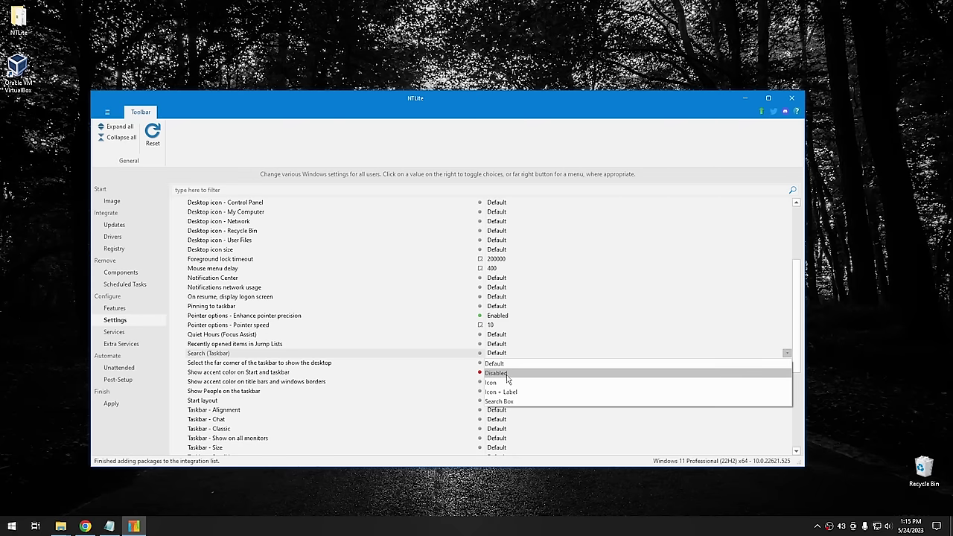
pyautogui.click(507, 375)
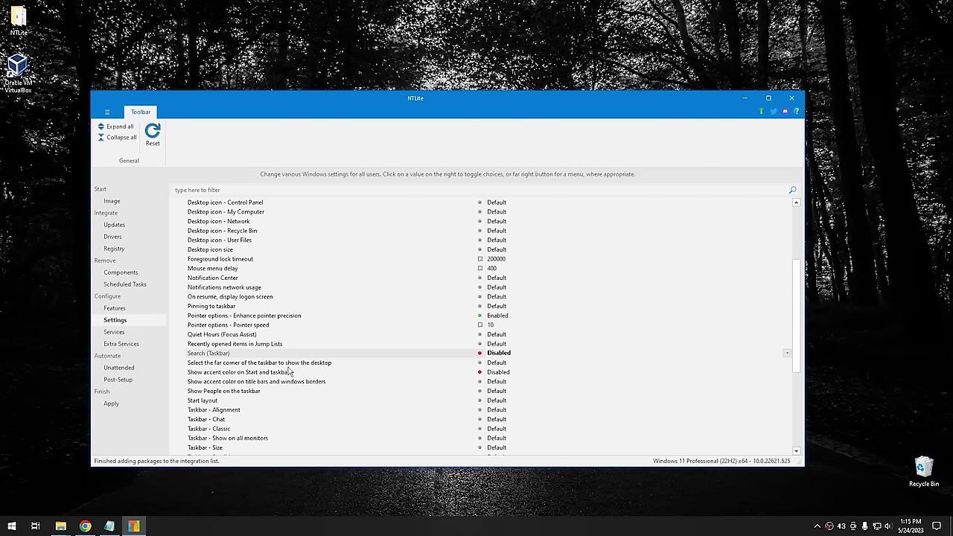
pyautogui.scroll(-1, 335, 348)
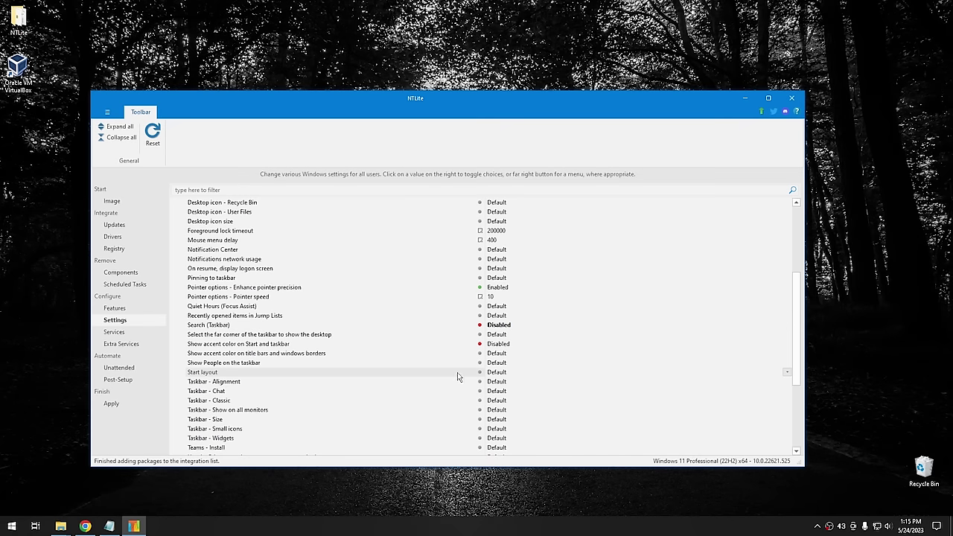
pyautogui.click(787, 371)
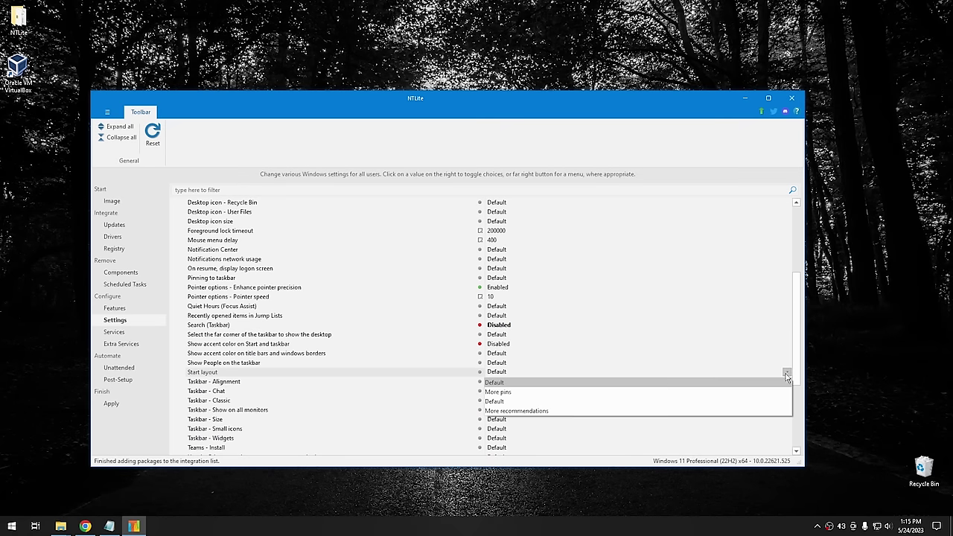
pyautogui.click(515, 393)
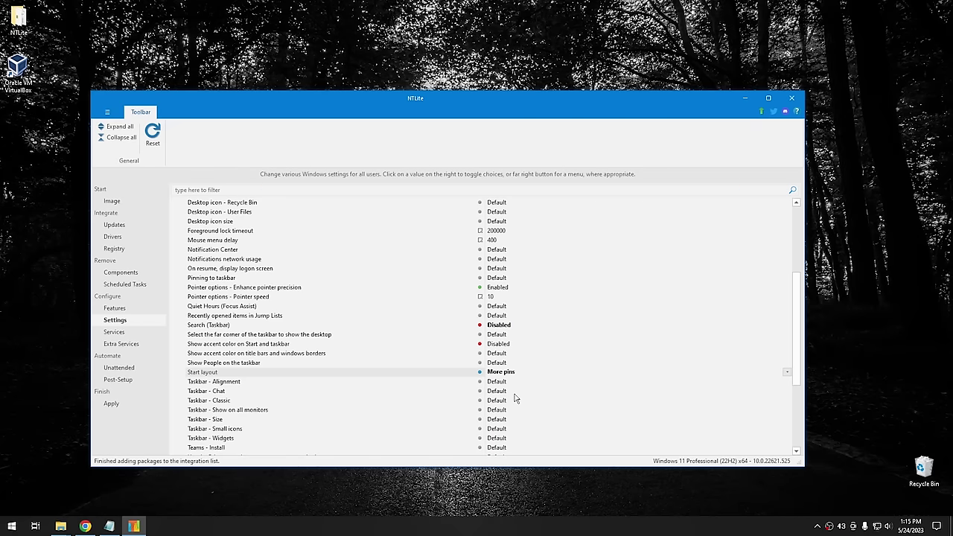
# Set Taskbar - Alignment to Left and Taskbar - Chat to Disabled
pyautogui.scroll(-1, 306, 381)
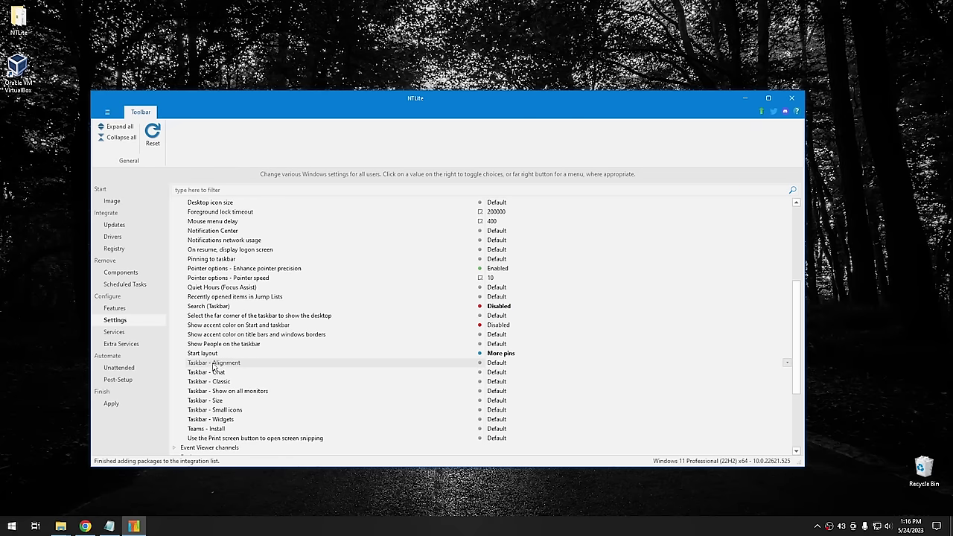
pyautogui.click(787, 363)
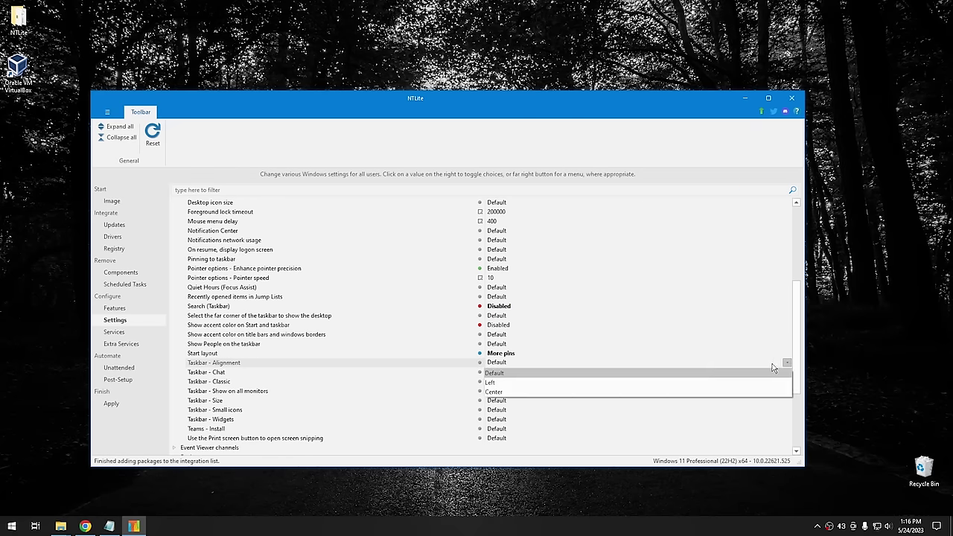
pyautogui.click(540, 386)
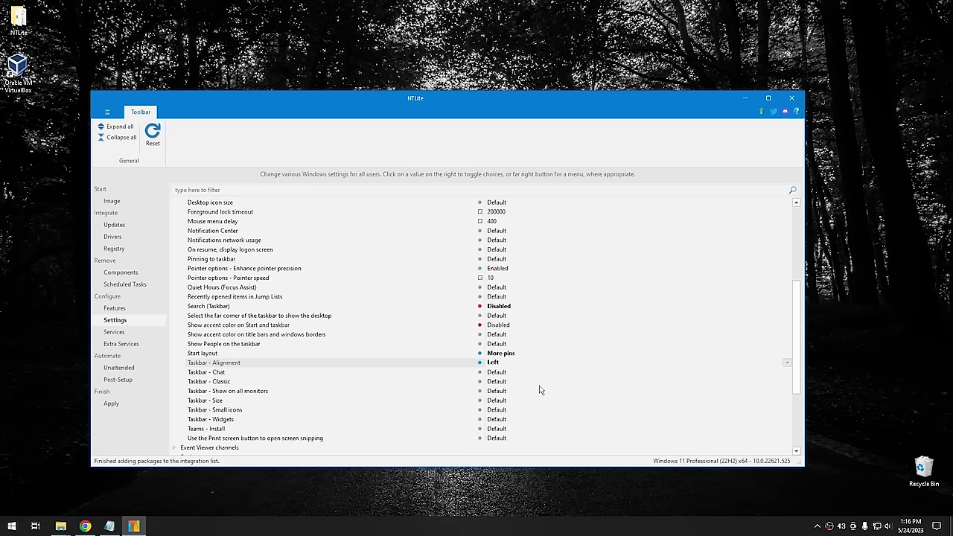
pyautogui.click(203, 383)
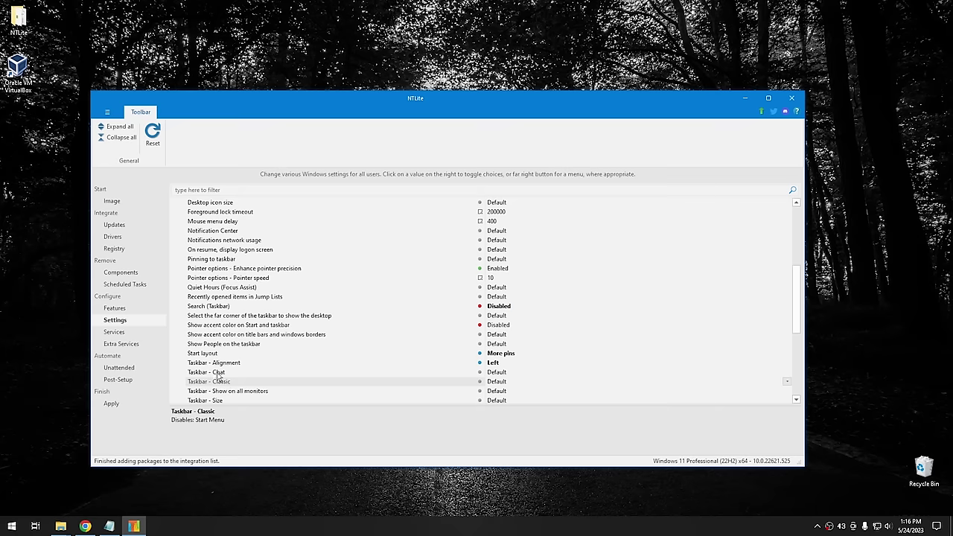
pyautogui.click(787, 371)
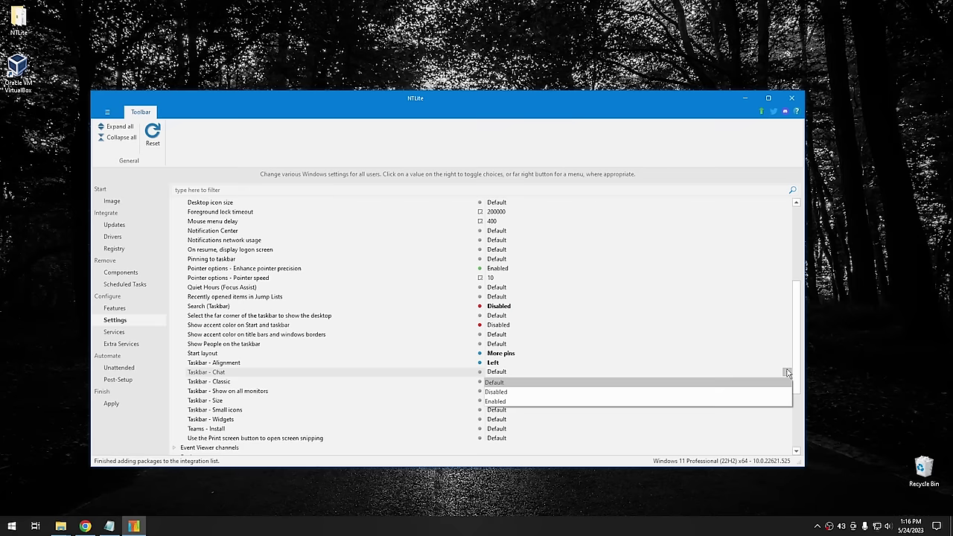
pyautogui.click(490, 395)
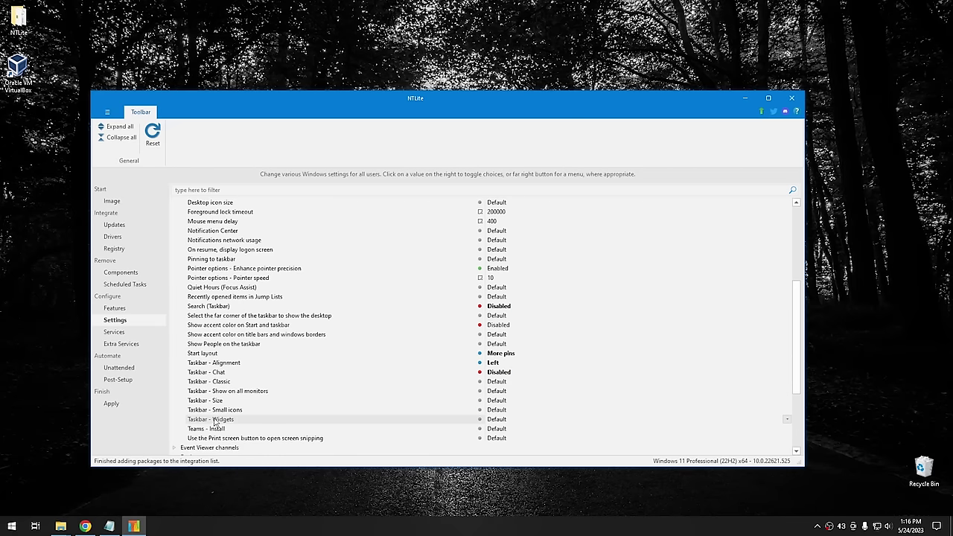
# Set both Taskbar - Widgets and Teams - Install to Disabled
pyautogui.click(787, 420)
pyautogui.click(511, 441)
pyautogui.scroll(-1, 396, 393)
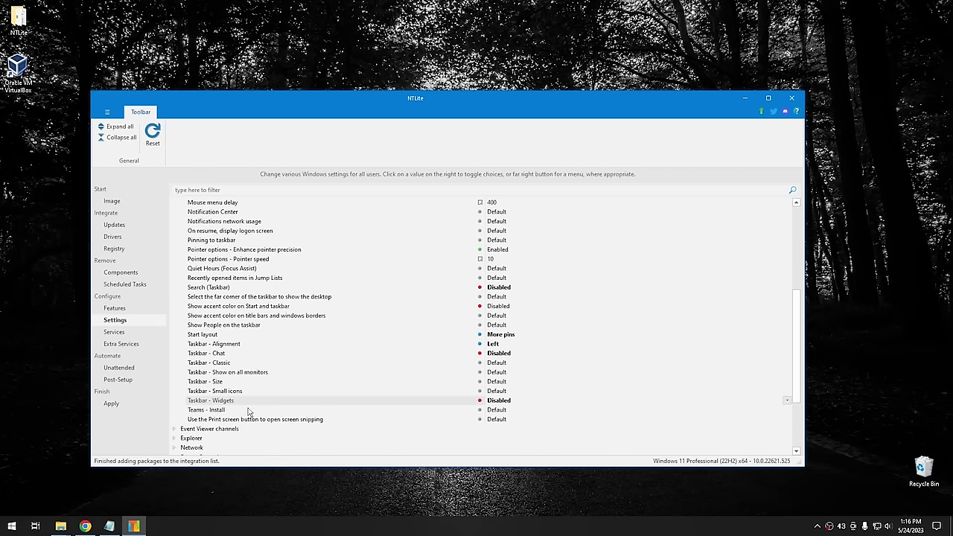
pyautogui.click(787, 409)
pyautogui.click(510, 432)
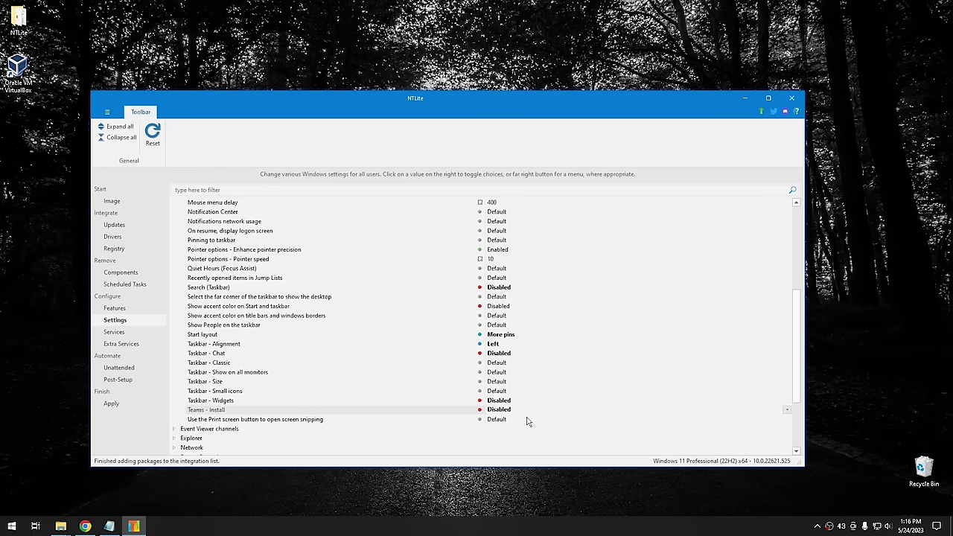
# Set Use the Print screen button to open screen snipping to Enabled
pyautogui.click(245, 419)
pyautogui.scroll(-5, 248, 417)
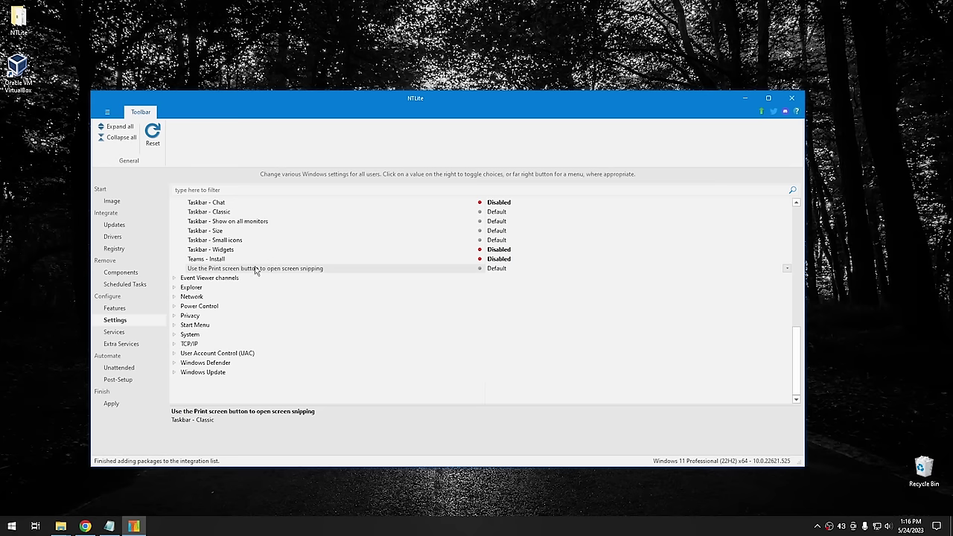
pyautogui.scroll(1, 253, 275)
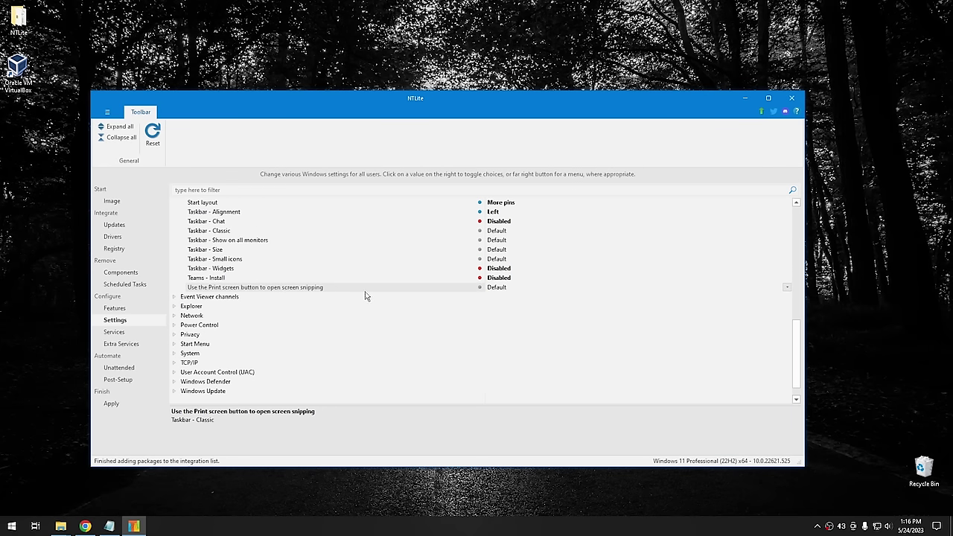
pyautogui.click(762, 291)
pyautogui.click(496, 317)
# Expand the Privacy settings and set Automatic installation of sponsored apps (Consumer Experience) to Disabled
pyautogui.click(174, 335)
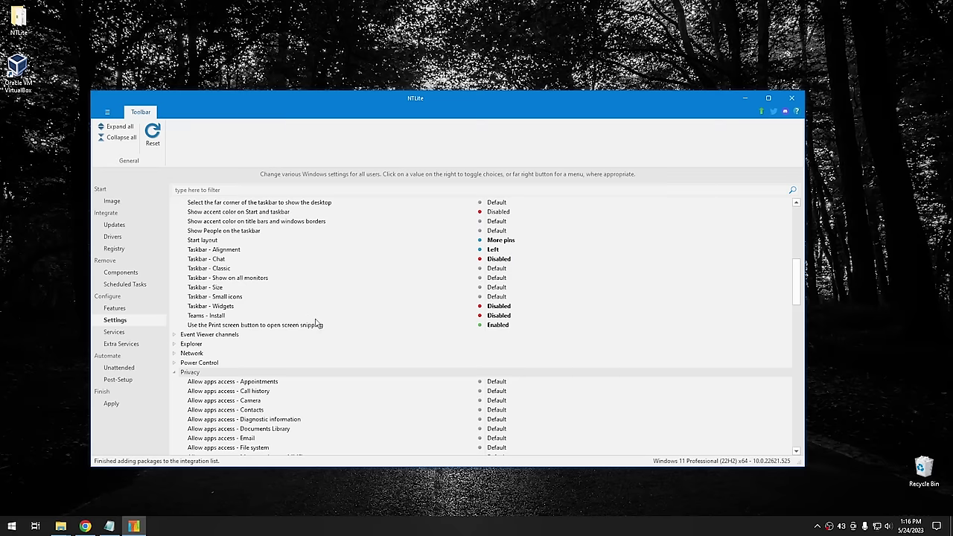
pyautogui.scroll(1, 268, 331)
pyautogui.scroll(-1, 269, 332)
pyautogui.scroll(-5, 270, 332)
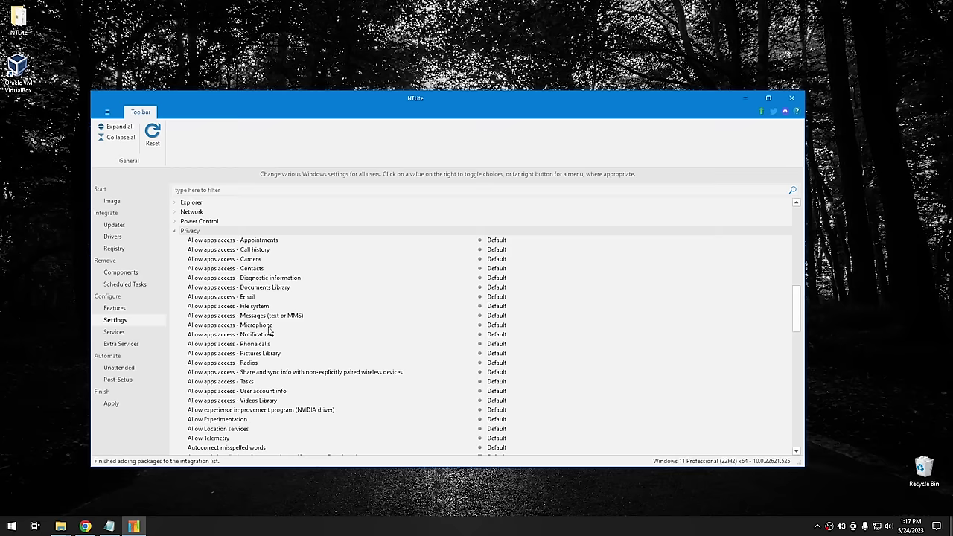
pyautogui.scroll(-1, 273, 336)
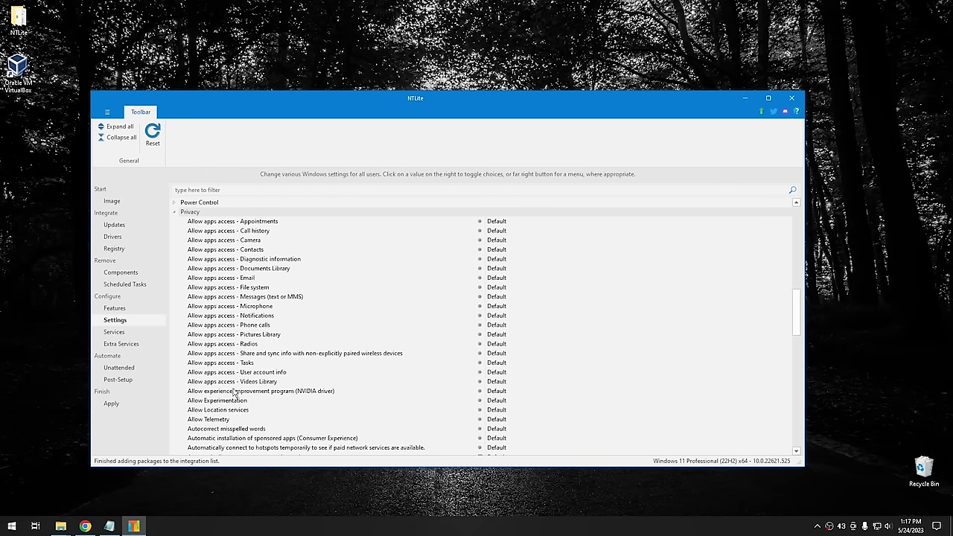
pyautogui.scroll(-3, 245, 395)
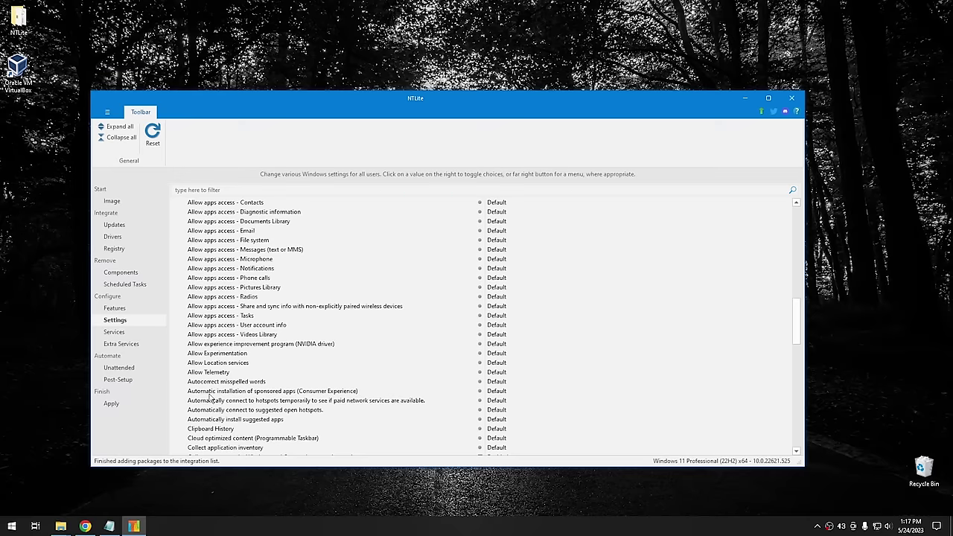
pyautogui.click(213, 393)
pyautogui.scroll(-1, 368, 398)
pyautogui.scroll(-1, 369, 399)
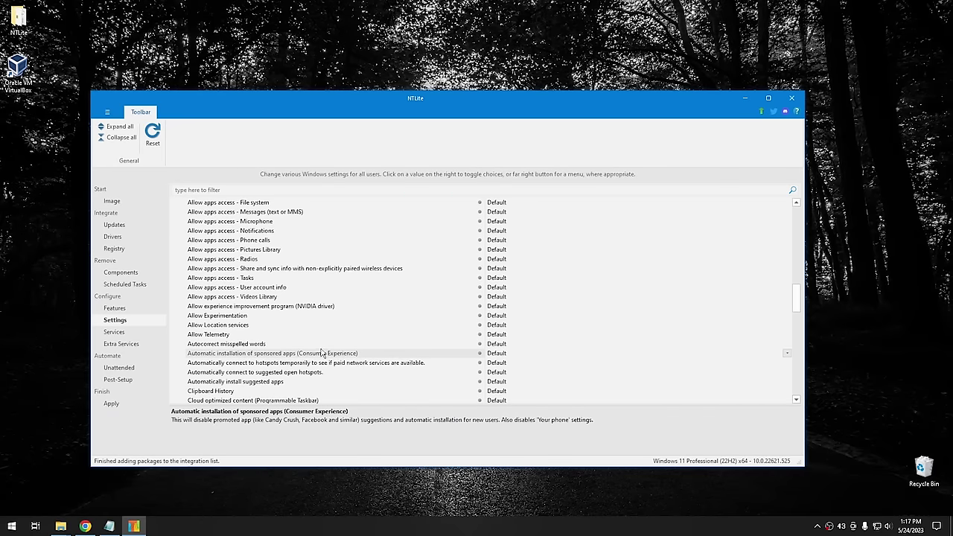
pyautogui.click(787, 354)
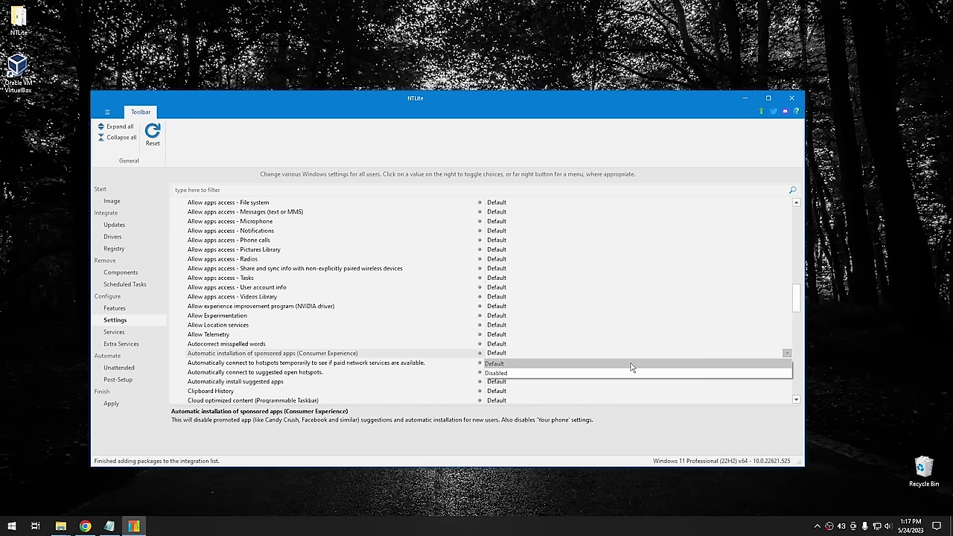
pyautogui.click(506, 373)
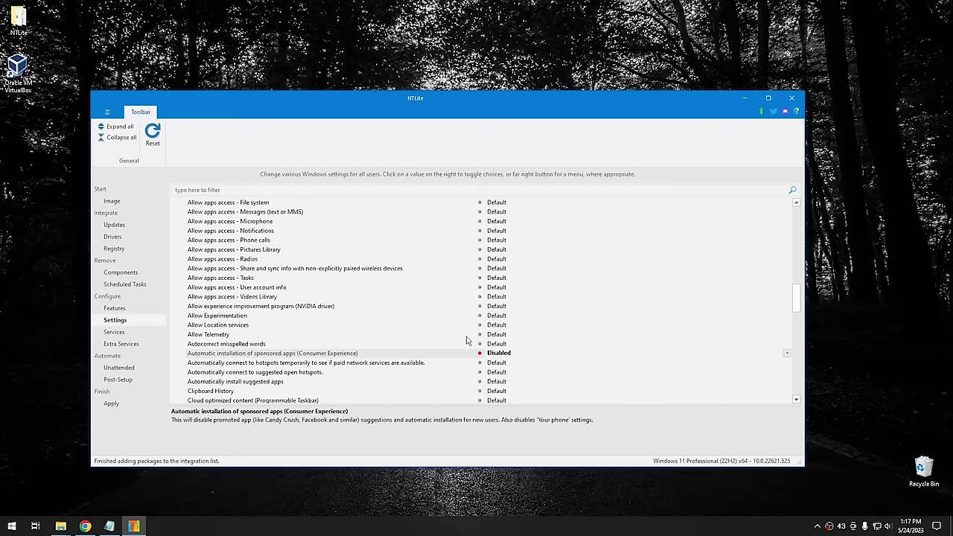
# Set Automatically install suggested apps and Occasionally show suggestions in Start to Disabled in the Privacy settings
pyautogui.click(246, 383)
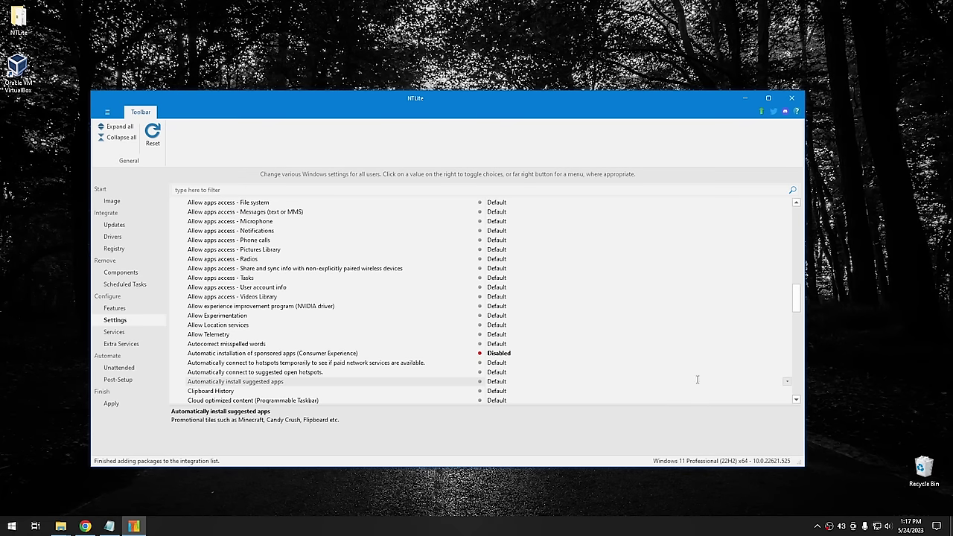
pyautogui.click(787, 381)
pyautogui.click(496, 402)
pyautogui.scroll(-3, 341, 339)
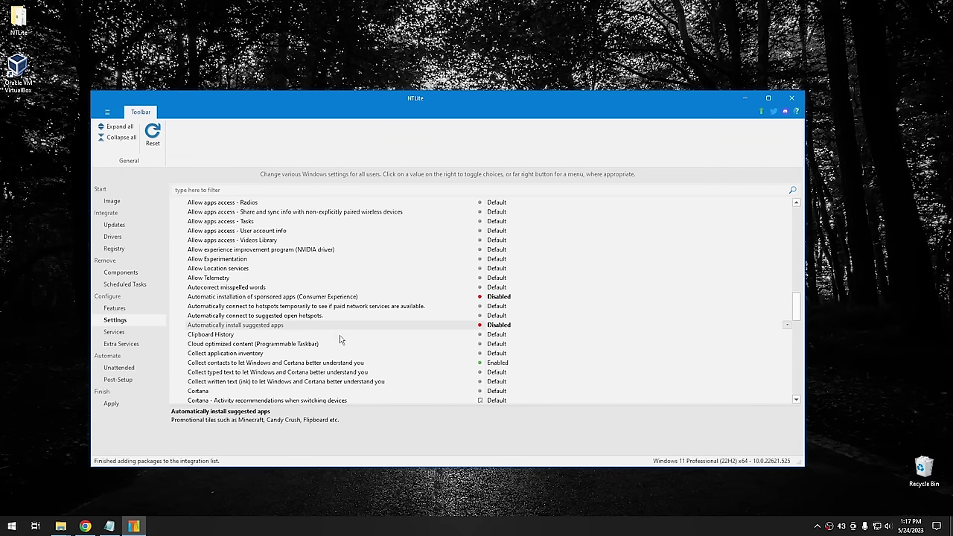
pyautogui.scroll(-5, 341, 339)
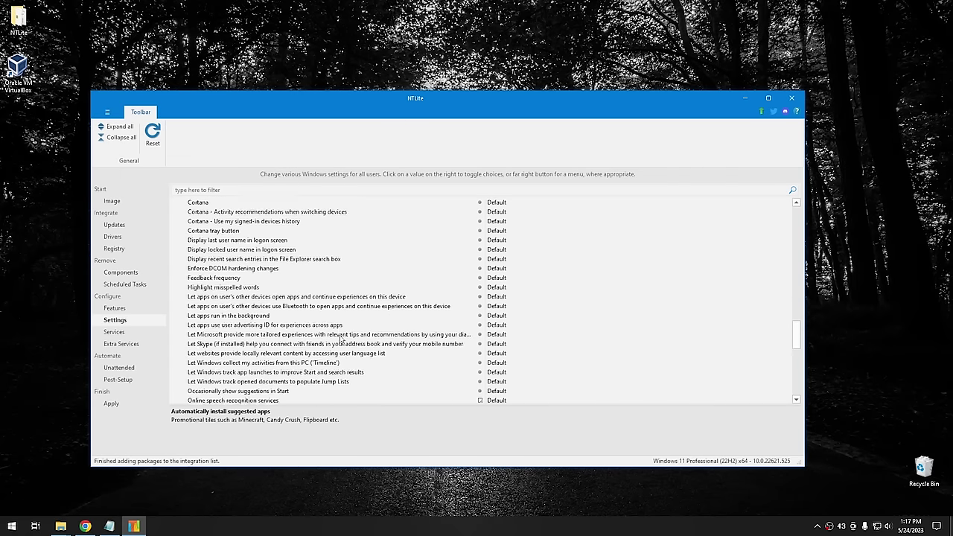
pyautogui.click(224, 354)
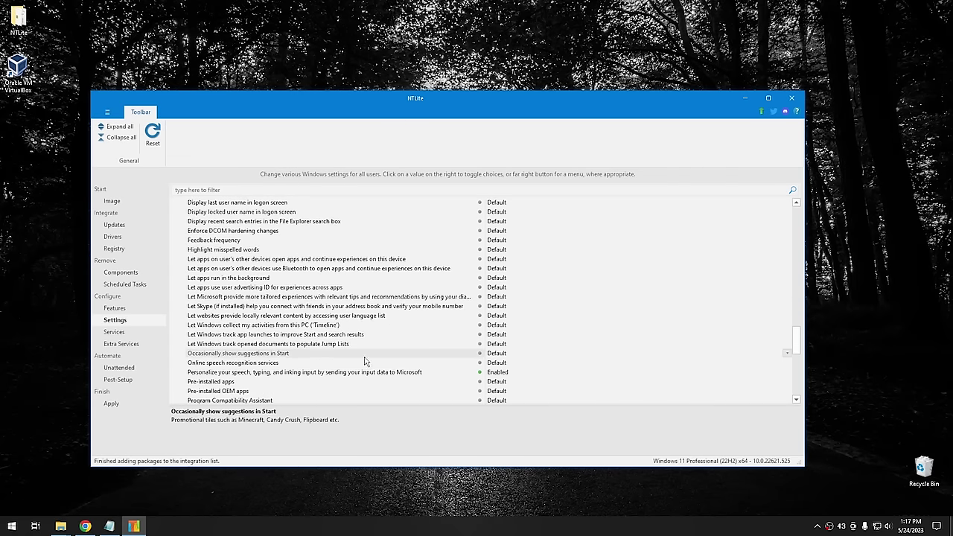
pyautogui.click(786, 354)
pyautogui.click(499, 372)
# Set Pre-installed apps and Pre-installed OEM apps to Disabled in the Privacy settings
pyautogui.click(268, 384)
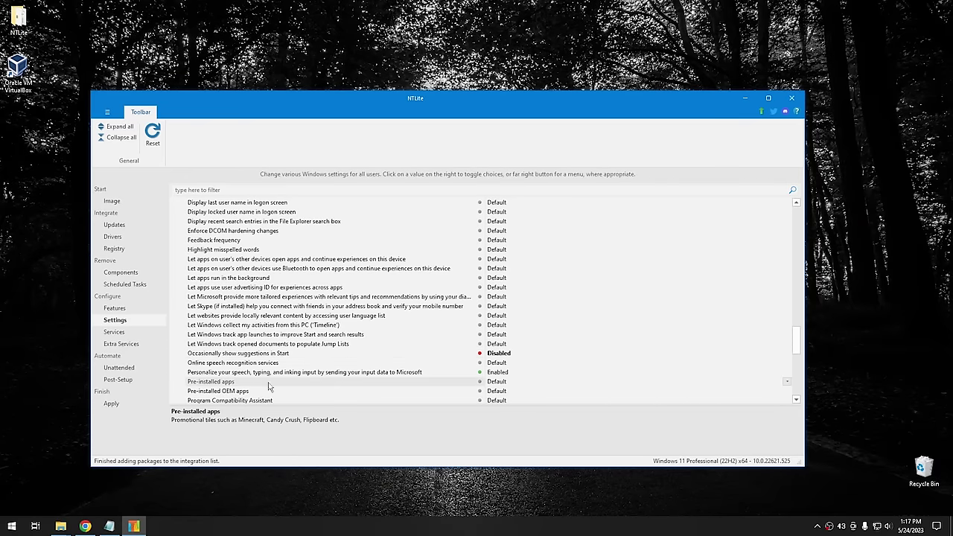
pyautogui.click(787, 381)
pyautogui.click(499, 405)
pyautogui.click(223, 392)
pyautogui.click(787, 391)
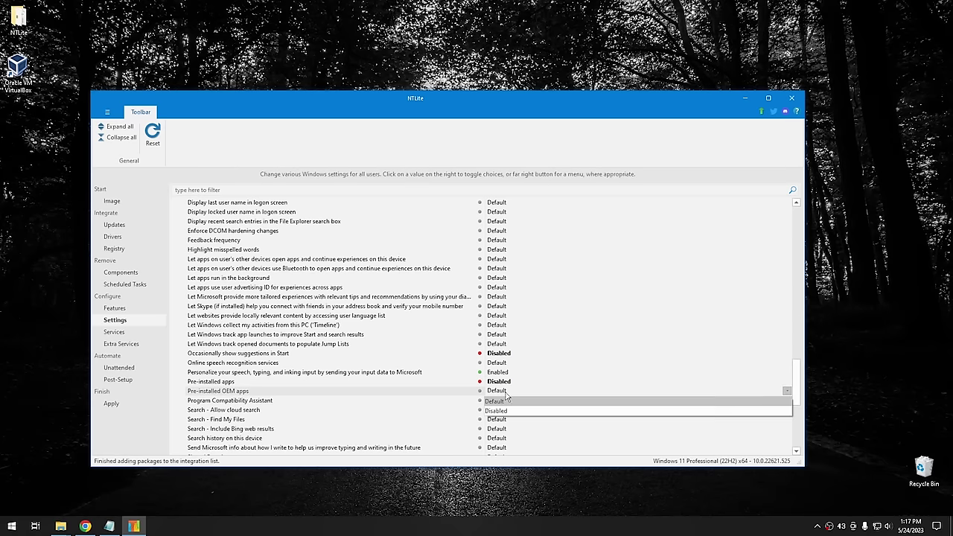
pyautogui.click(501, 414)
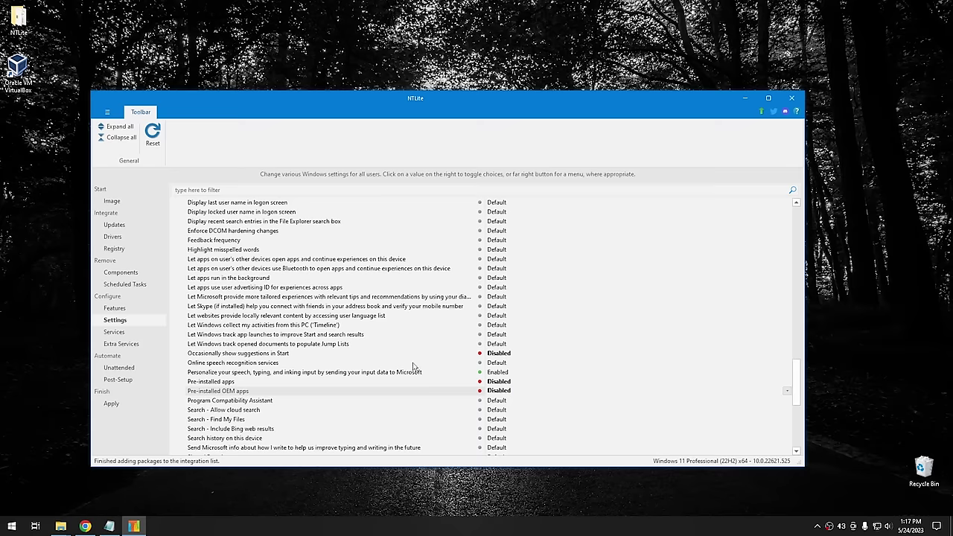
# Set Show me suggested content in the Settings app to Disabled in the Privacy settings
pyautogui.scroll(-2, 402, 366)
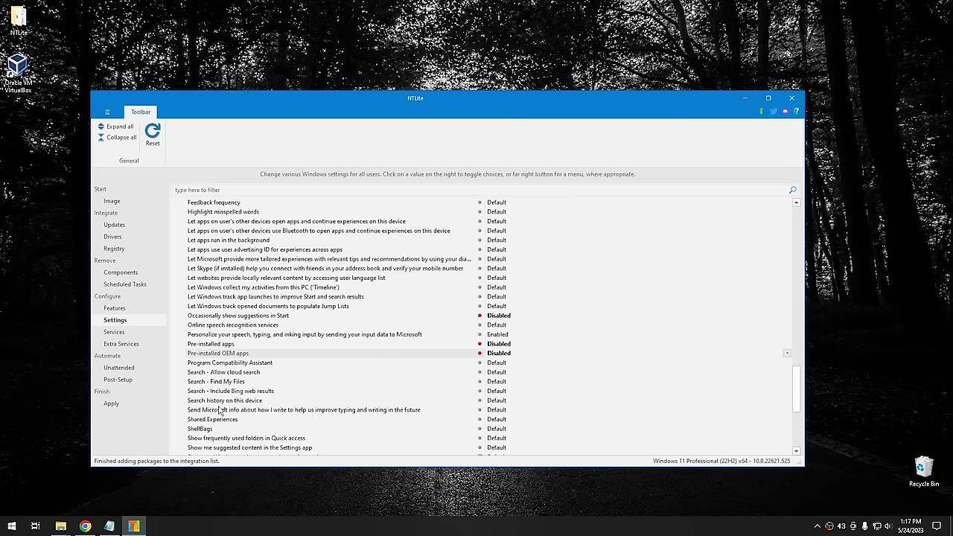
pyautogui.scroll(-2, 223, 410)
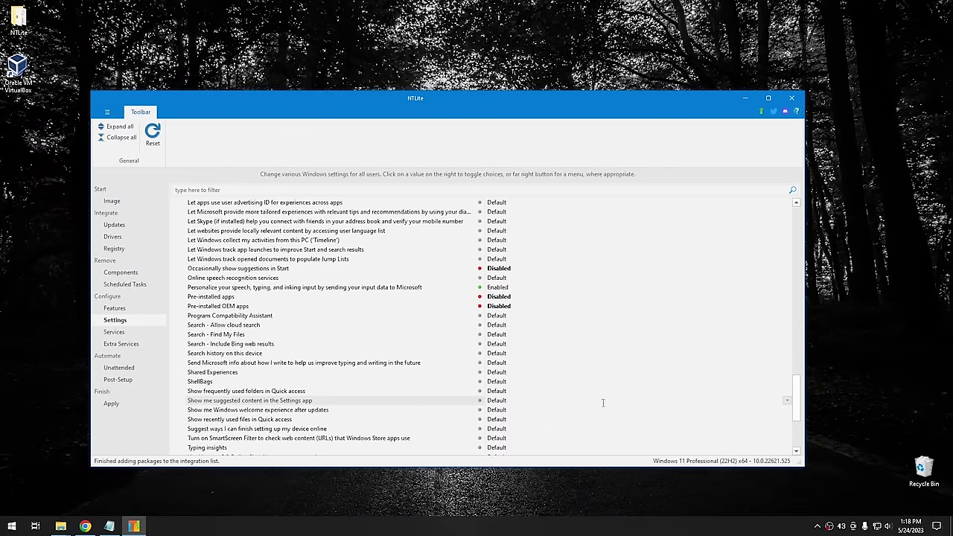
pyautogui.click(787, 401)
pyautogui.click(532, 428)
pyautogui.scroll(-2, 351, 381)
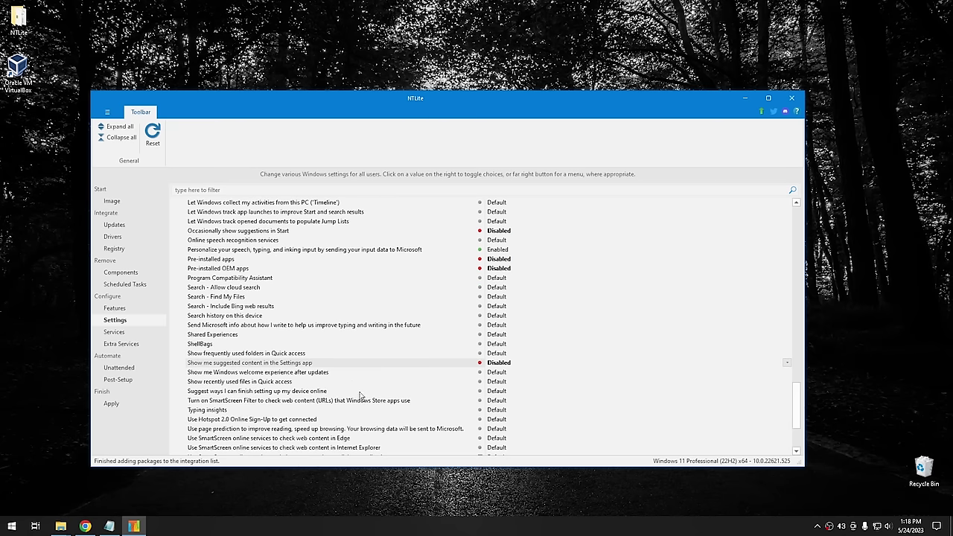
# Collapse the Privacy settings and expand the Start Menu settings
pyautogui.scroll(10, 359, 395)
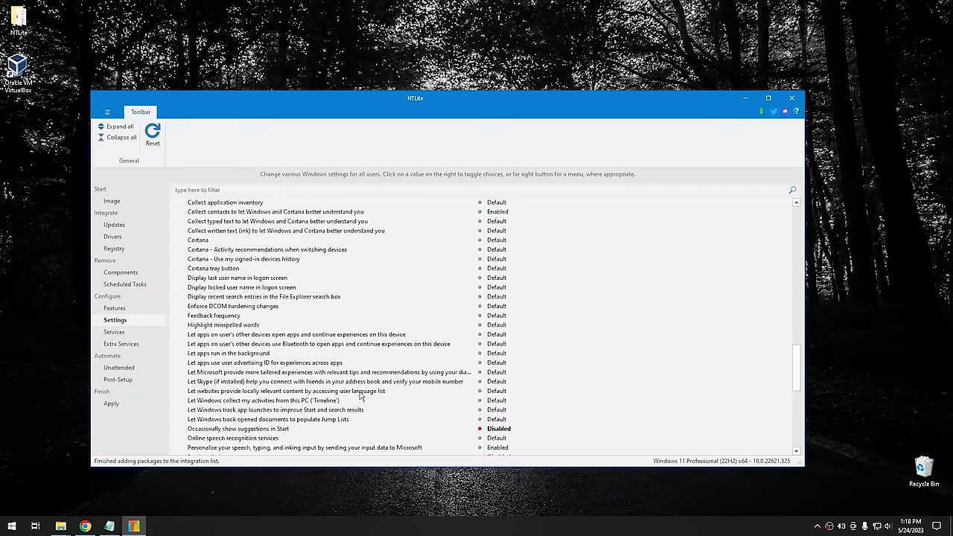
pyautogui.scroll(6, 368, 393)
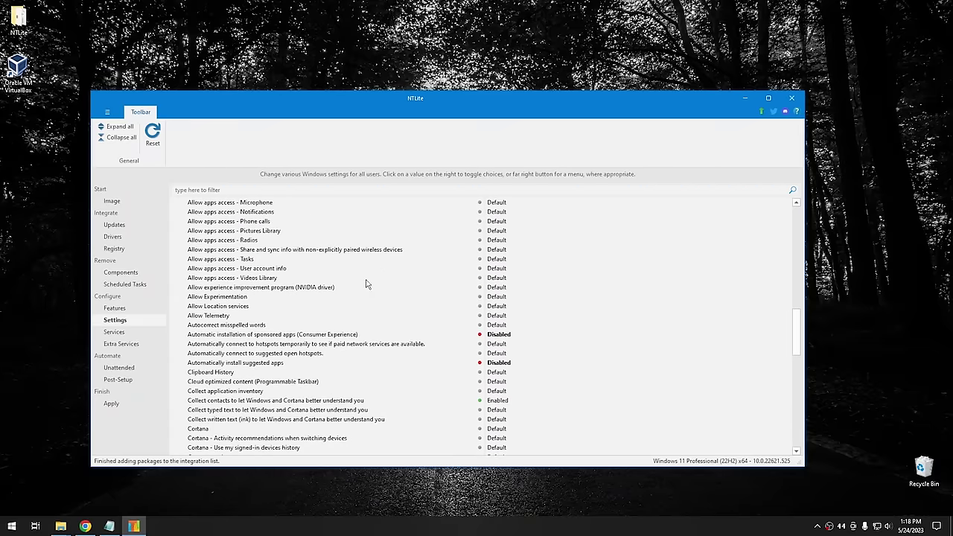
pyautogui.scroll(3, 350, 369)
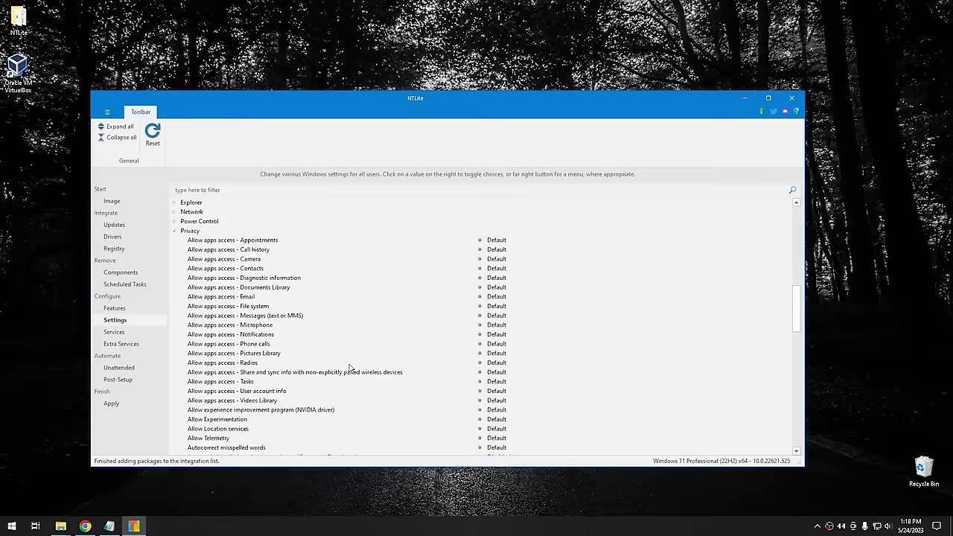
pyautogui.moveTo(795, 297); pyautogui.dragTo(822, 294)
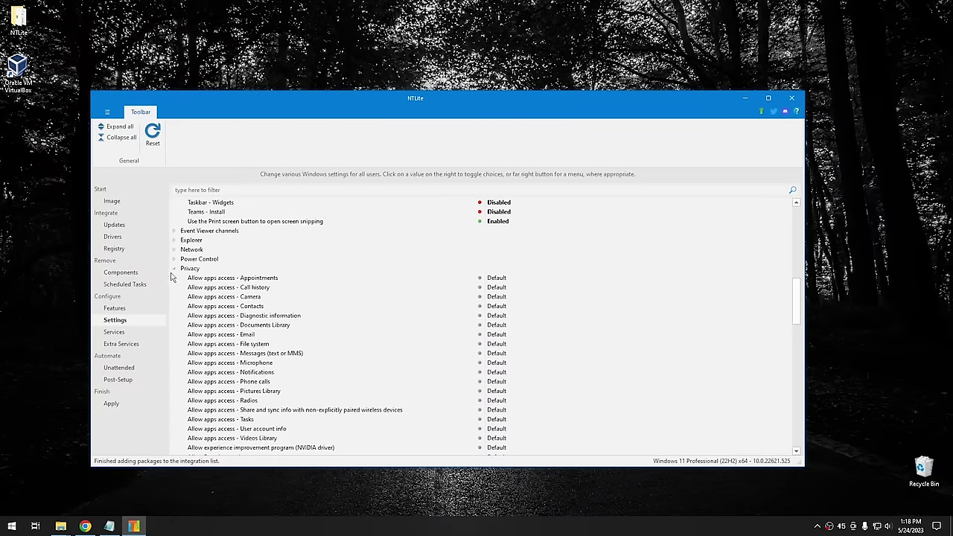
pyautogui.click(173, 270)
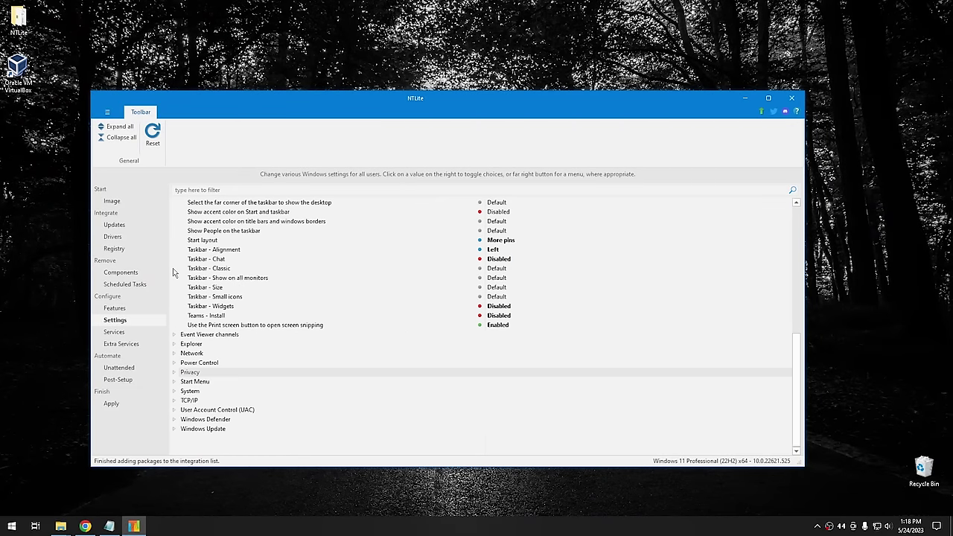
pyautogui.click(175, 381)
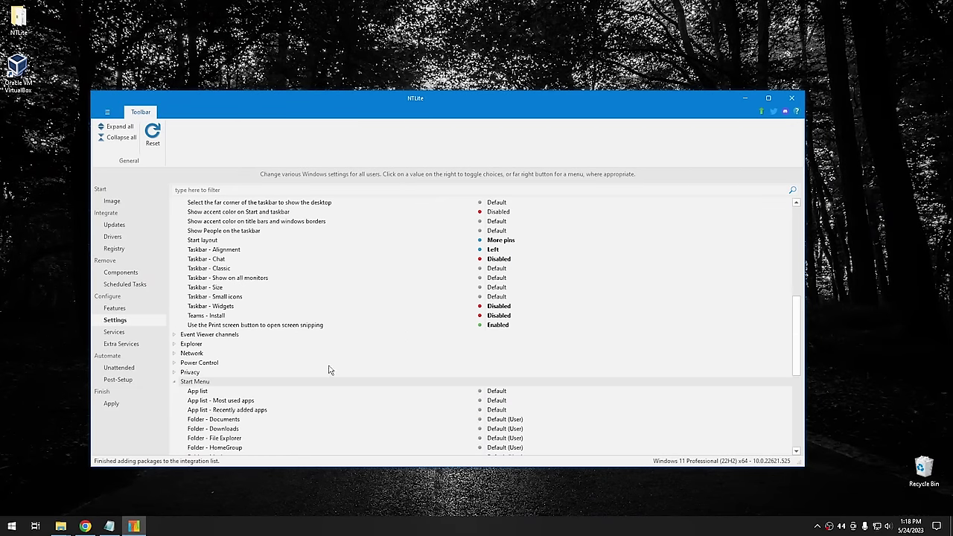
pyautogui.scroll(-4, 380, 368)
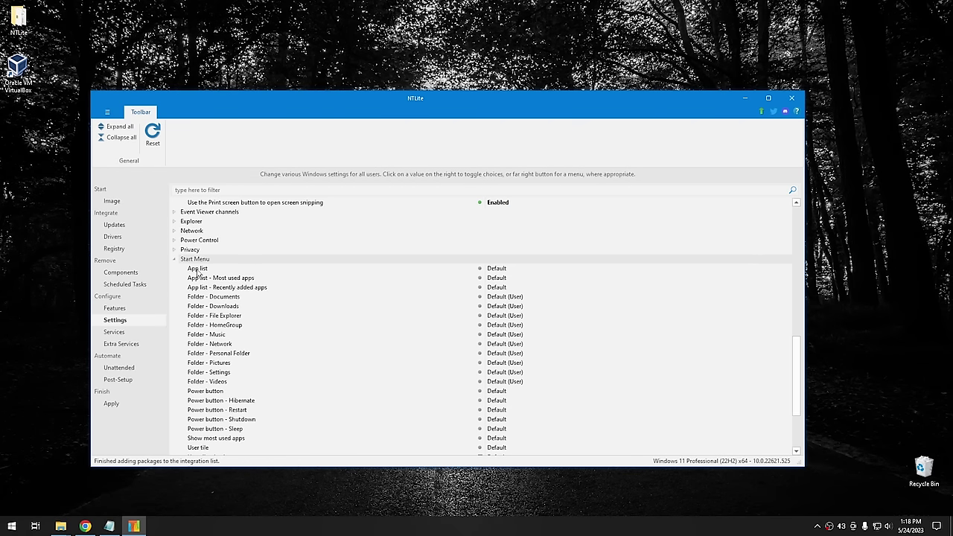
# Try Disabled (Policy) for Power button - Shutdown in the Start Menu settings and return it to Default
pyautogui.scroll(-2, 296, 323)
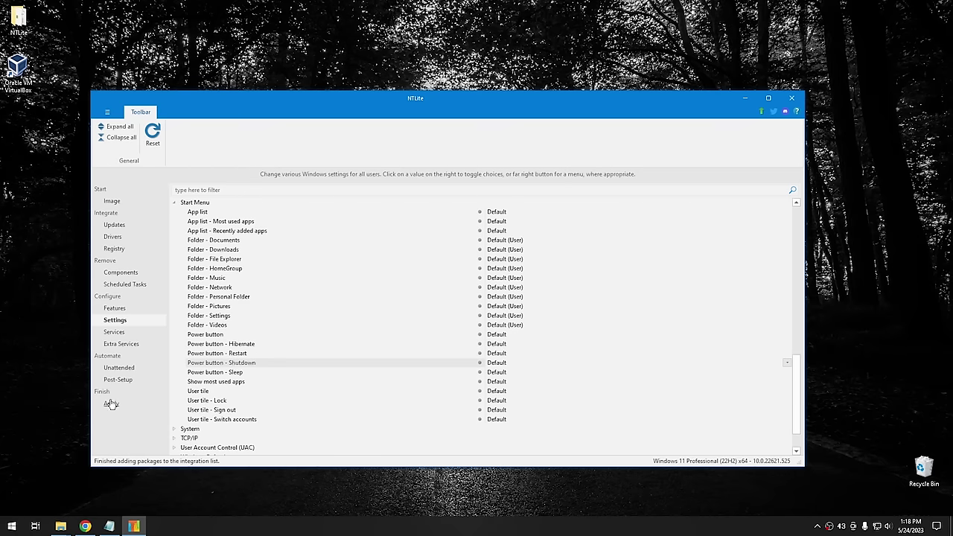
pyautogui.click(787, 364)
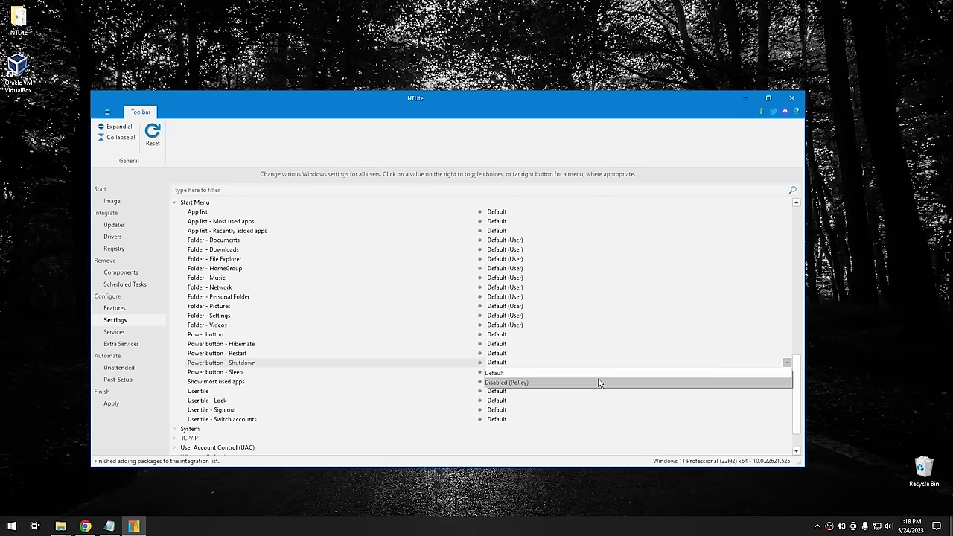
pyautogui.click(565, 386)
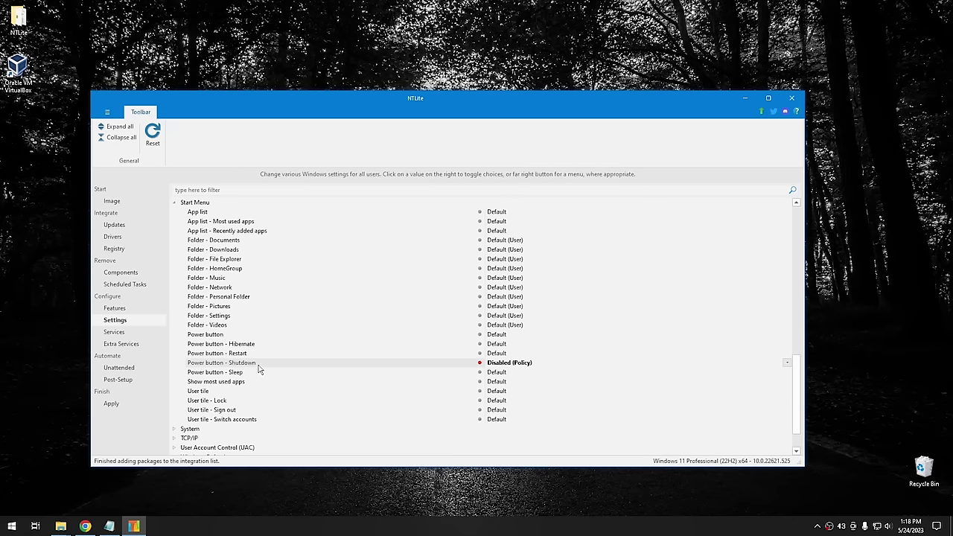
pyautogui.click(787, 365)
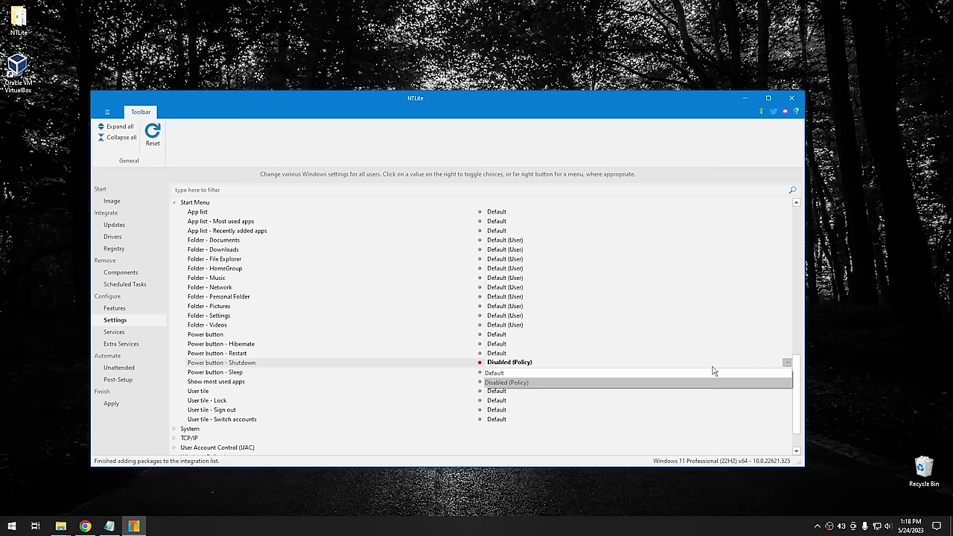
pyautogui.click(633, 372)
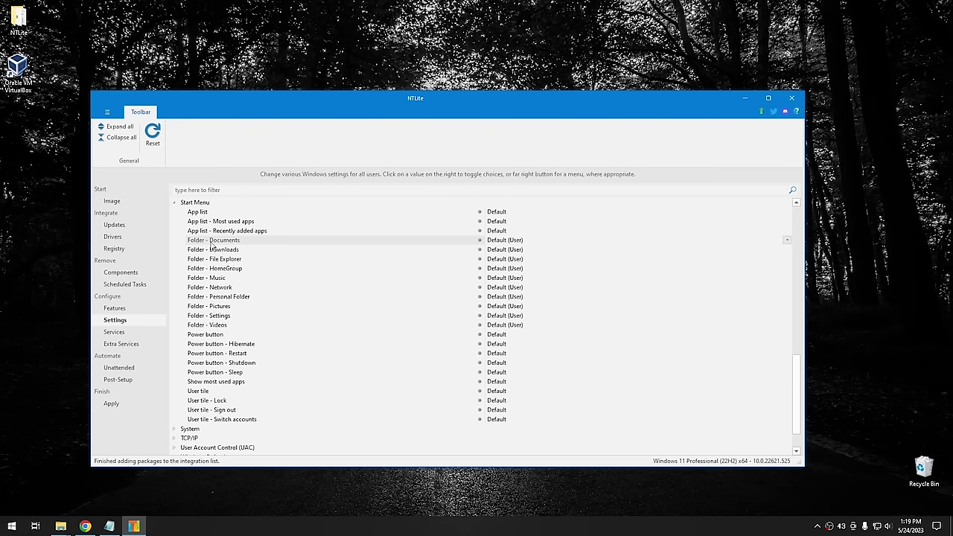
# Set Folder - File Explorer and Folder - Settings to Enabled (Policy) in the Start Menu settings
pyautogui.scroll(1, 225, 257)
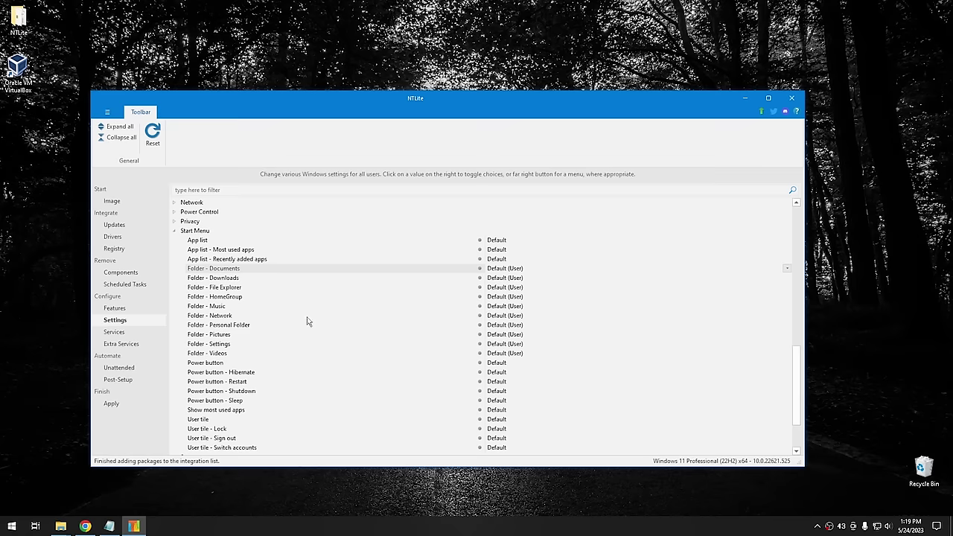
pyautogui.click(12, 527)
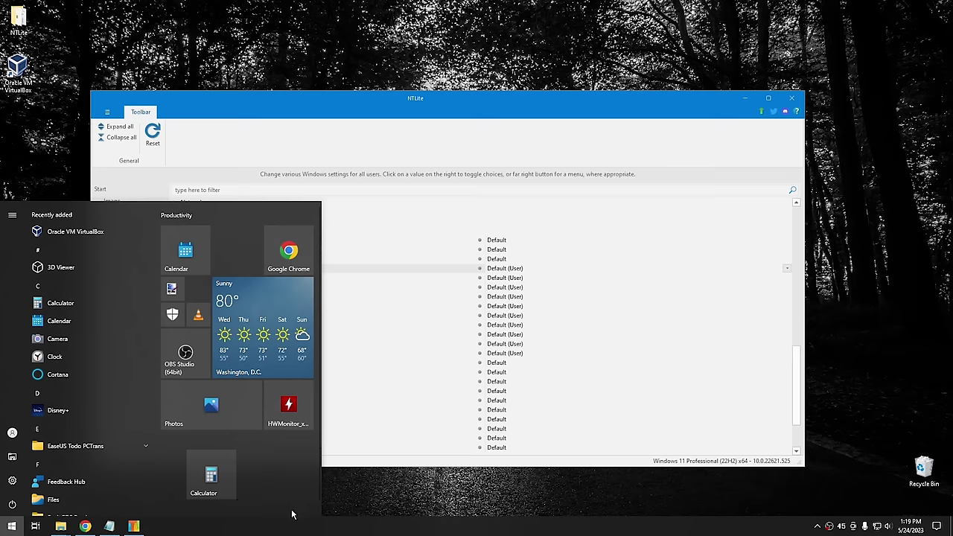
pyautogui.click(385, 466)
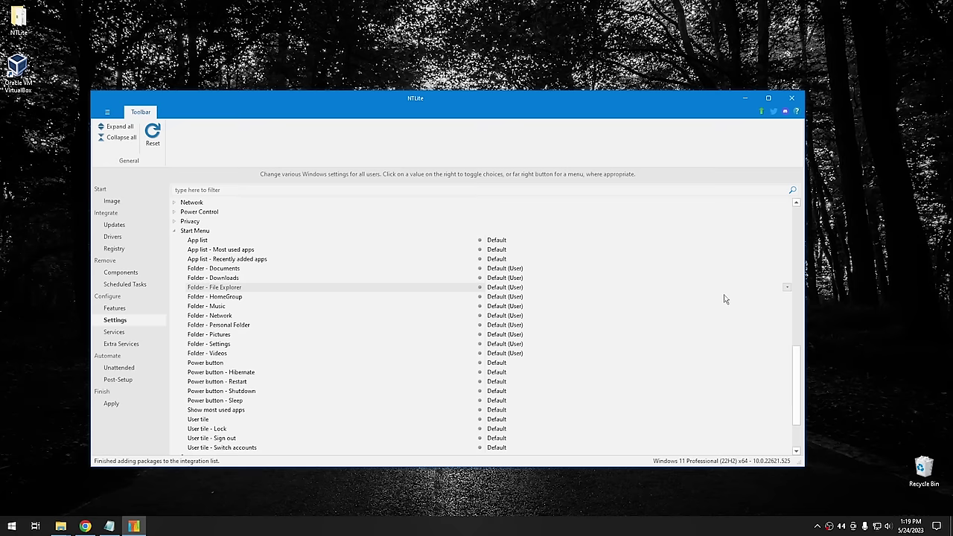
pyautogui.click(787, 288)
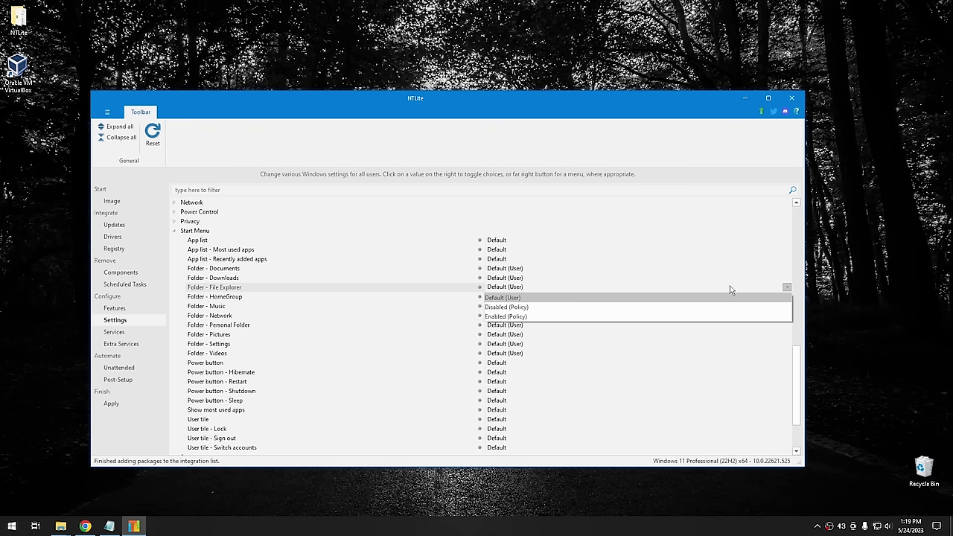
pyautogui.click(519, 319)
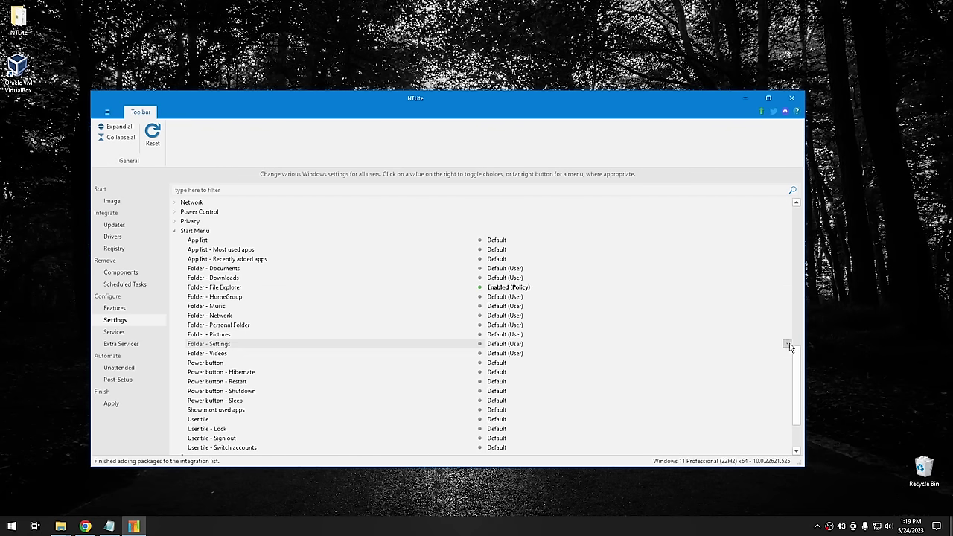
pyautogui.click(787, 344)
pyautogui.click(543, 374)
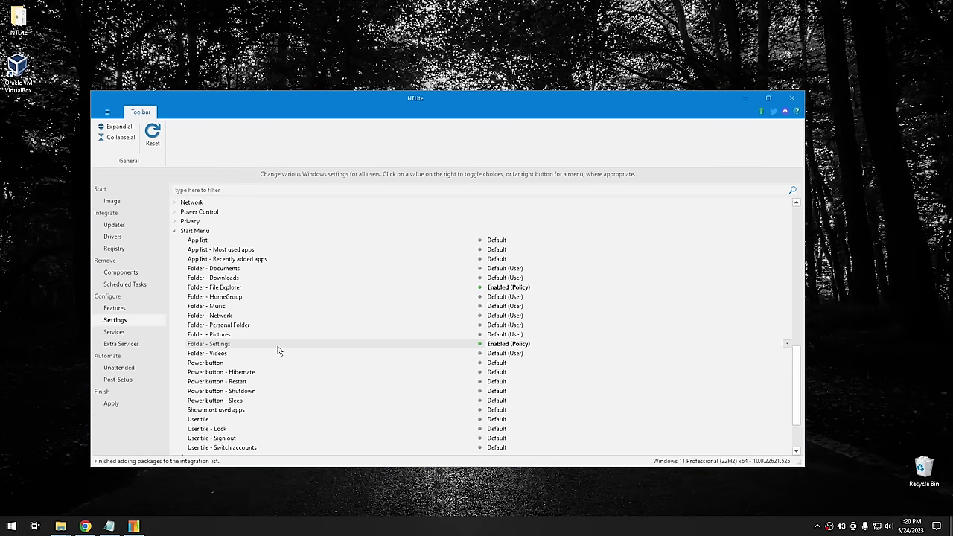
# Expand the Windows Update settings group
pyautogui.scroll(-1, 280, 351)
pyautogui.scroll(1, 281, 351)
pyautogui.scroll(-2, 281, 351)
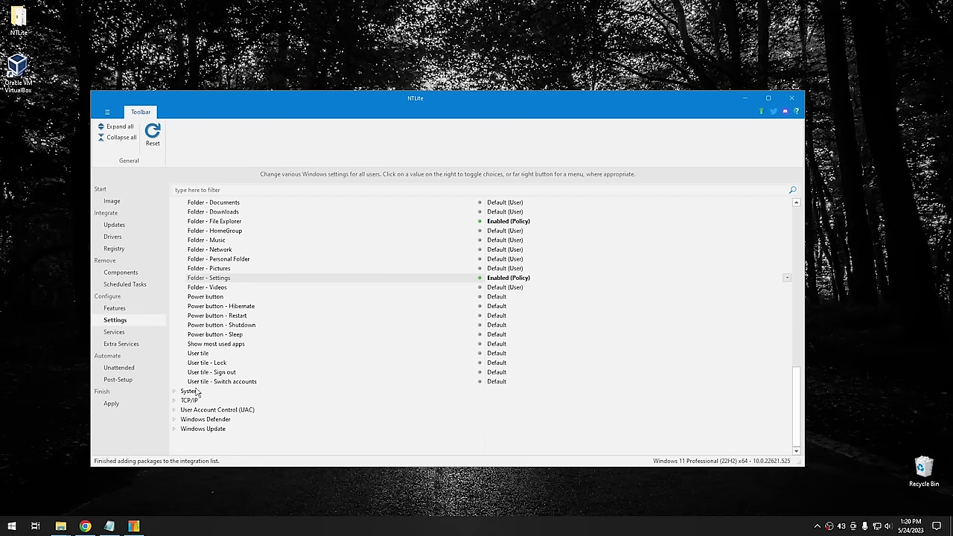
pyautogui.click(192, 401)
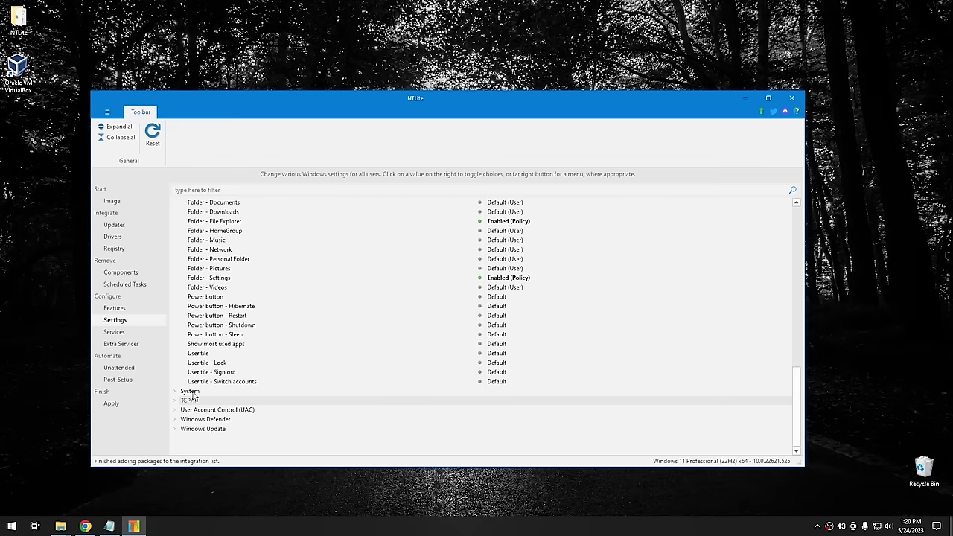
pyautogui.click(208, 421)
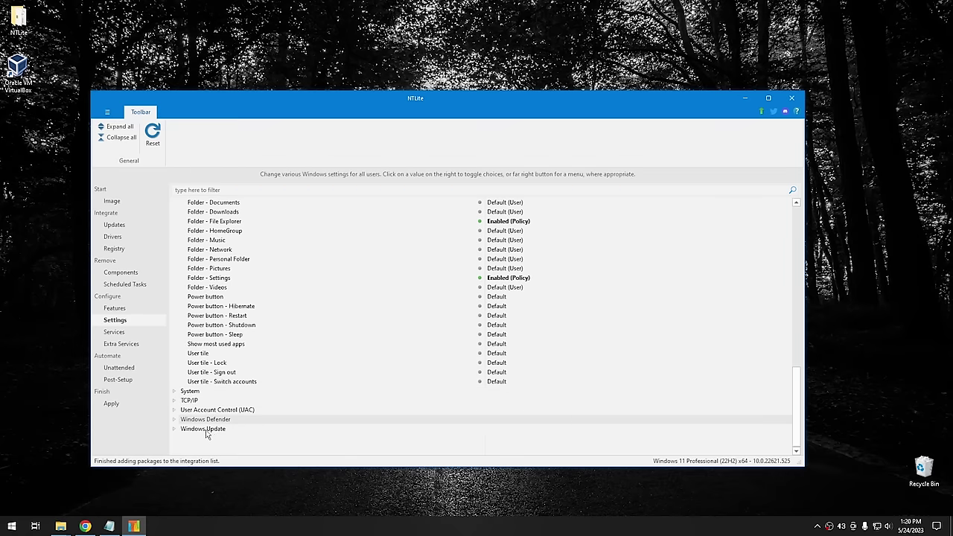
pyautogui.click(208, 432)
pyautogui.click(173, 429)
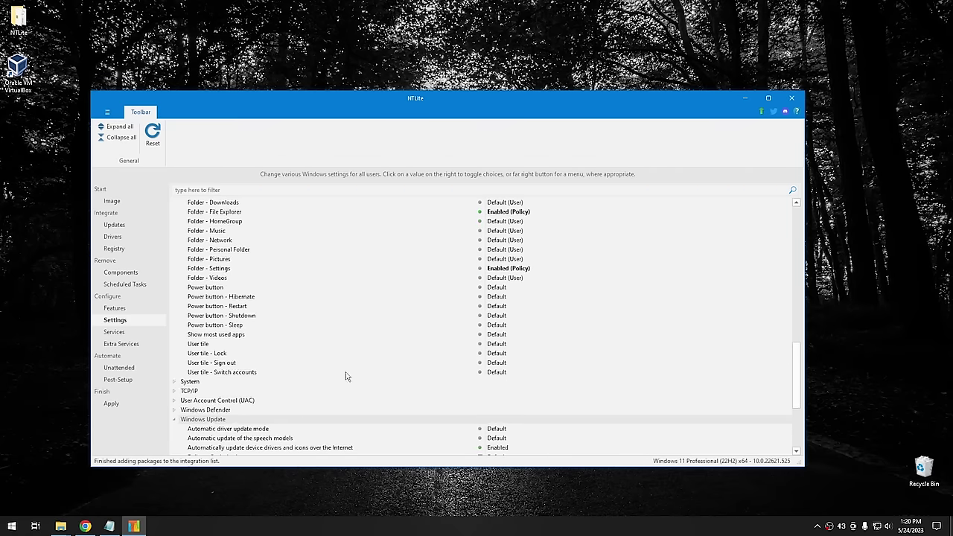
pyautogui.scroll(-3, 350, 376)
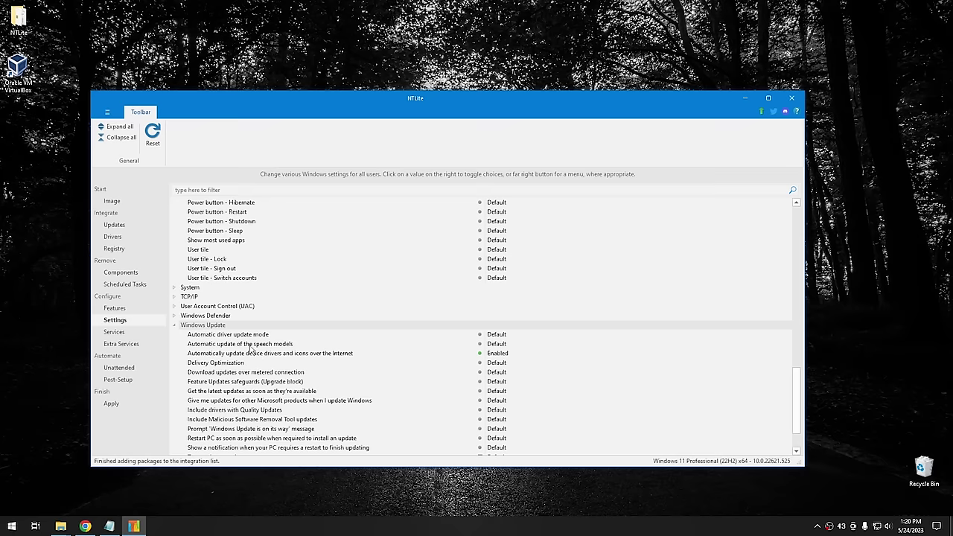
# Try Disabled for the Windows Update setting and return it to Default
pyautogui.scroll(-2, 250, 350)
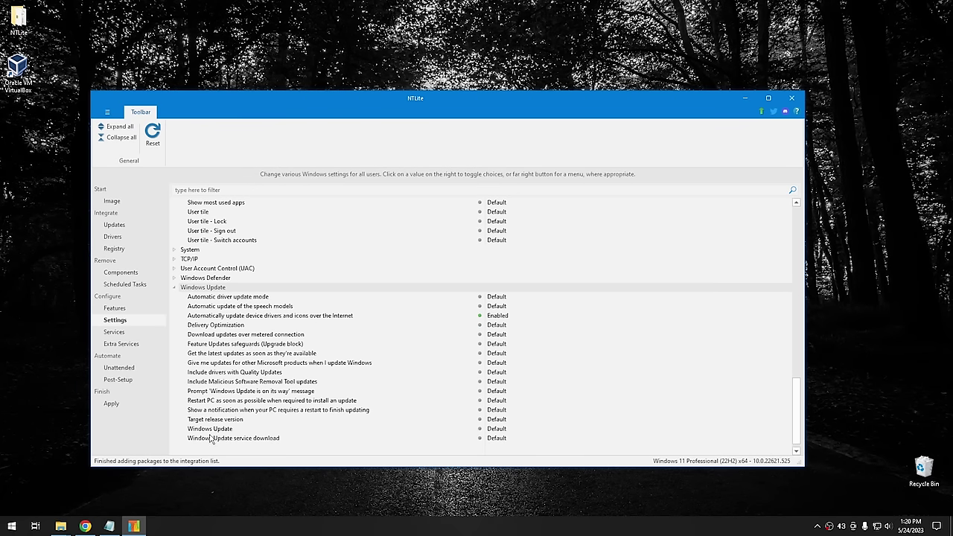
pyautogui.click(212, 430)
pyautogui.click(786, 430)
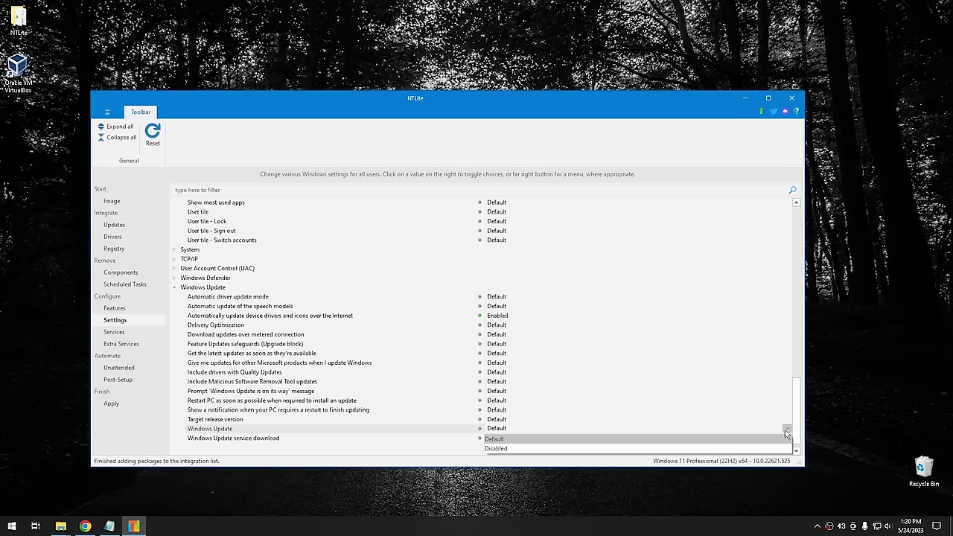
pyautogui.click(537, 447)
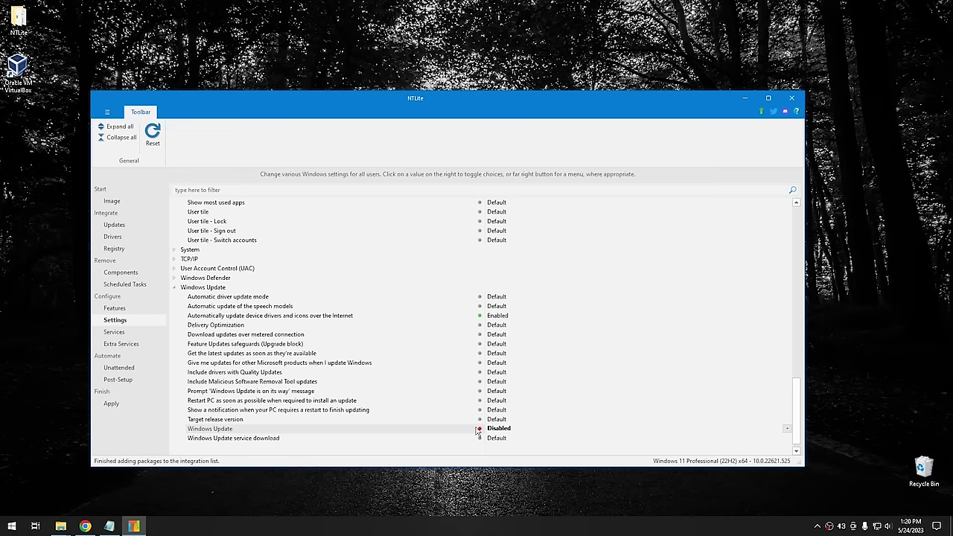
pyautogui.click(785, 432)
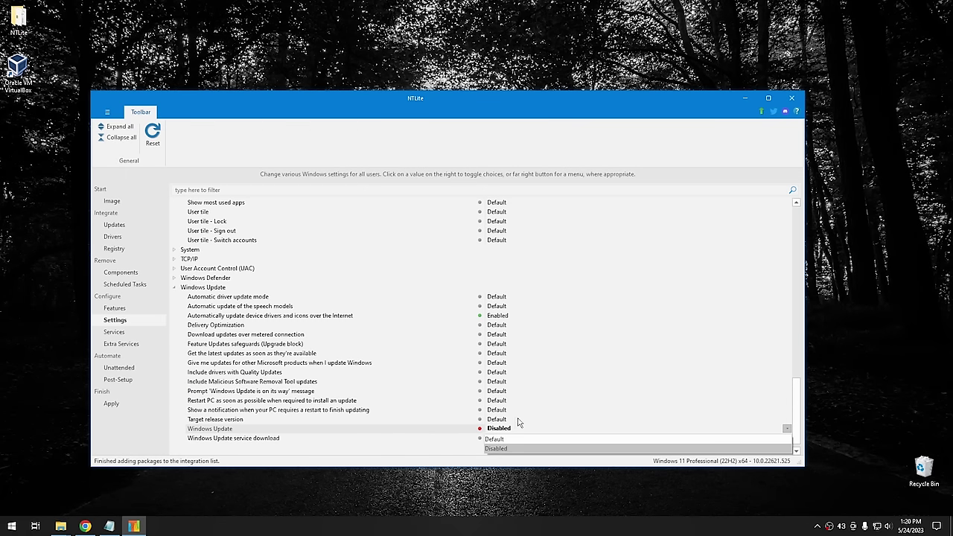
pyautogui.click(492, 439)
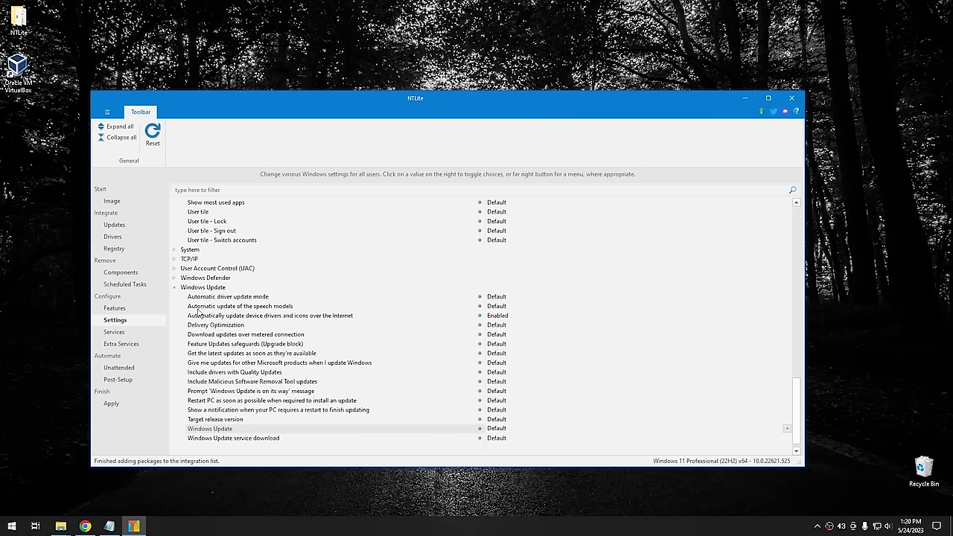
# Open the Services configuration page to view the service startup settings
pyautogui.click(114, 332)
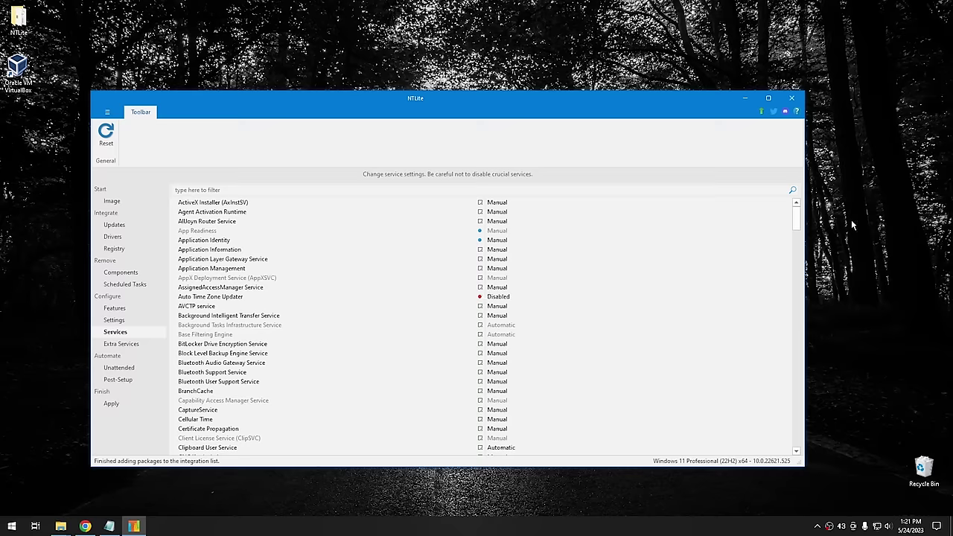
# Try Disabled as the startup type of the Windows Search service and return it to Automatic
pyautogui.moveTo(798, 220); pyautogui.dragTo(808, 424)
pyautogui.click(197, 364)
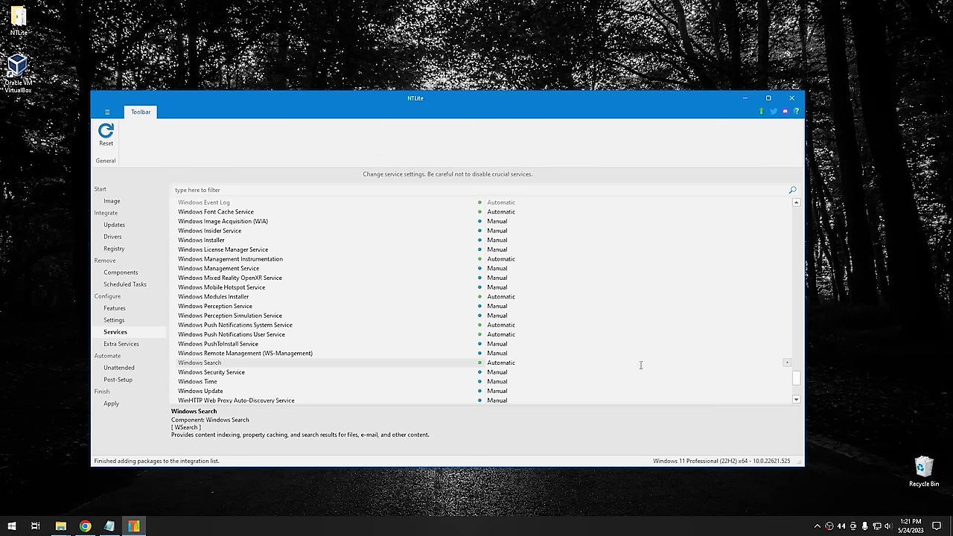
pyautogui.click(787, 363)
pyautogui.click(519, 414)
pyautogui.click(790, 365)
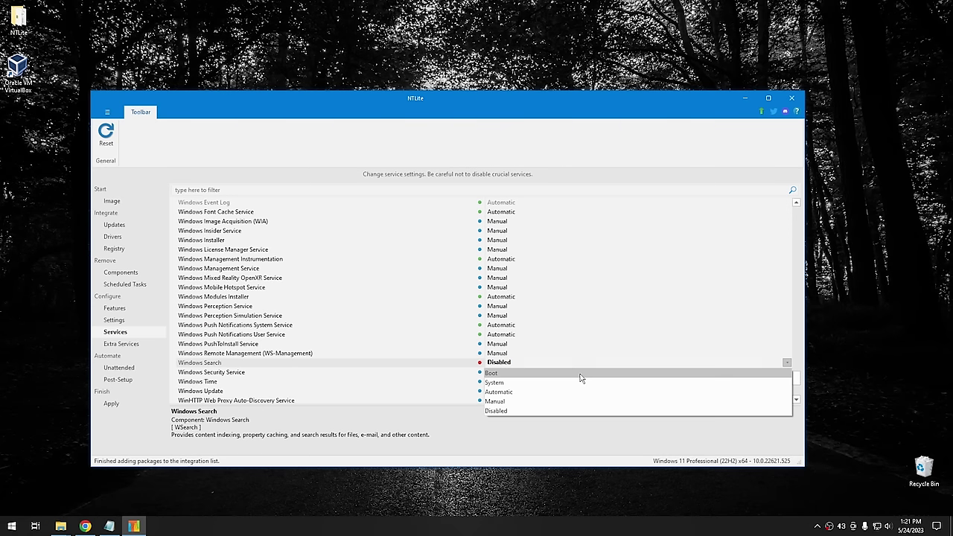
pyautogui.click(519, 392)
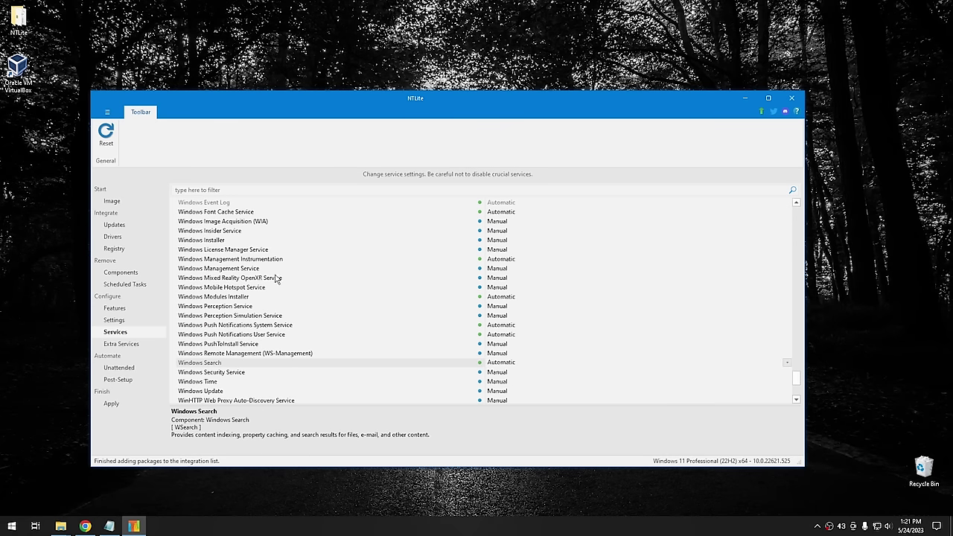
# Open the Extra Services configuration page and review the list of boot-critical and driver services, including the AppID Driver
pyautogui.click(125, 344)
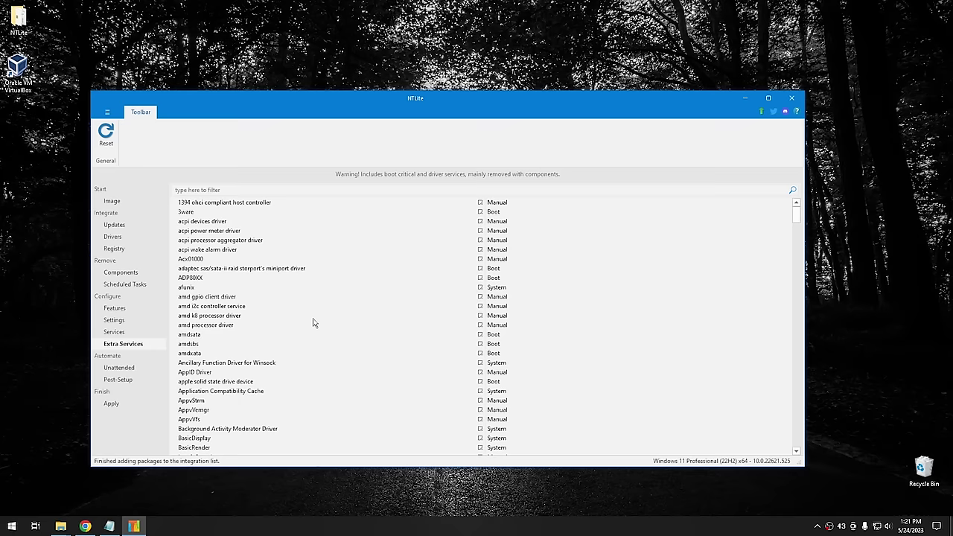
pyautogui.click(196, 374)
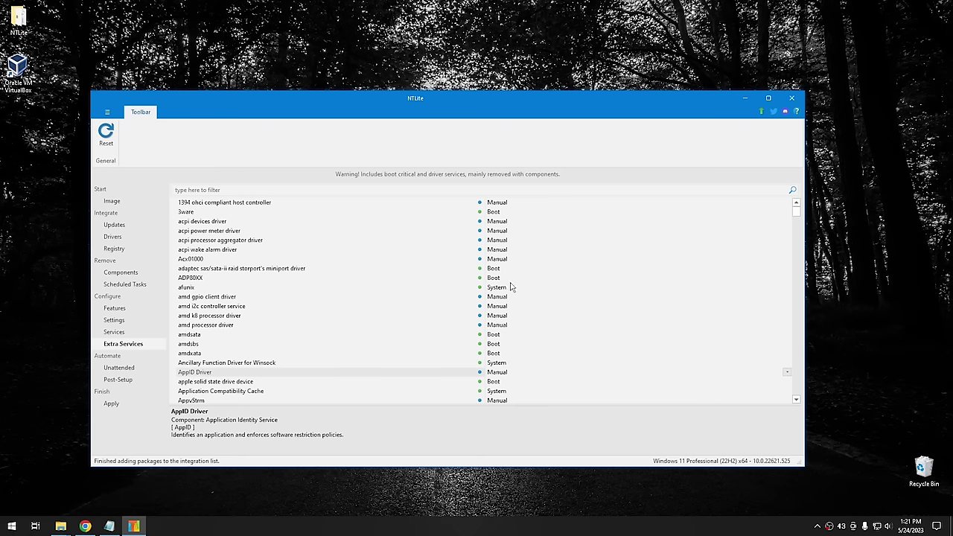
pyautogui.scroll(-4, 434, 319)
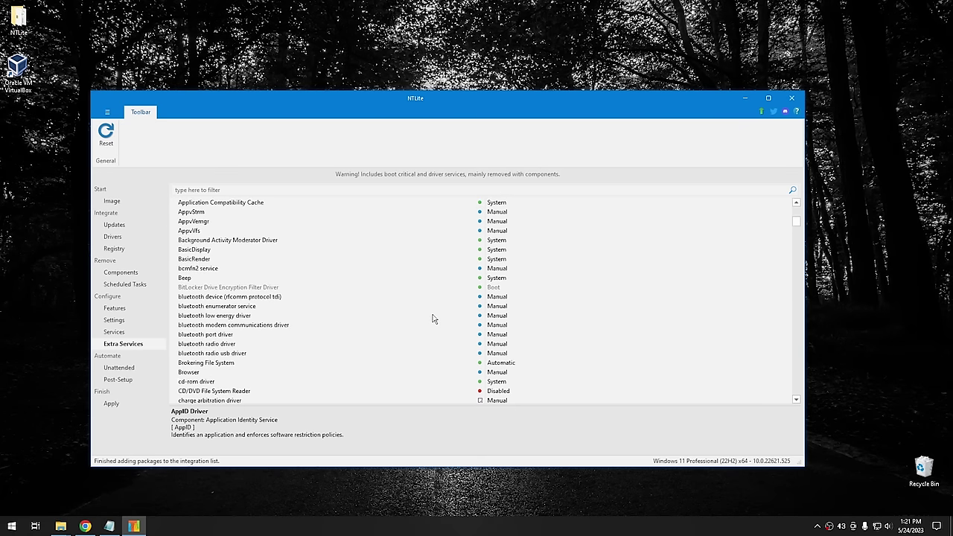
pyautogui.scroll(-9, 361, 321)
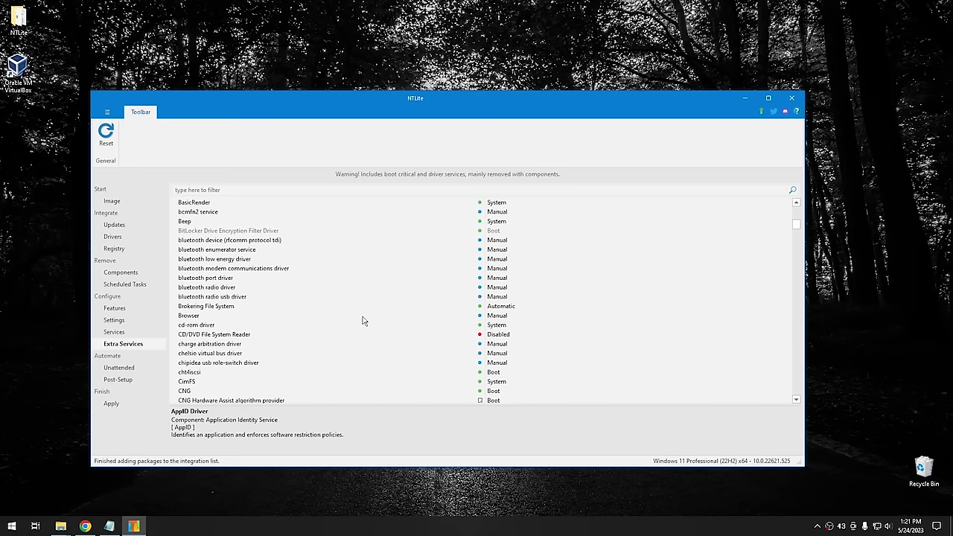
pyautogui.scroll(-6, 363, 321)
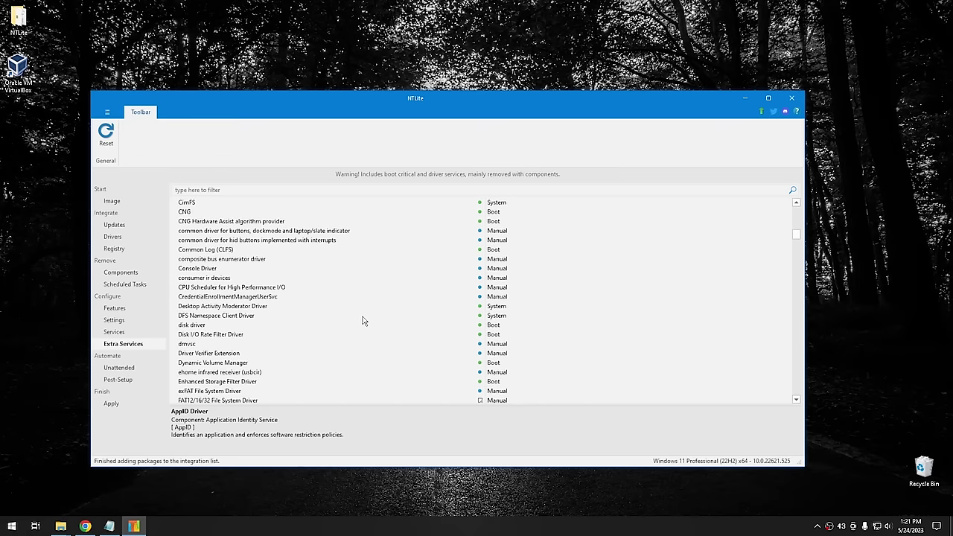
pyautogui.scroll(-7, 363, 321)
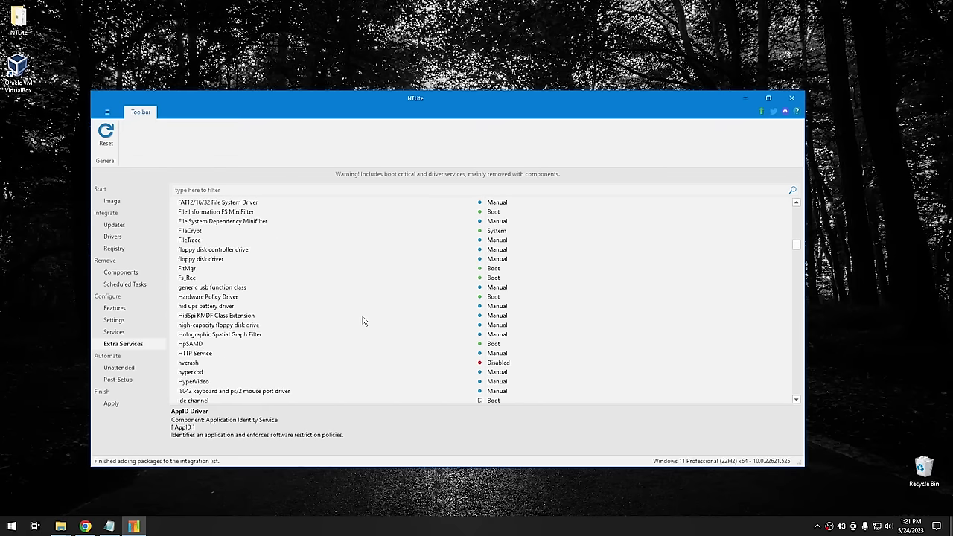
pyautogui.scroll(-2, 363, 321)
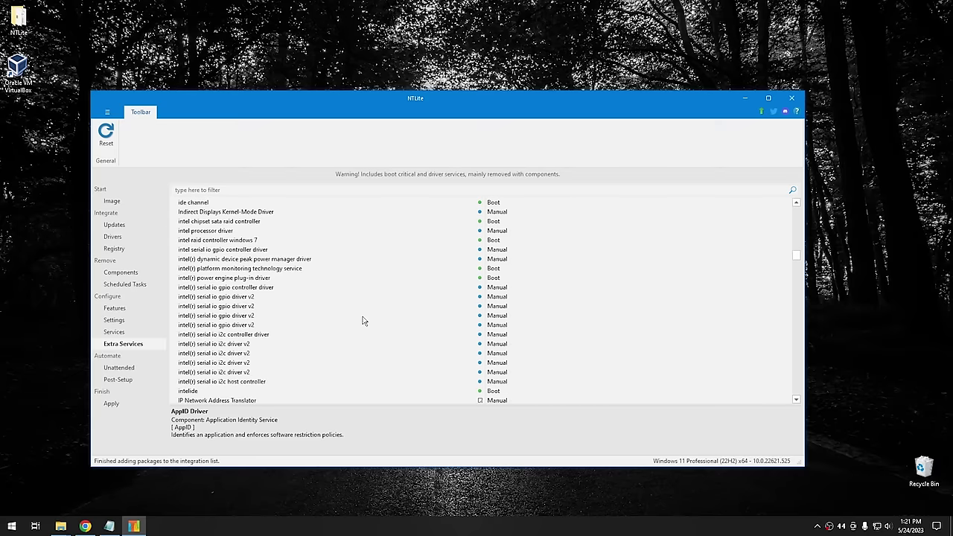
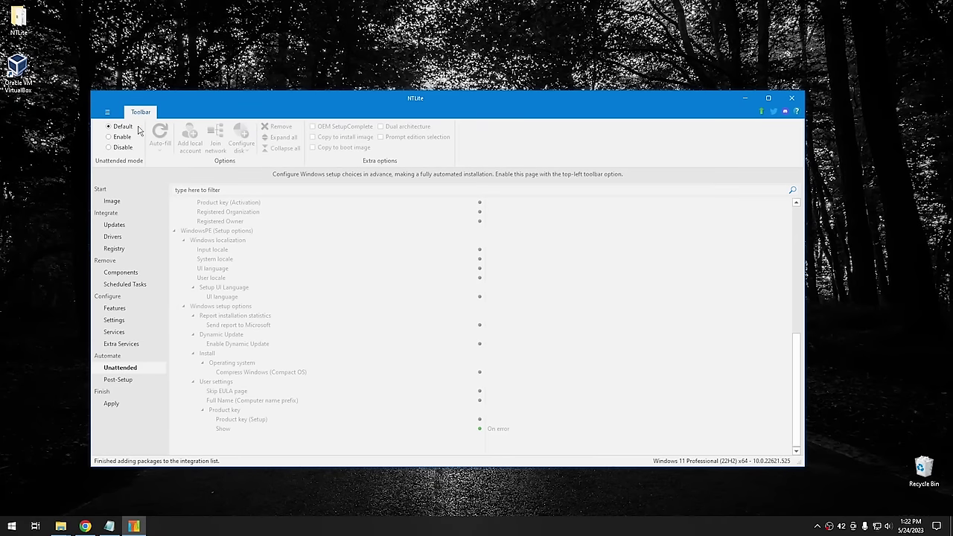
# Enable unattended mode and start adding a local account in the Administrators group with auto-logon turned on
pyautogui.click(114, 138)
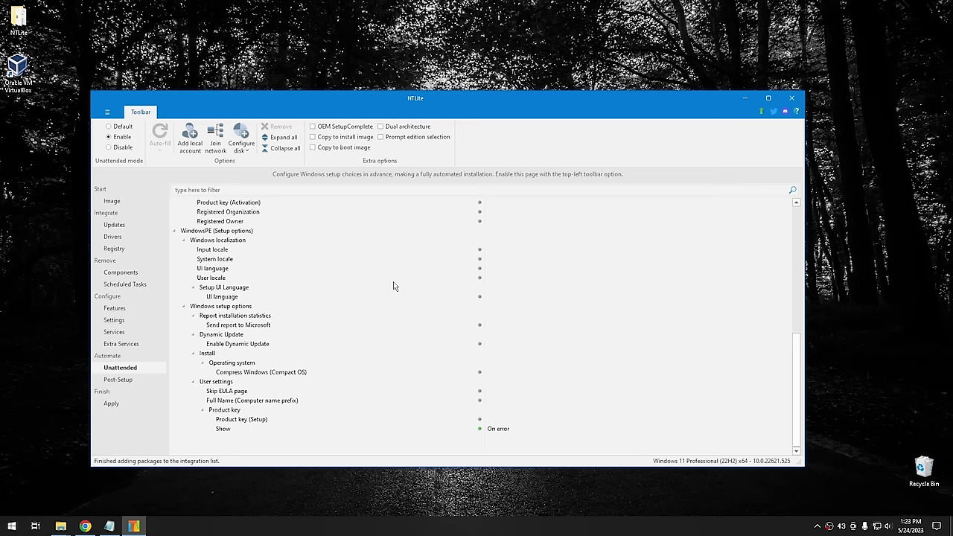
pyautogui.scroll(10, 394, 287)
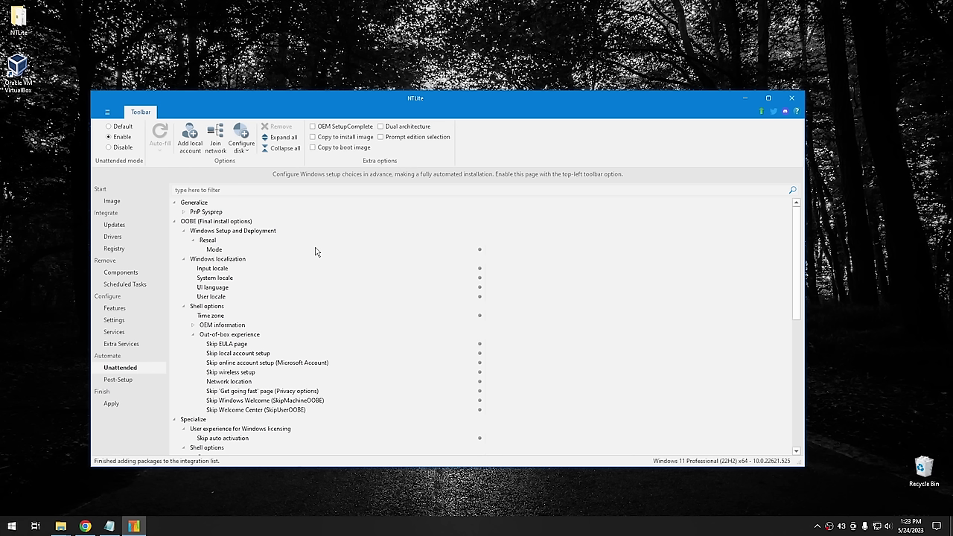
pyautogui.click(192, 137)
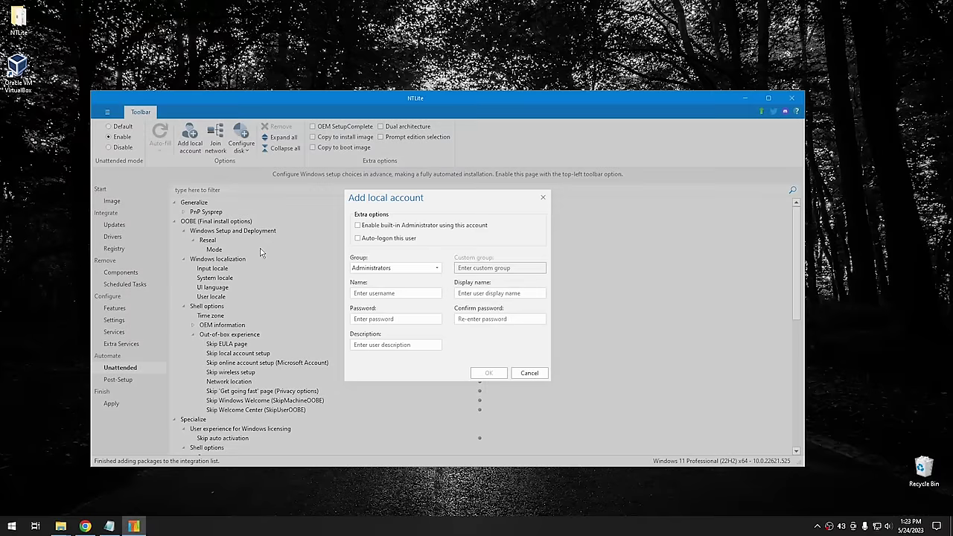
pyautogui.click(380, 225)
pyautogui.click(387, 270)
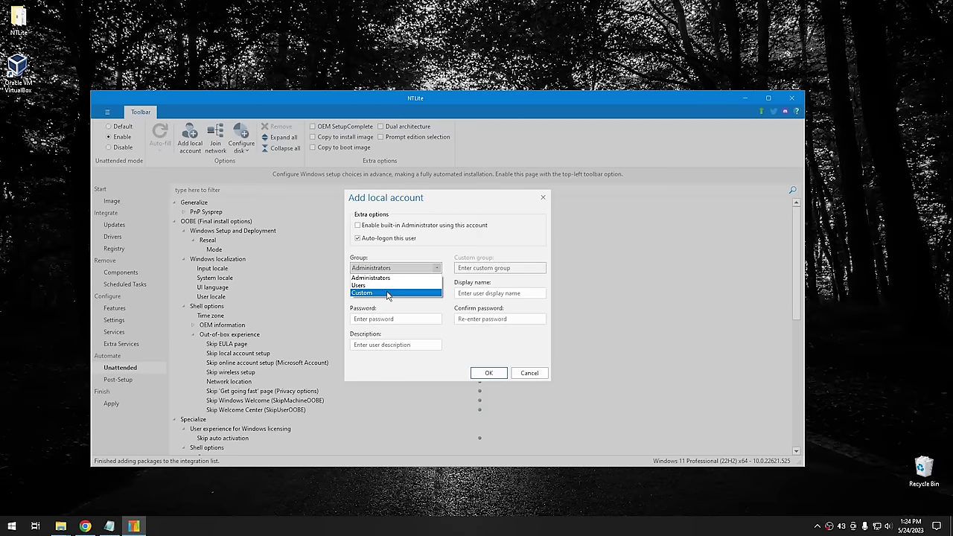
pyautogui.click(393, 278)
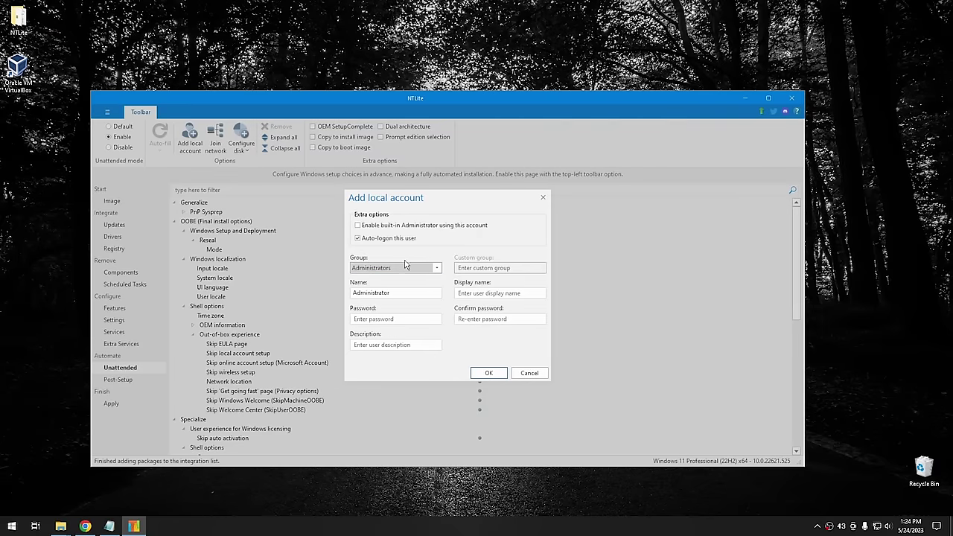
# Enter the account's username and display name, leave the password and description blank, and add the local account
pyautogui.click(410, 292)
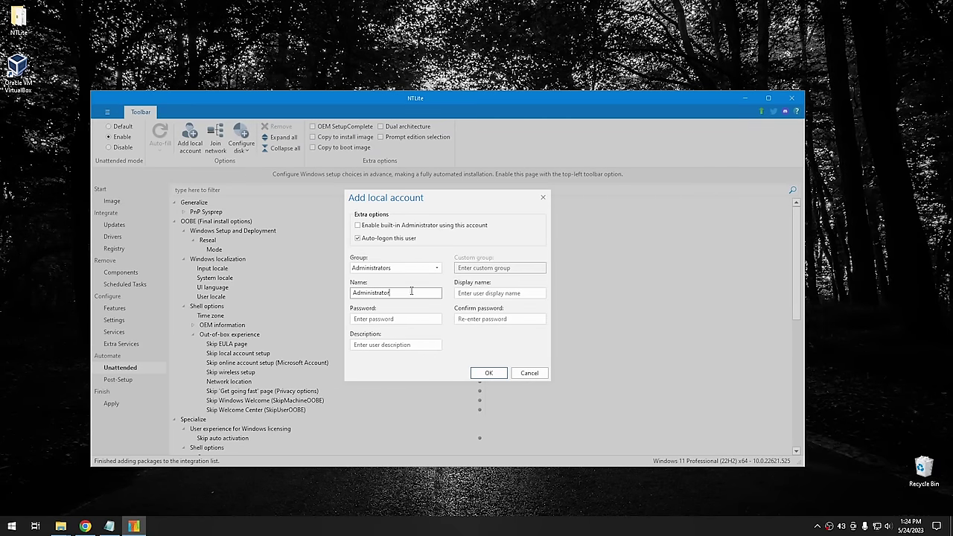
pyautogui.moveTo(407, 292); pyautogui.dragTo(317, 290)
pyautogui.write('Rich')
pyautogui.click(373, 319)
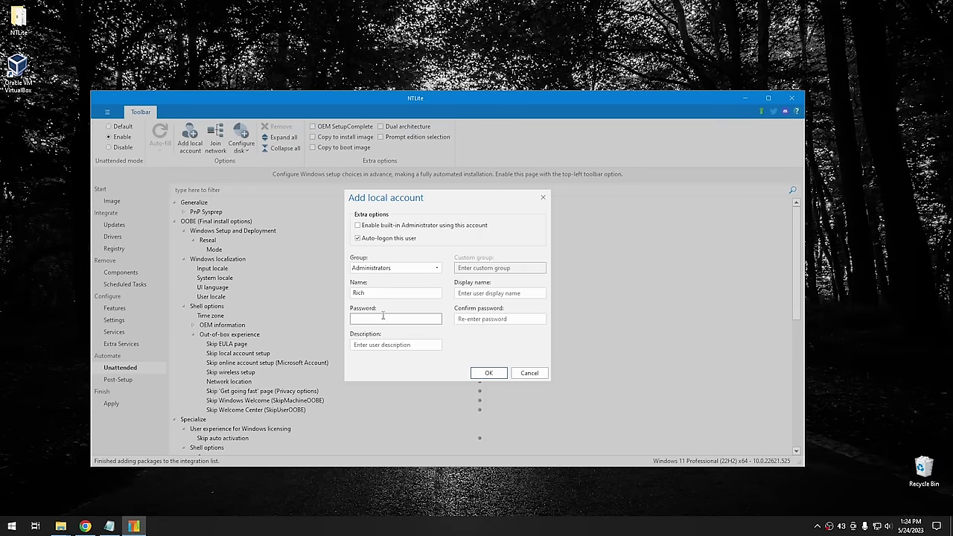
pyautogui.click(478, 294)
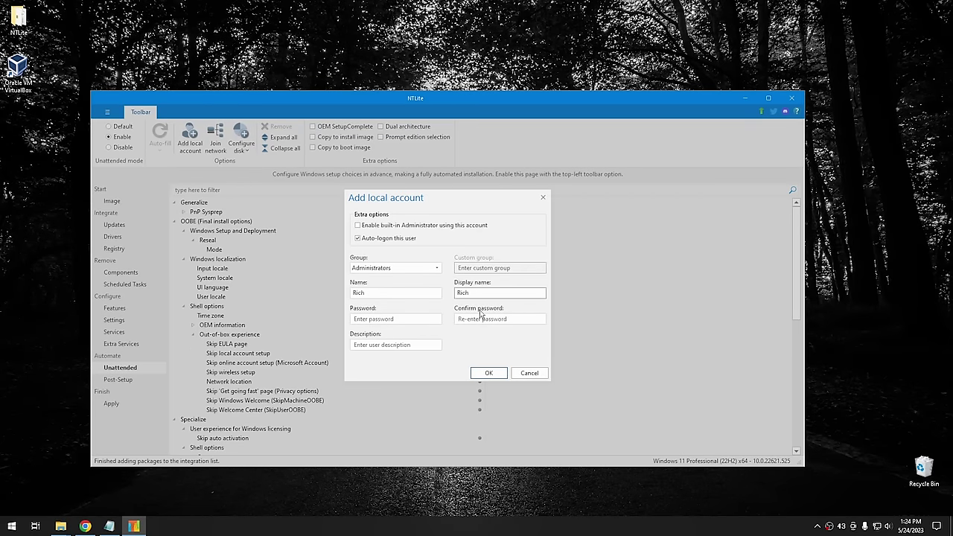
pyautogui.click(482, 319)
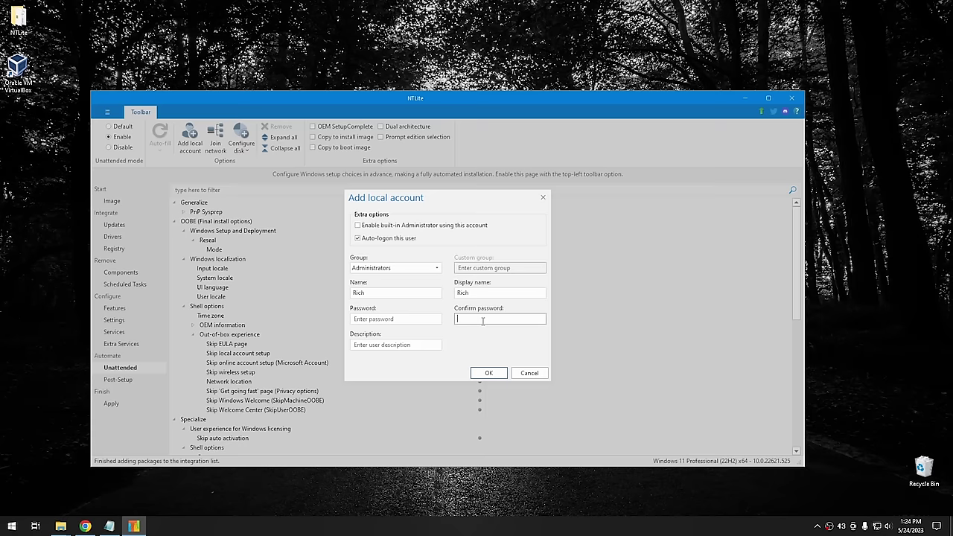
pyautogui.click(375, 344)
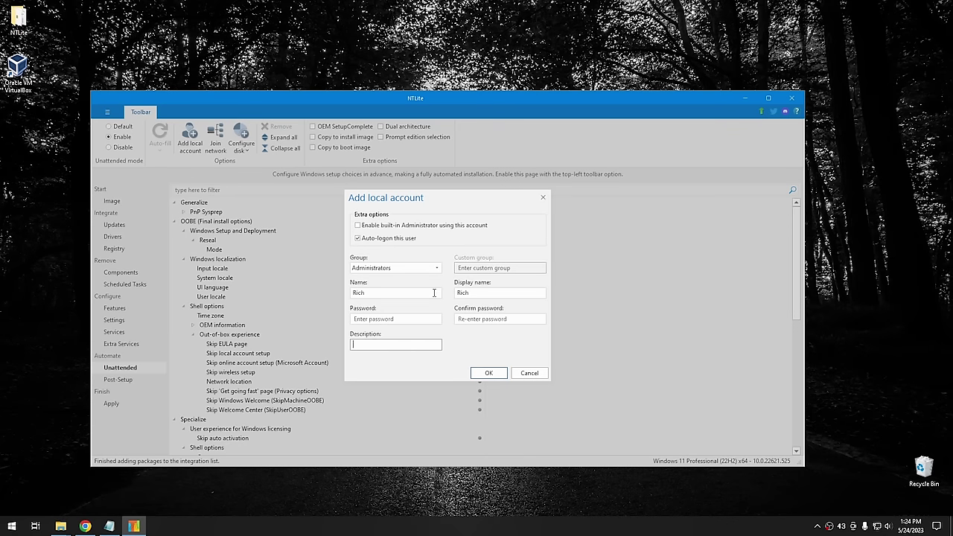
pyautogui.click(489, 373)
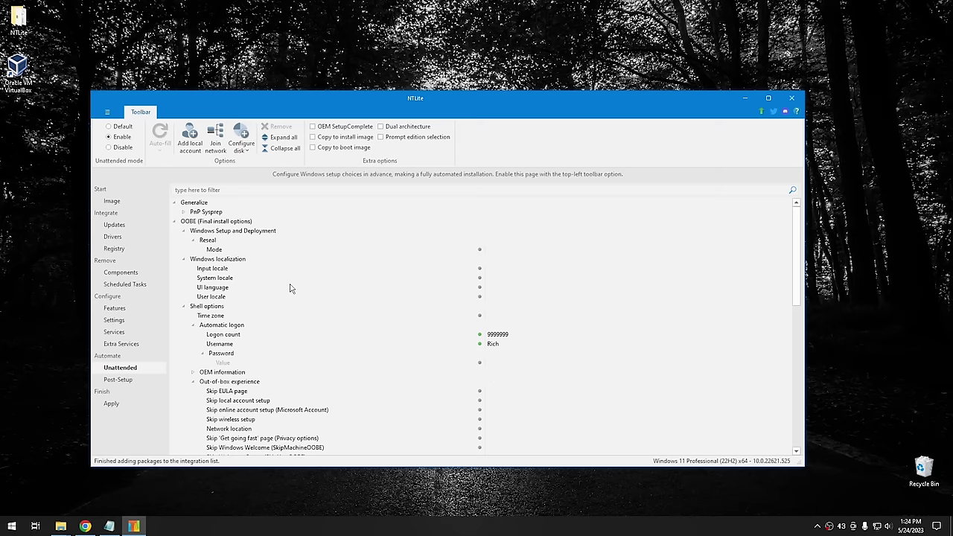
# Set Skip EULA page, Skip online account setup (Microsoft Account) and Skip wireless setup to true in the out-of-box experience options
pyautogui.scroll(-2, 312, 306)
pyautogui.scroll(-1, 312, 307)
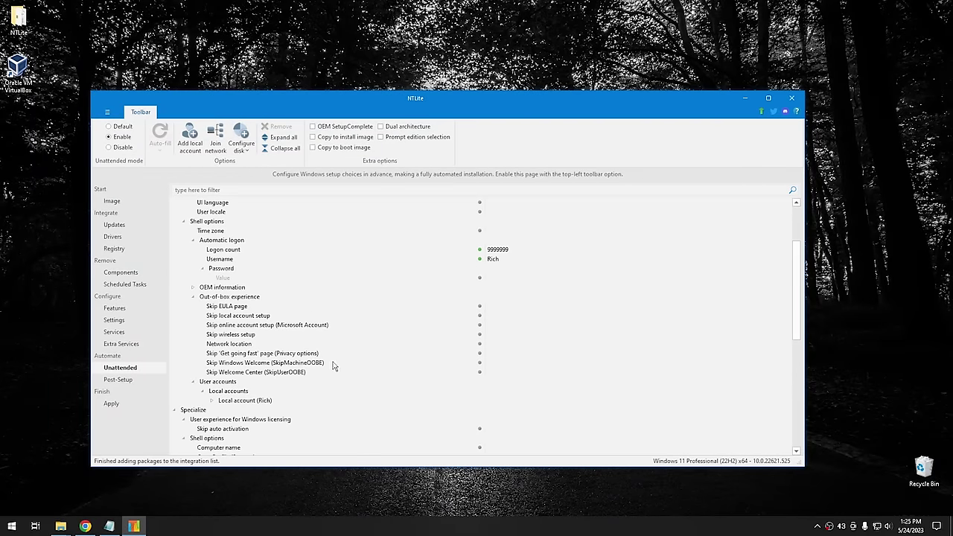
pyautogui.click(223, 308)
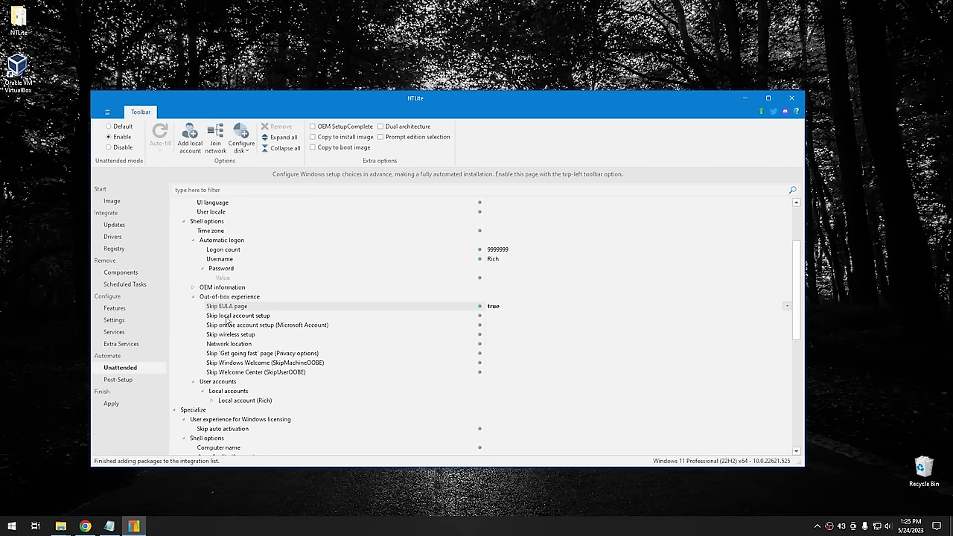
pyautogui.click(233, 325)
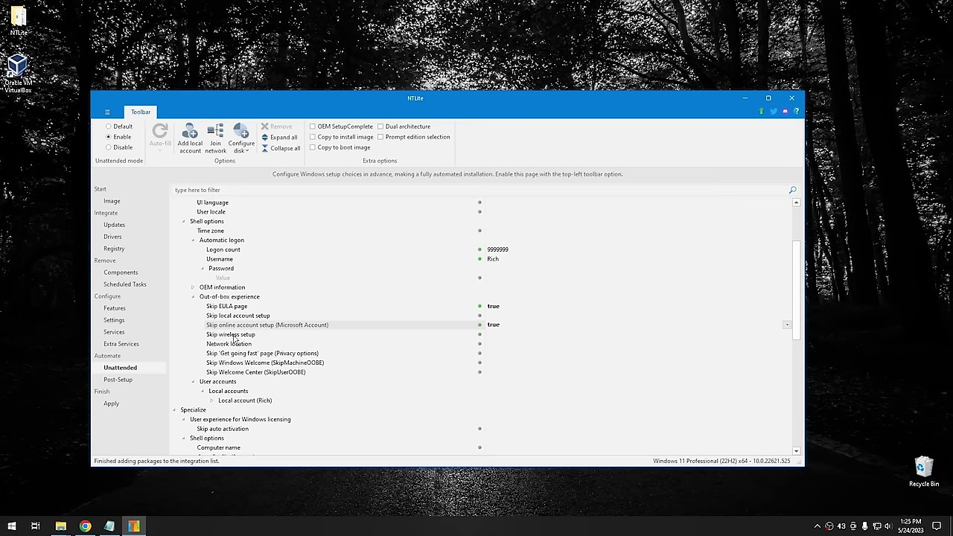
pyautogui.doubleClick(233, 335)
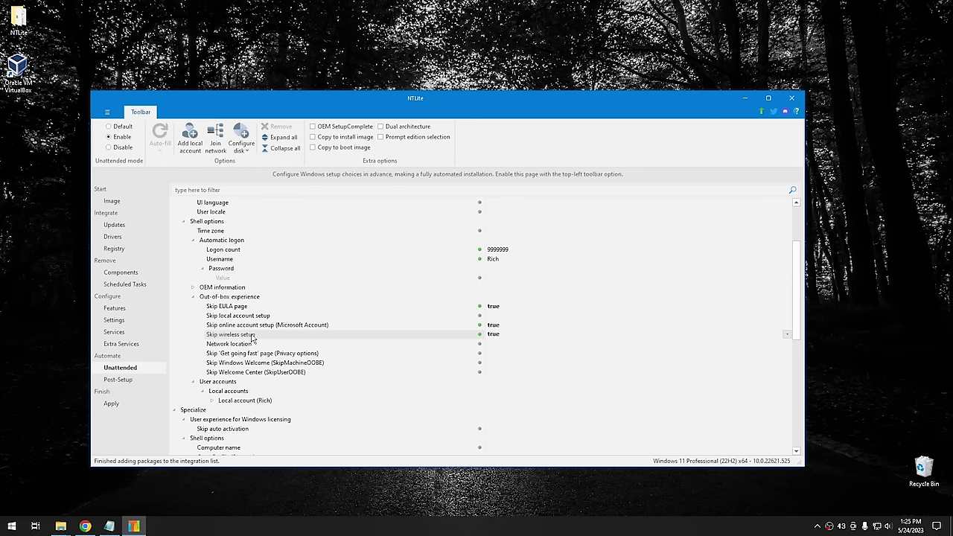
# Try the values of the Network location option, such as Home, and return it to unset
pyautogui.click(235, 345)
pyautogui.doubleClick(234, 347)
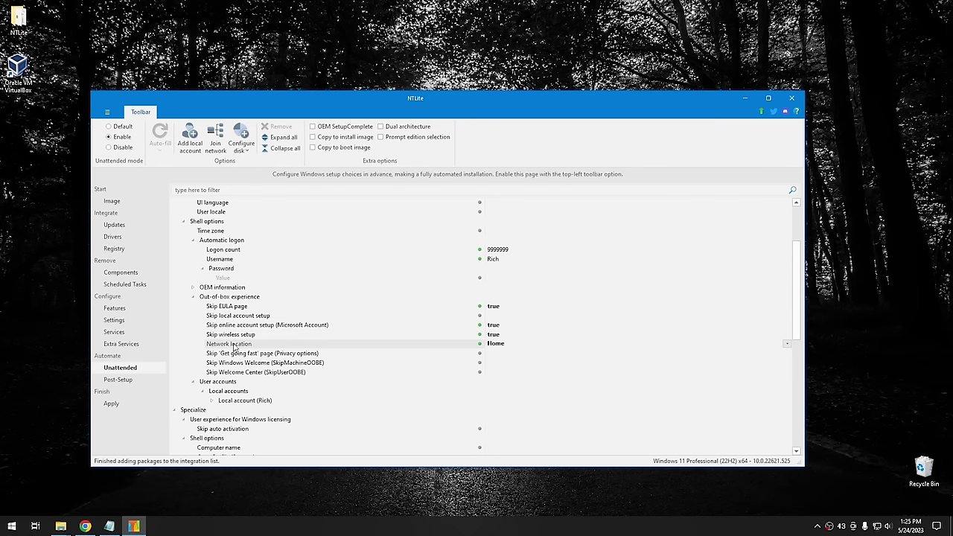
pyautogui.doubleClick(233, 345)
pyautogui.doubleClick(233, 344)
pyautogui.doubleClick(233, 344)
pyautogui.doubleClick(233, 345)
pyautogui.doubleClick(235, 346)
pyautogui.doubleClick(224, 346)
pyautogui.doubleClick(223, 346)
pyautogui.doubleClick(223, 346)
pyautogui.doubleClick(223, 345)
# Read the descriptions of the Skip 'Get going fast' page and Skip Windows Welcome (SkipMachineOOBE) options
pyautogui.click(231, 356)
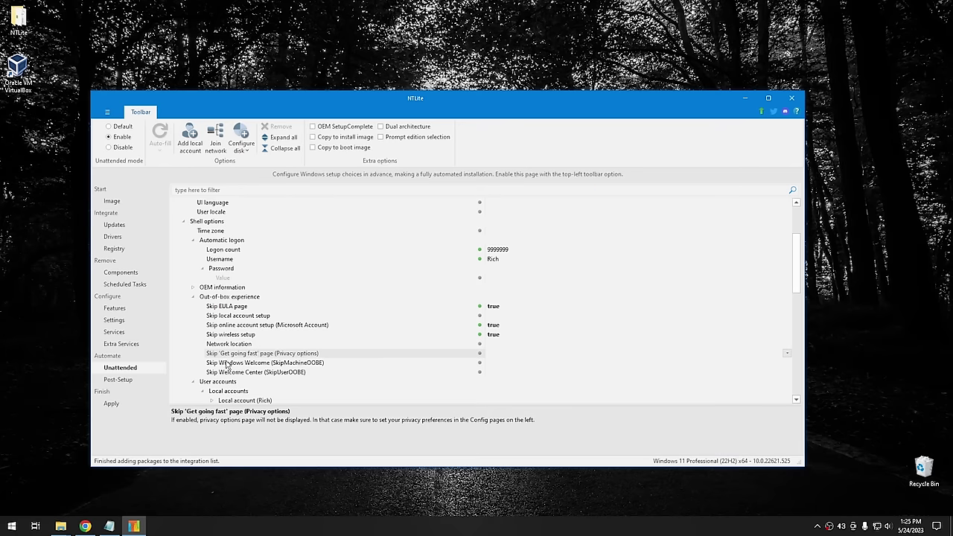
pyautogui.click(227, 365)
pyautogui.scroll(-1, 301, 356)
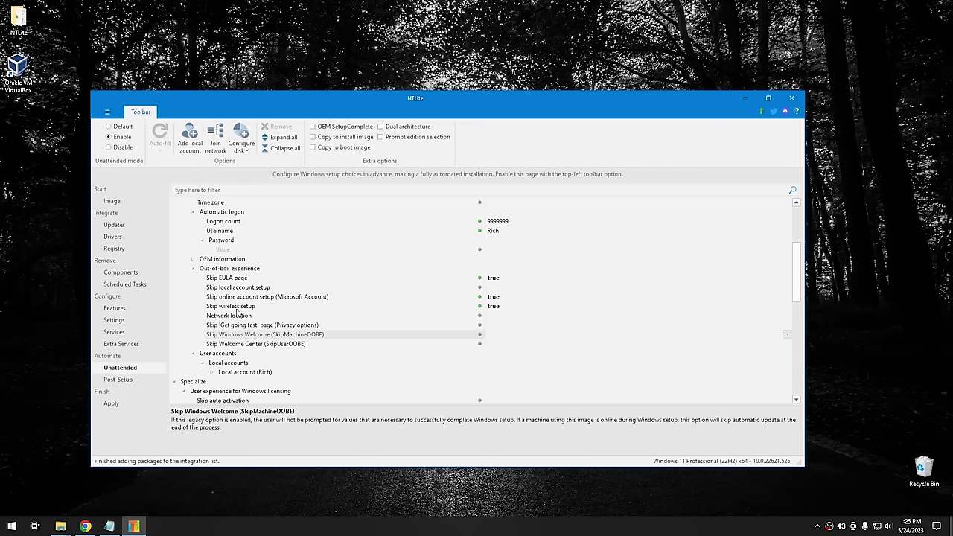
# Expand the OEM information group, inspect its Manufacturer and Logo entries, and collapse the group
pyautogui.click(210, 260)
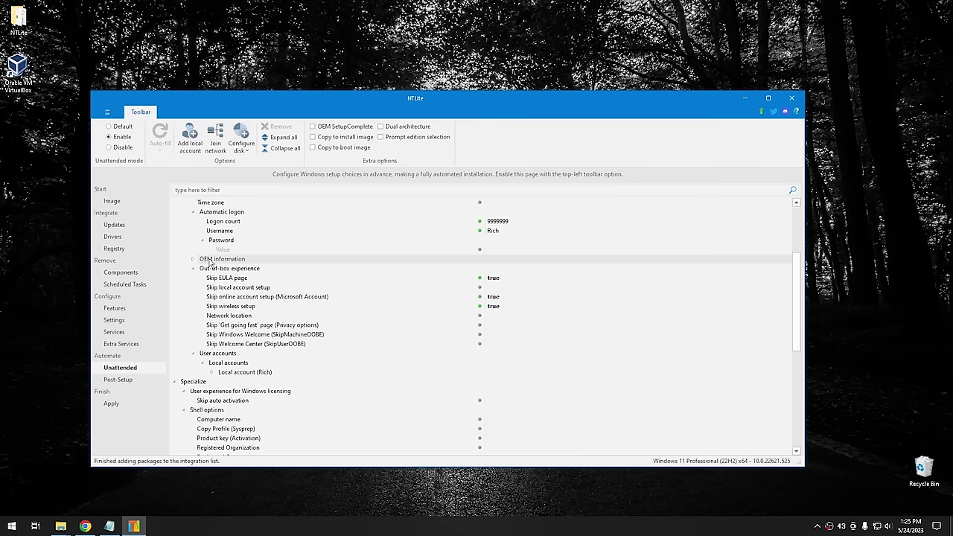
pyautogui.click(193, 259)
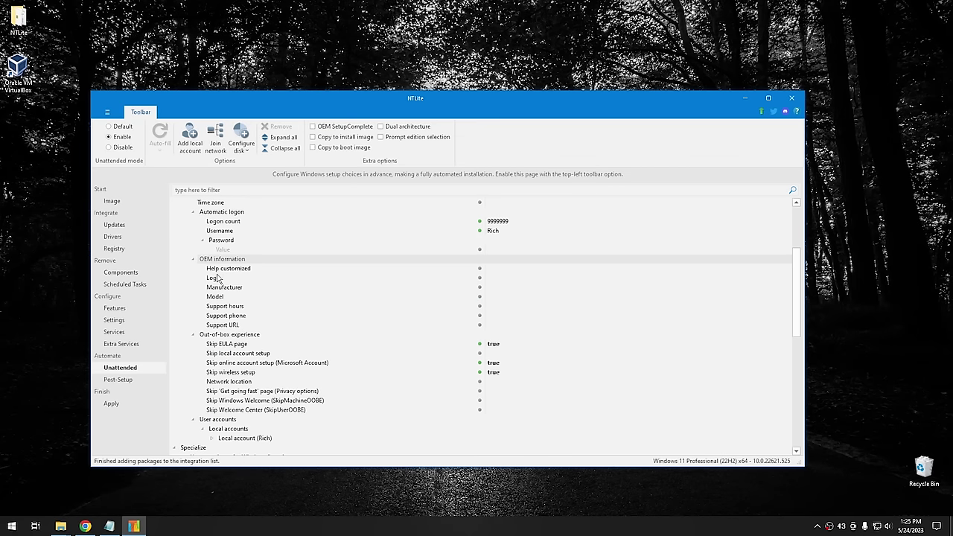
pyautogui.click(216, 287)
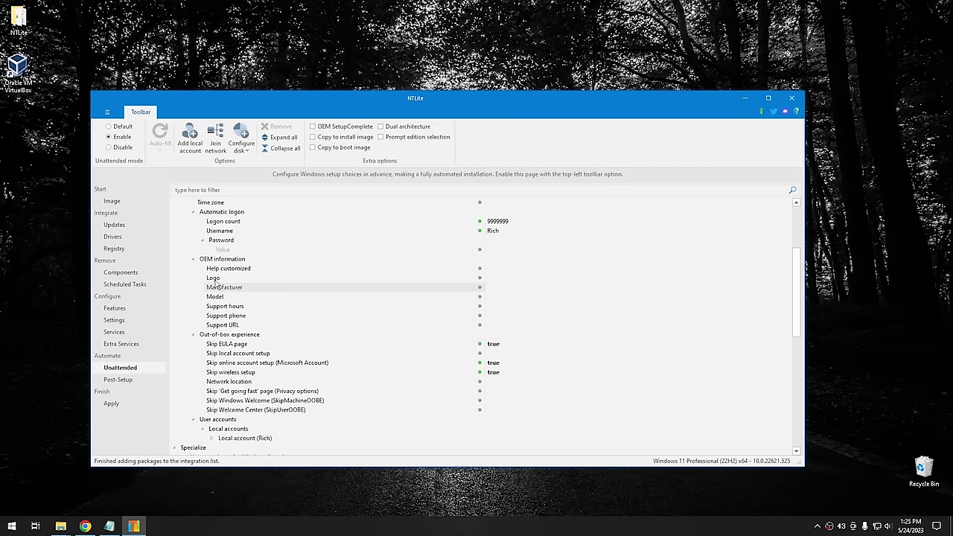
pyautogui.click(216, 279)
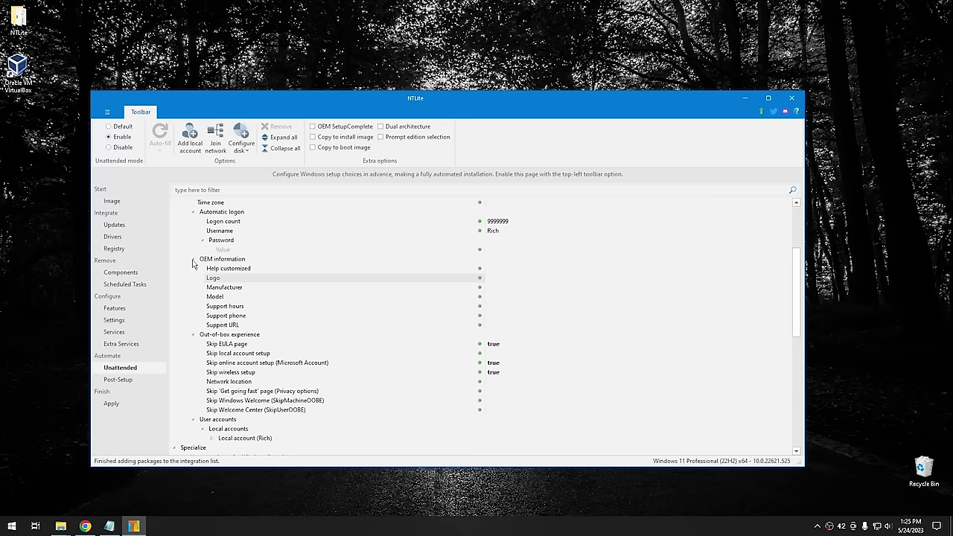
pyautogui.click(193, 259)
# Read the description of the Computer name setting under the Specialize shell options
pyautogui.scroll(-5, 309, 365)
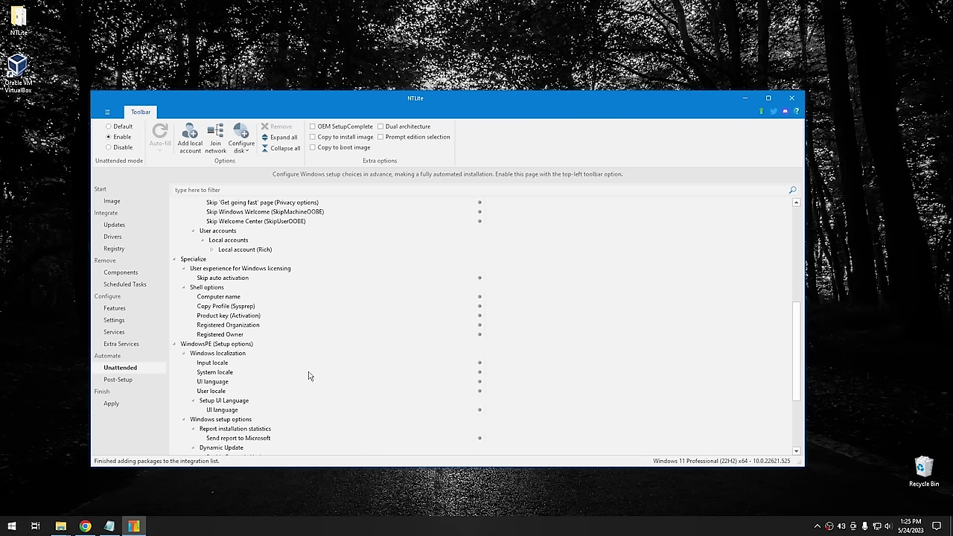
pyautogui.click(220, 297)
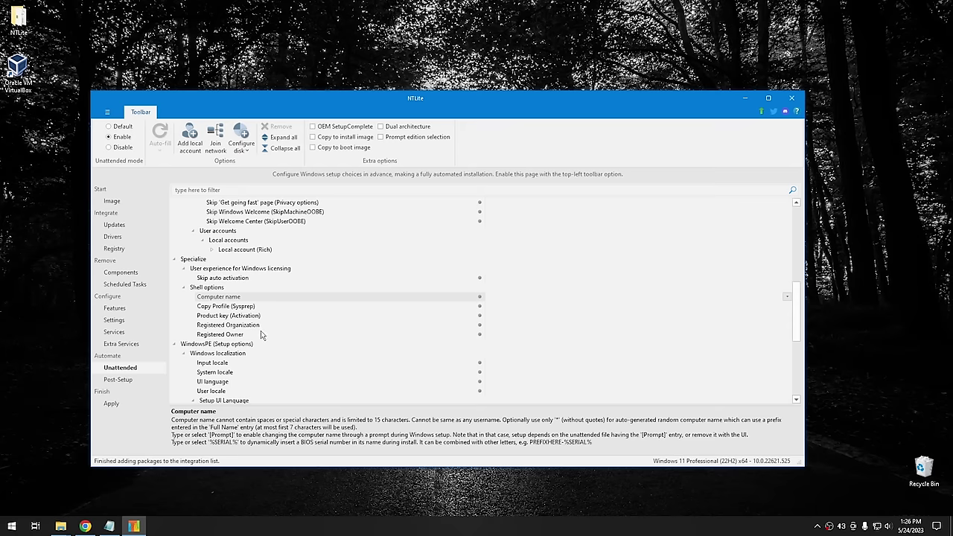
# Review the remaining Specialize and WindowsPE options of the unattended setup, and open the Post-Setup page
pyautogui.scroll(-4, 262, 336)
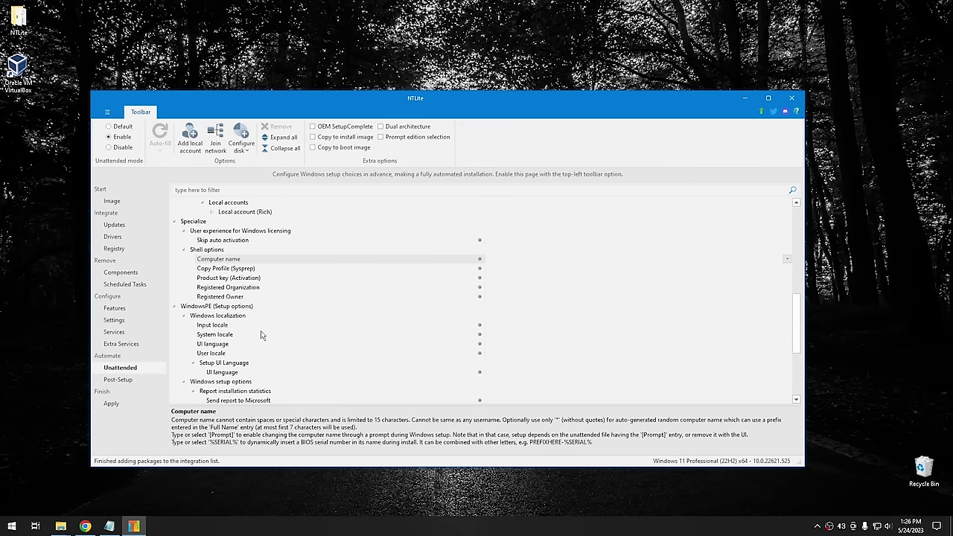
pyautogui.scroll(-2, 261, 335)
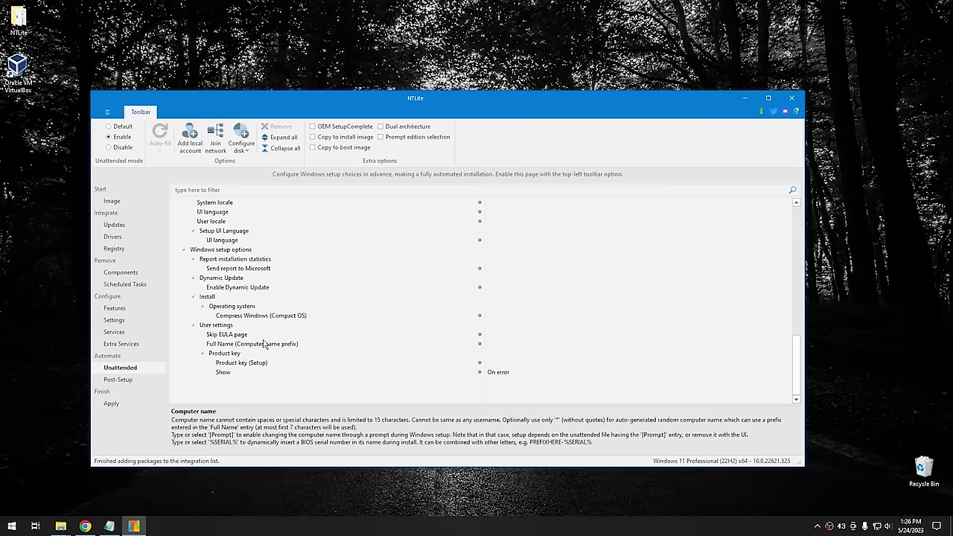
pyautogui.scroll(10, 254, 345)
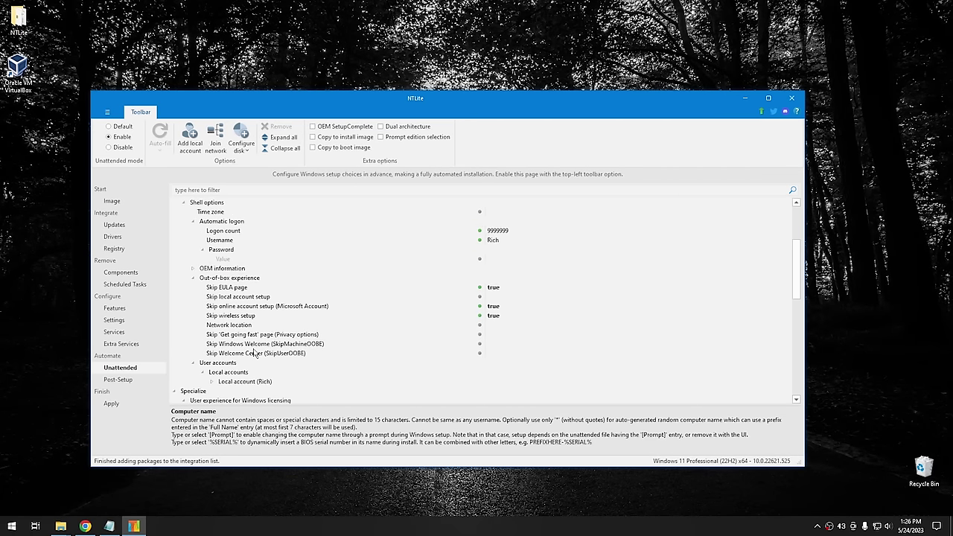
pyautogui.click(242, 309)
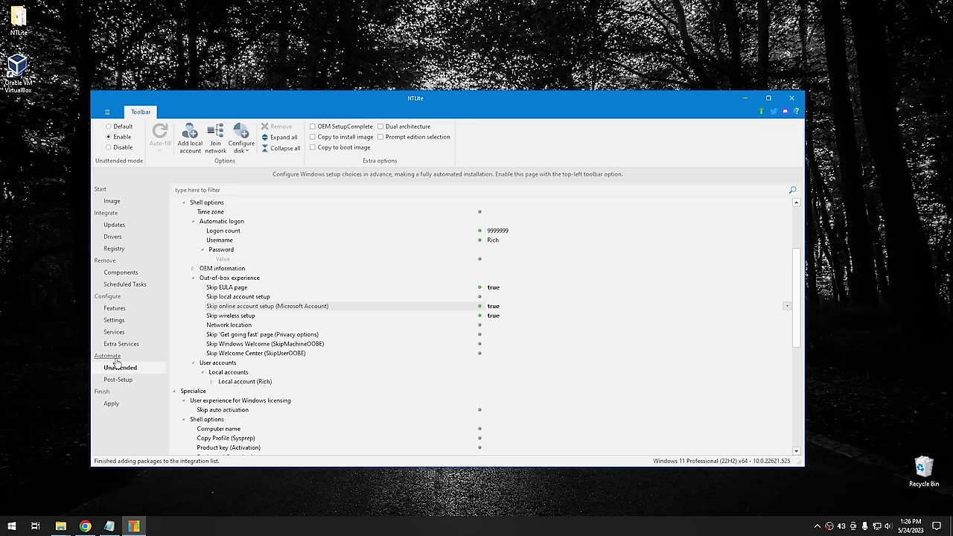
pyautogui.click(123, 383)
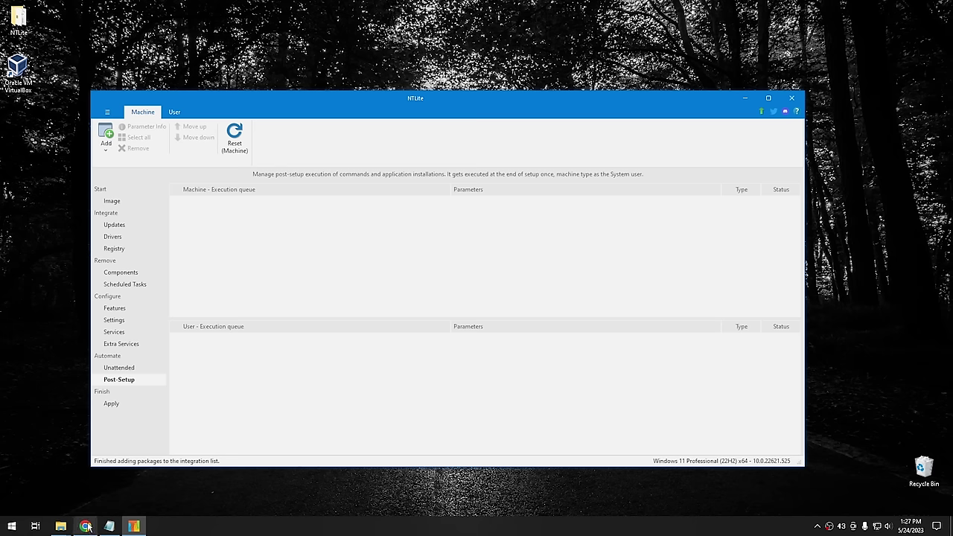
# Switch to Chrome, download the 64-bit Chrome Enterprise bundle from the Chrome Browser quick start page, and minimize the browser
pyautogui.moveTo(85, 526)
pyautogui.click(120, 481)
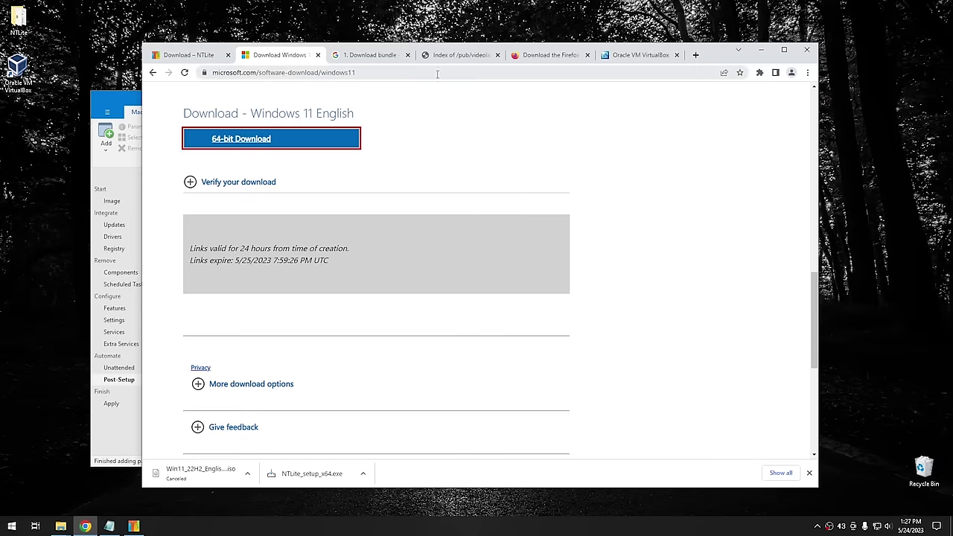
pyautogui.click(382, 57)
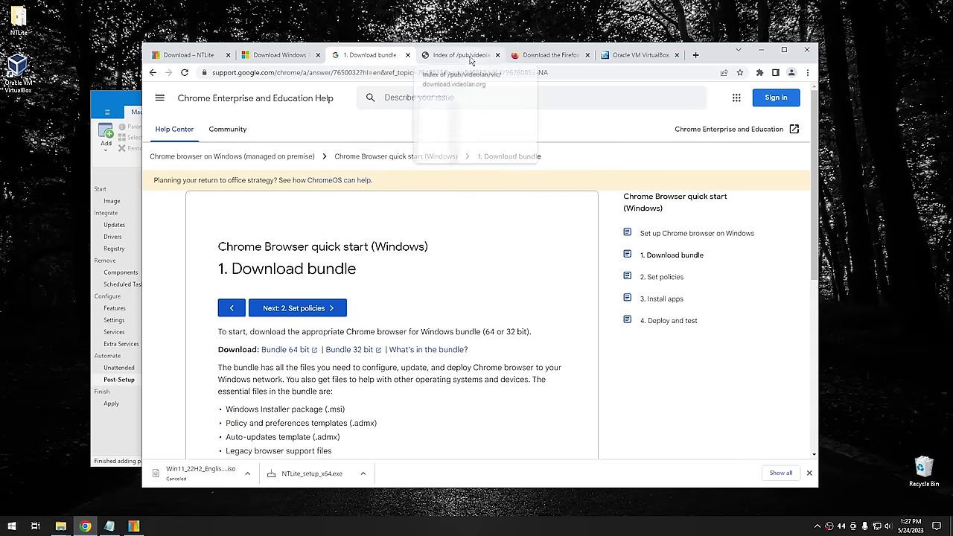
pyautogui.click(542, 60)
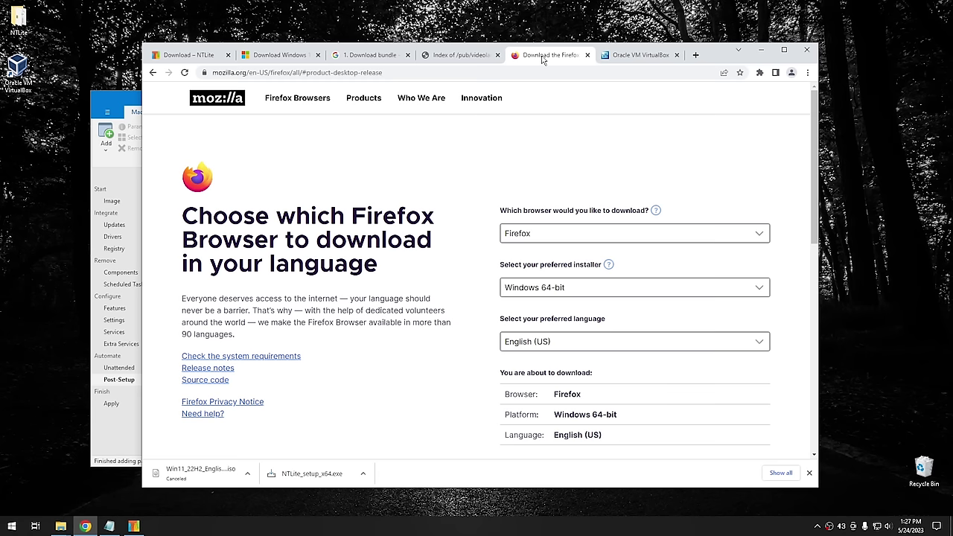
pyautogui.click(360, 56)
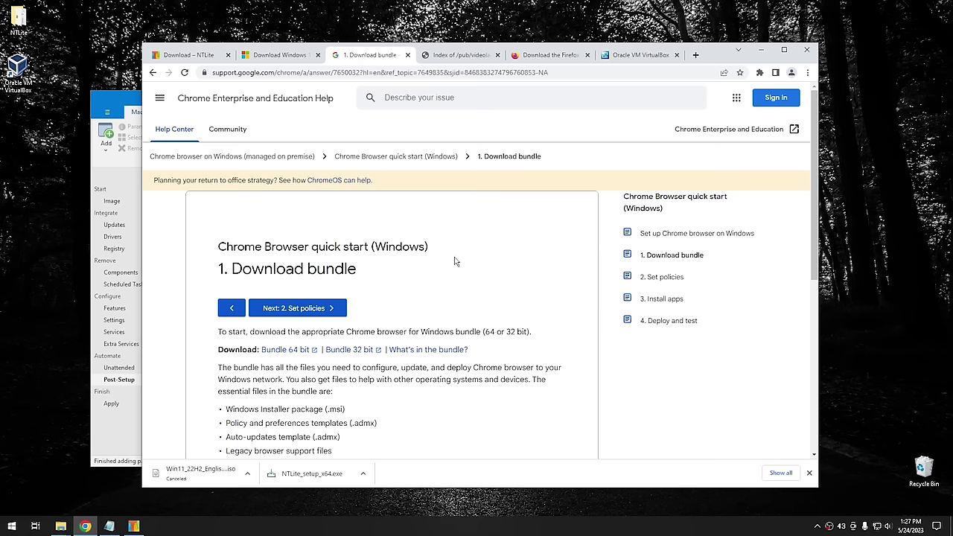
pyautogui.scroll(-1, 457, 262)
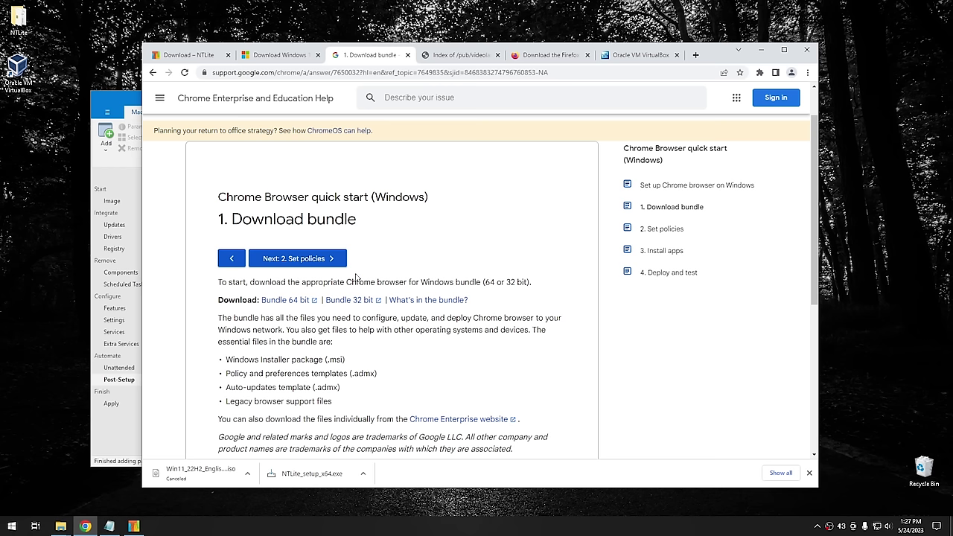
pyautogui.click(283, 305)
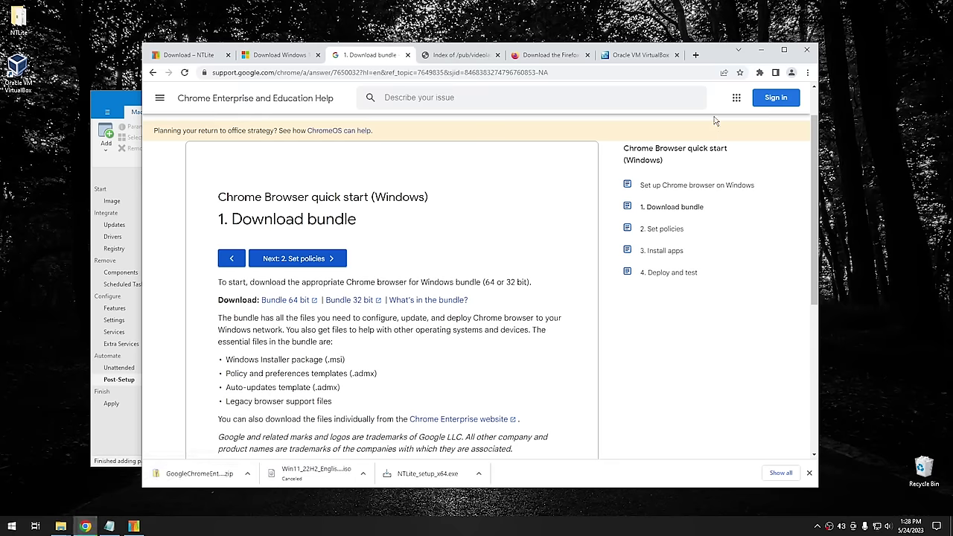
pyautogui.click(761, 49)
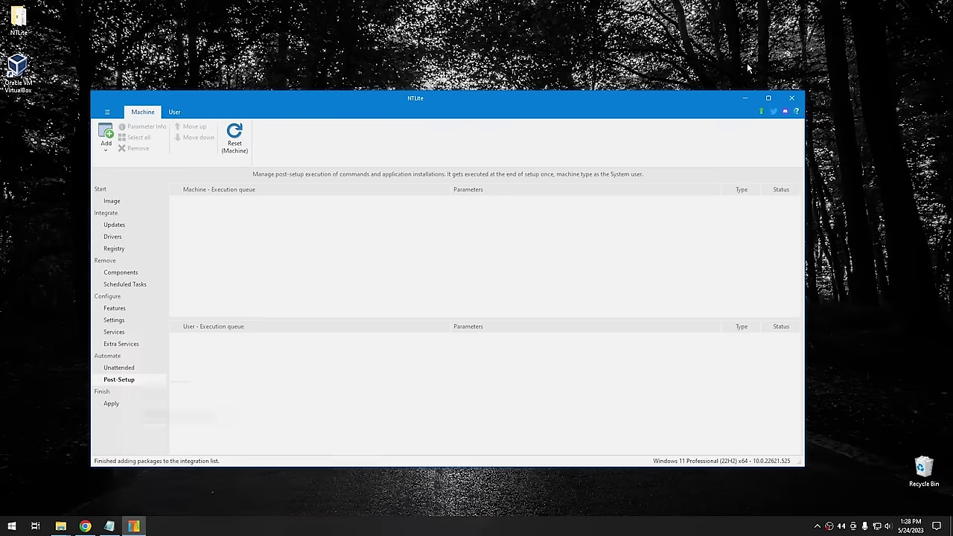
# In a new File Explorer window, extract the GoogleChromeEnterpriseBundle64 archive within Downloads and close the window of extracted files
pyautogui.middleClick(61, 527)
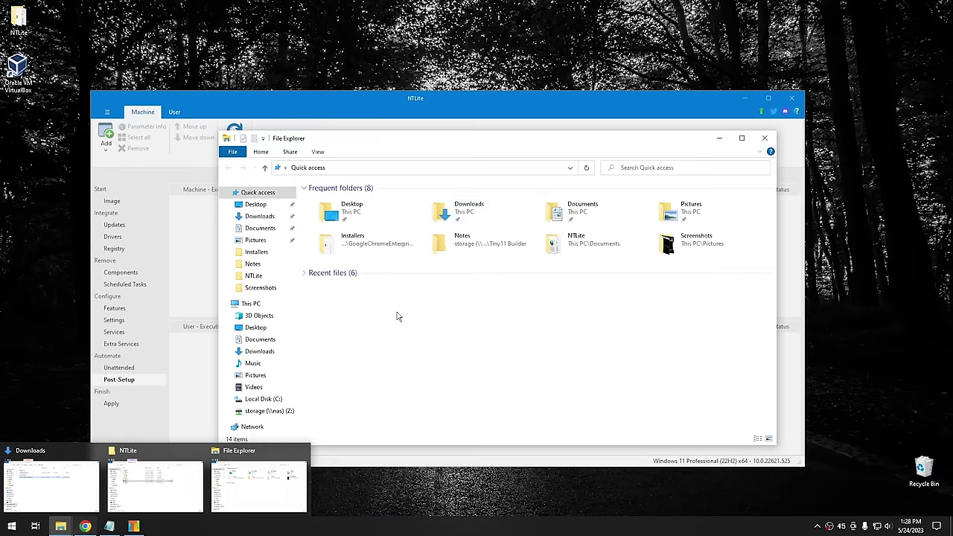
pyautogui.doubleClick(489, 216)
pyautogui.moveTo(343, 216); pyautogui.dragTo(402, 311)
pyautogui.click(447, 317)
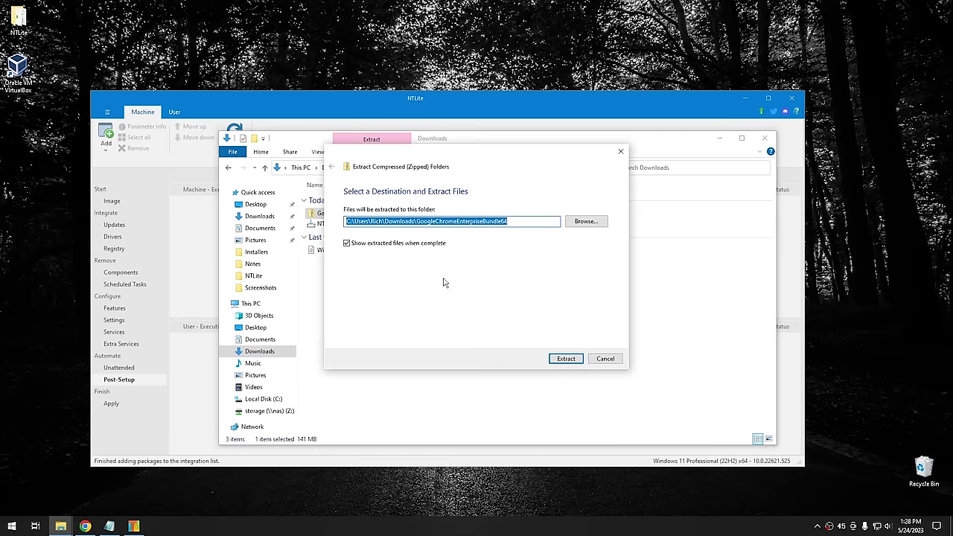
pyautogui.click(566, 359)
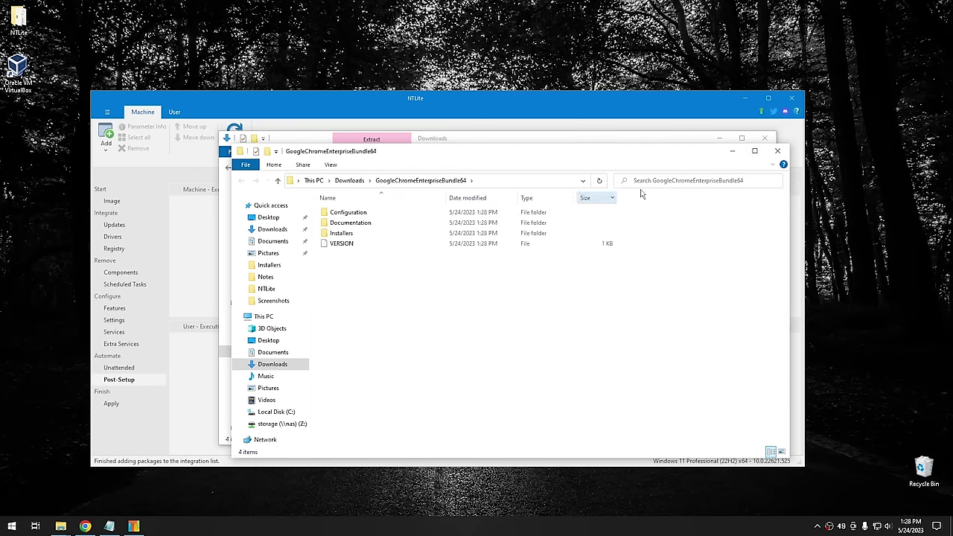
pyautogui.click(777, 150)
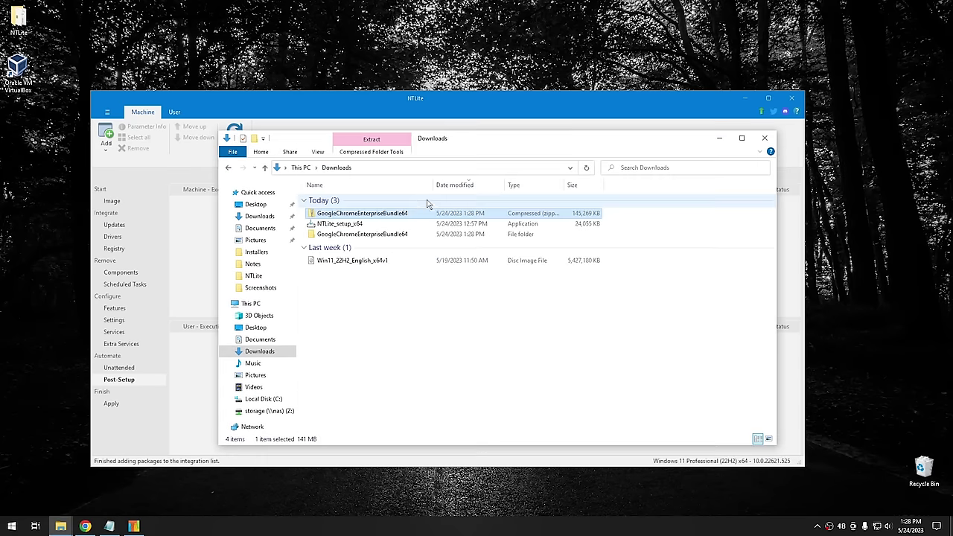
# Locate the GoogleChromeStandaloneEnterprise64 installer in the extracted bundle's Installers folder and close File Explorer
pyautogui.doubleClick(343, 235)
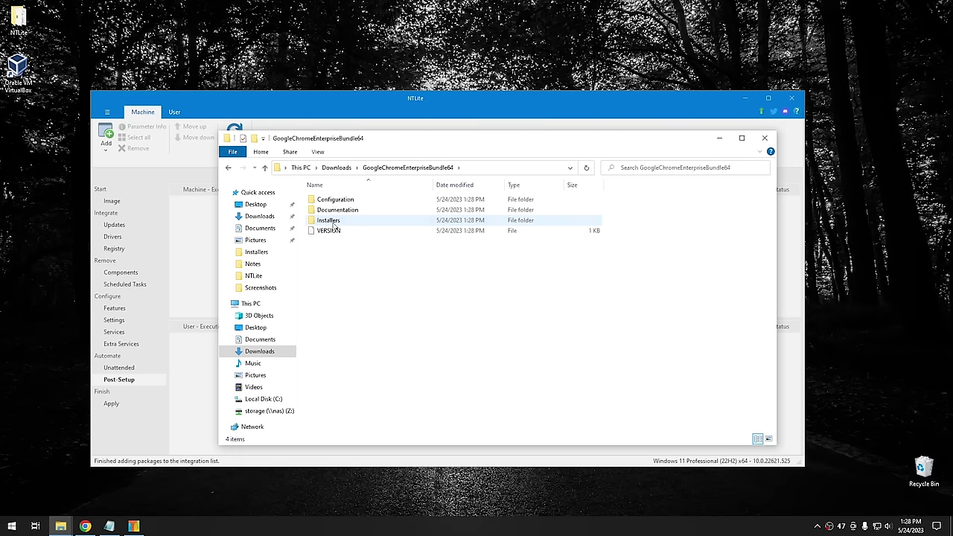
pyautogui.doubleClick(333, 223)
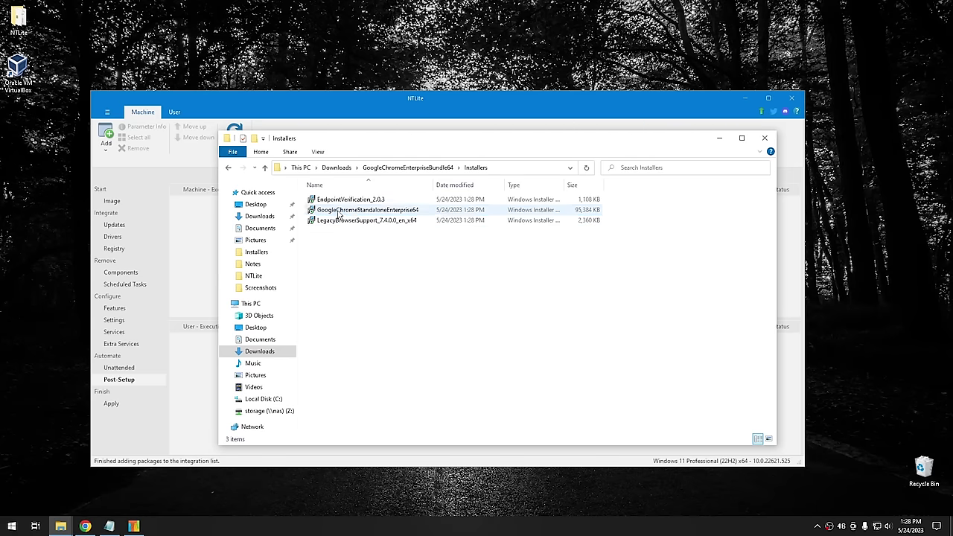
pyautogui.click(340, 213)
pyautogui.moveTo(376, 214)
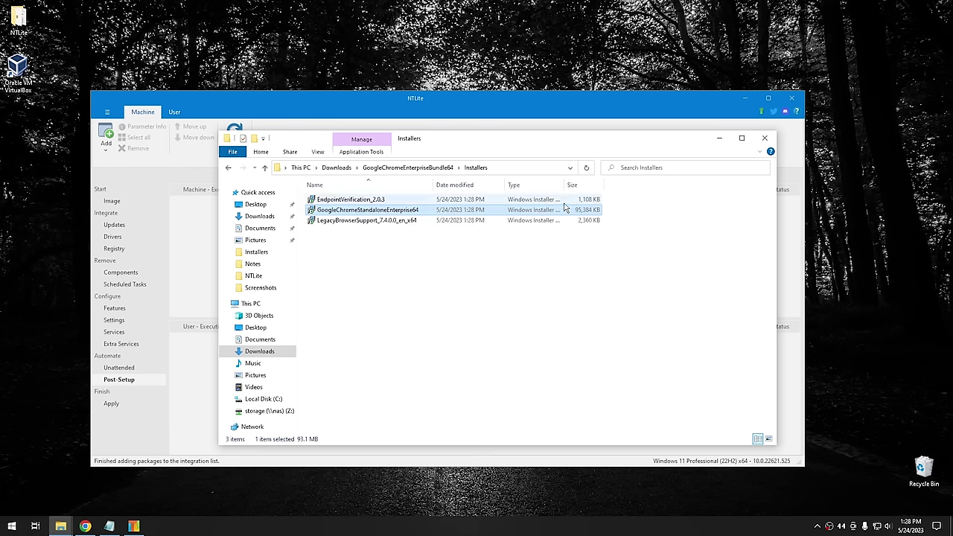
pyautogui.click(763, 139)
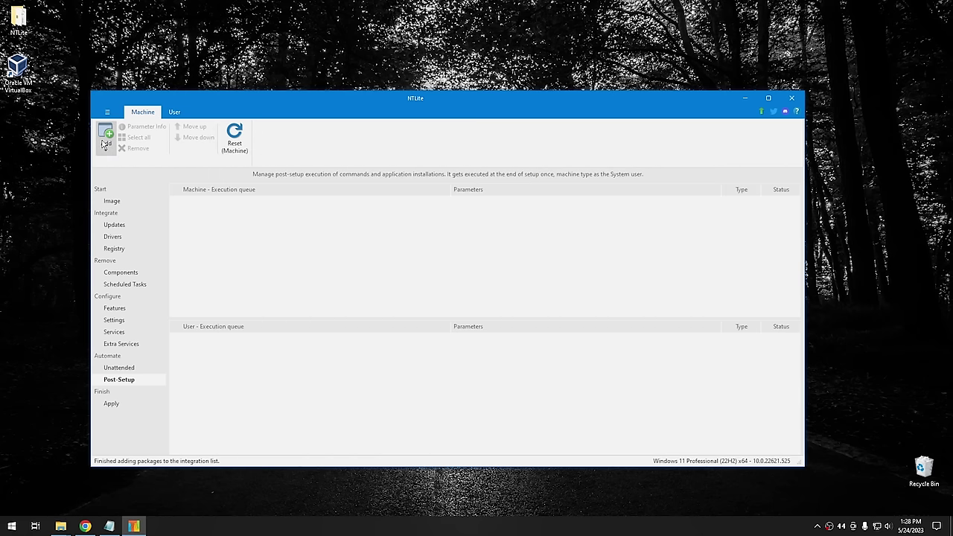
# Add the GoogleChromeStandaloneEnterprise64.msi file to the machine execution queue with the parameter /passive
pyautogui.click(106, 143)
pyautogui.click(116, 163)
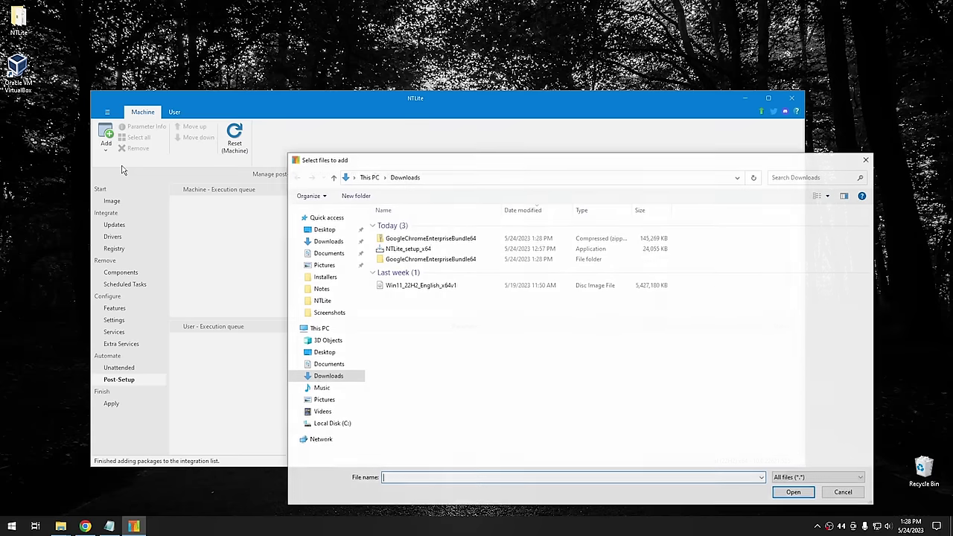
pyautogui.doubleClick(425, 259)
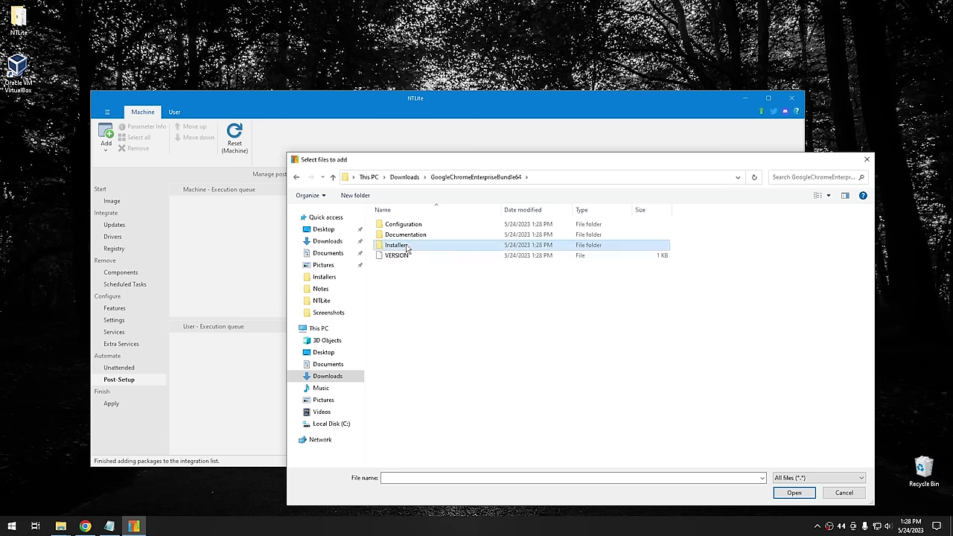
pyautogui.doubleClick(399, 244)
pyautogui.click(423, 236)
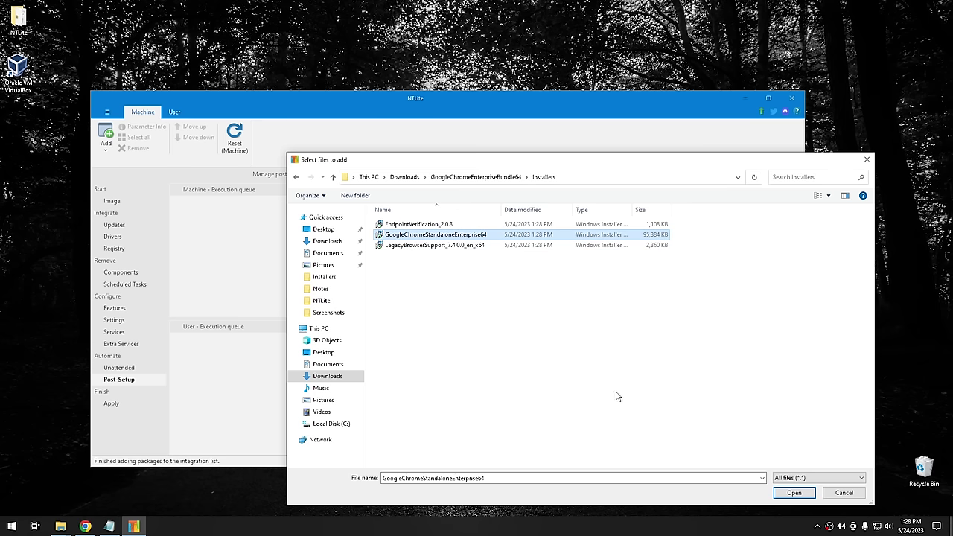
pyautogui.click(793, 492)
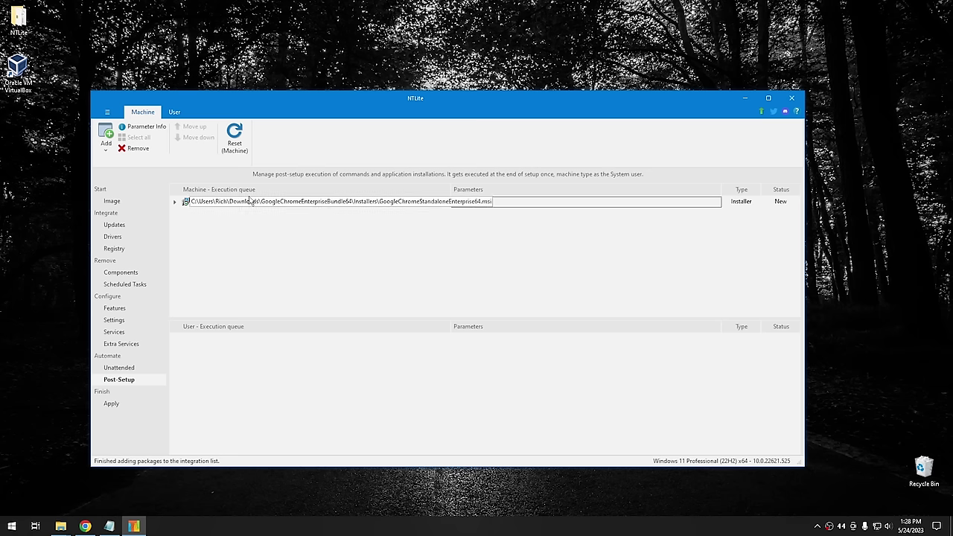
pyautogui.click(490, 203)
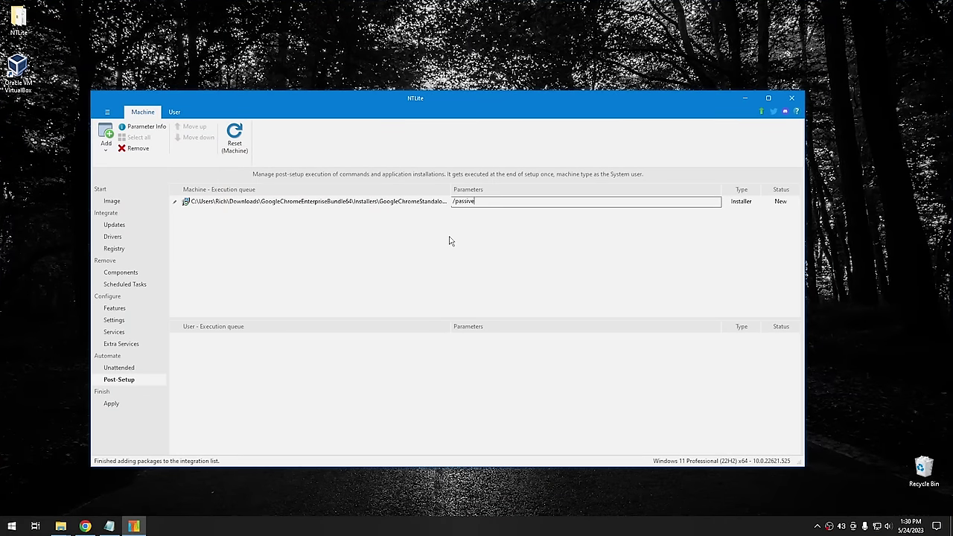
pyautogui.click(449, 240)
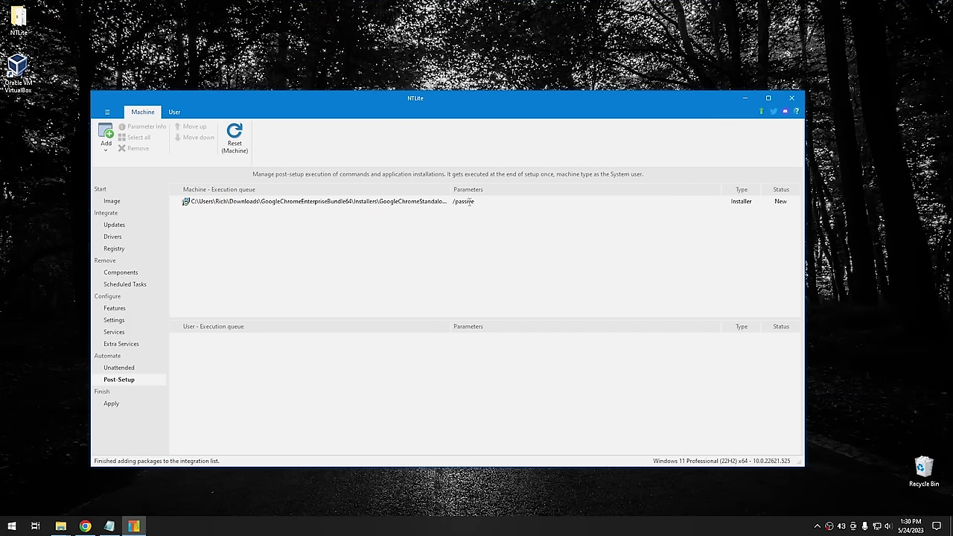
# Switch to Chrome and download vlc-3.0.9.2-win64.exe from the 3.0.9.2 win64 folder of the VideoLAN index
pyautogui.click(85, 526)
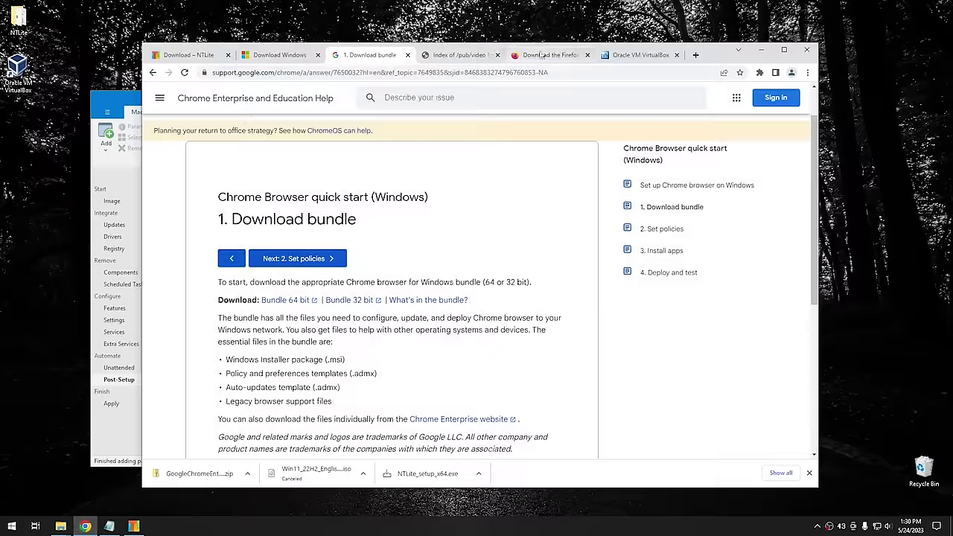
pyautogui.click(463, 56)
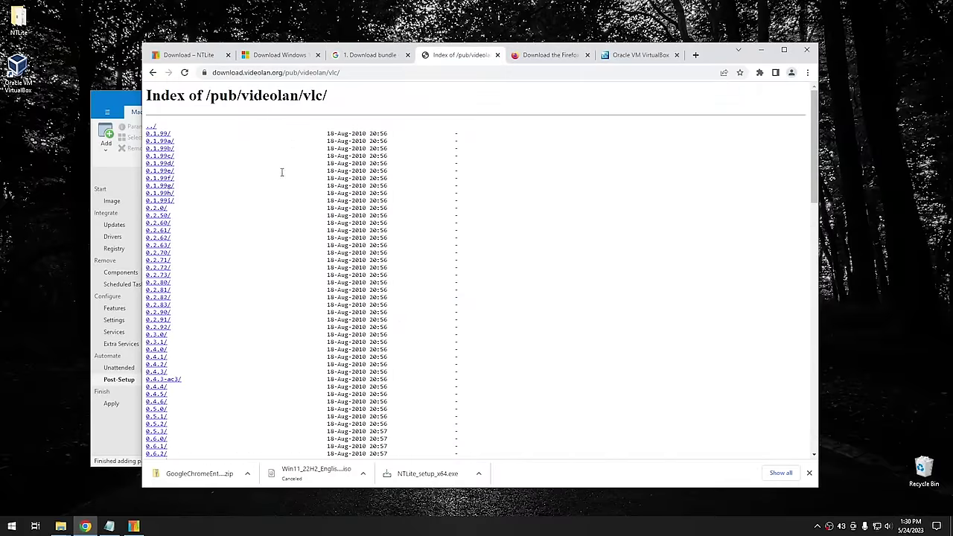
pyautogui.scroll(-15, 244, 242)
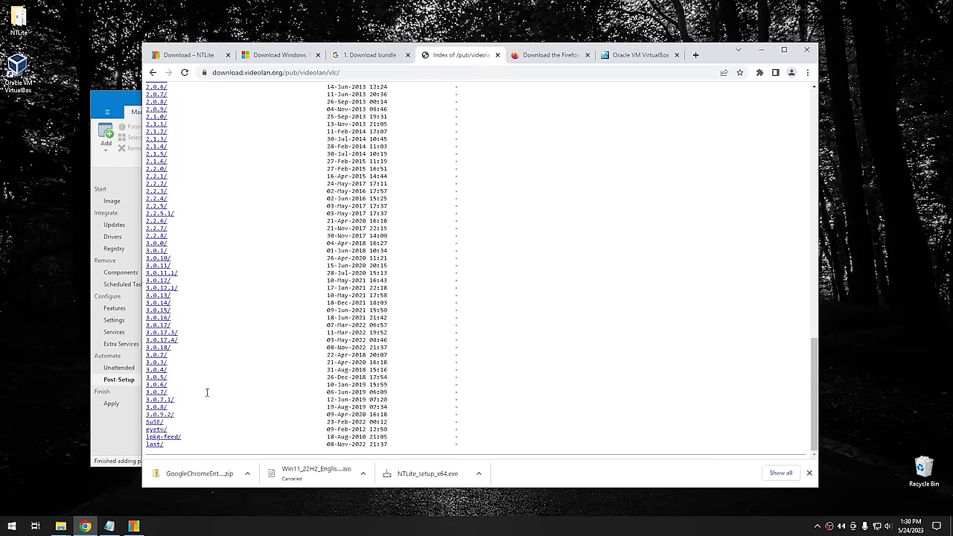
pyautogui.click(163, 415)
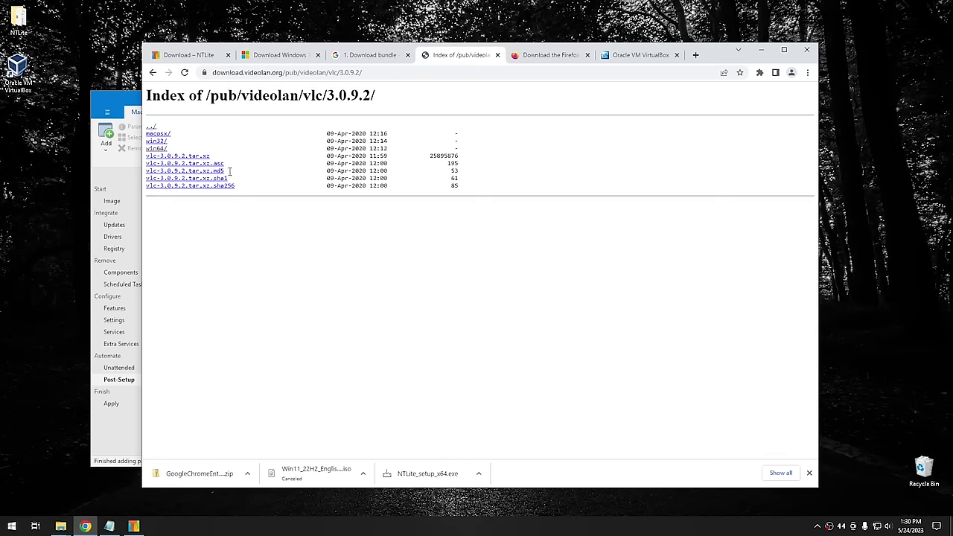
pyautogui.click(157, 149)
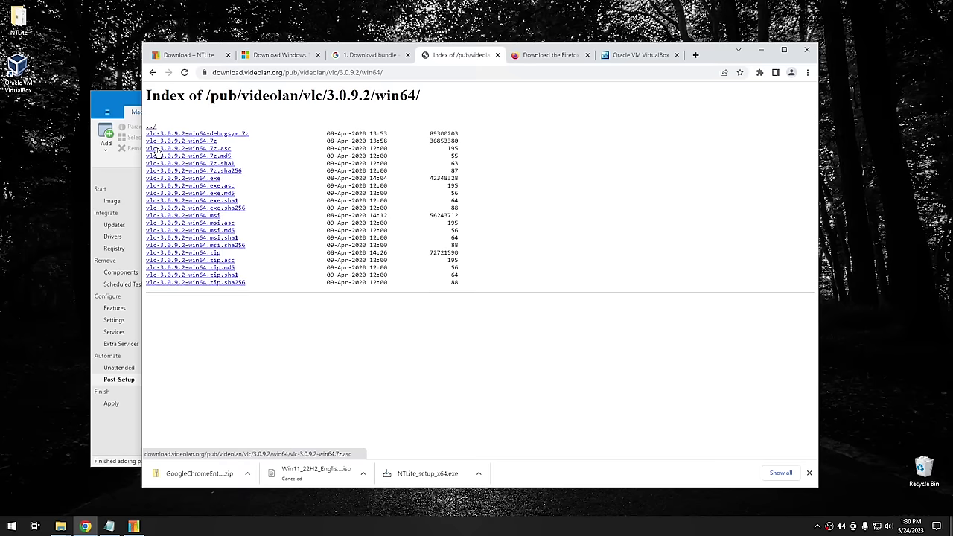
pyautogui.click(202, 179)
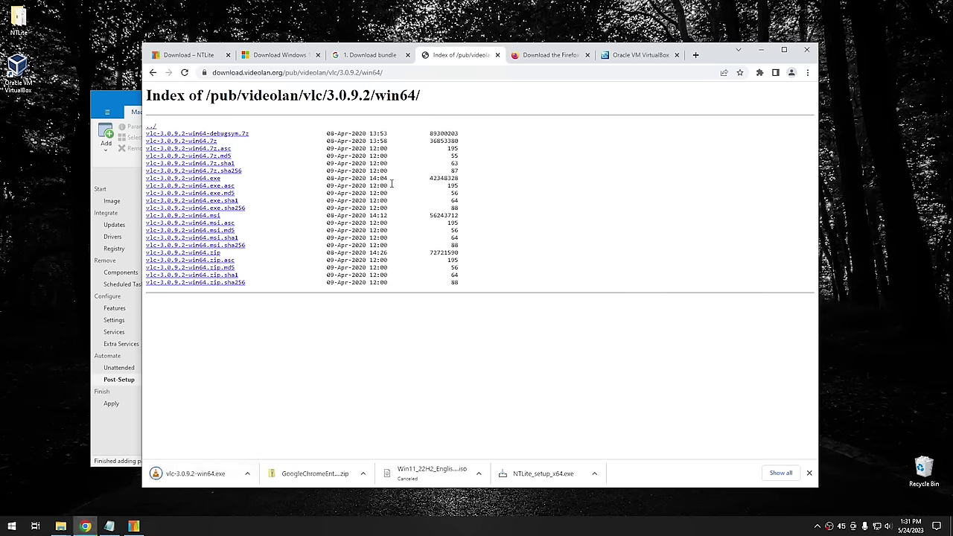
# Download the Firefox installer for Windows 64-bit in English (US) from the Mozilla page
pyautogui.click(551, 58)
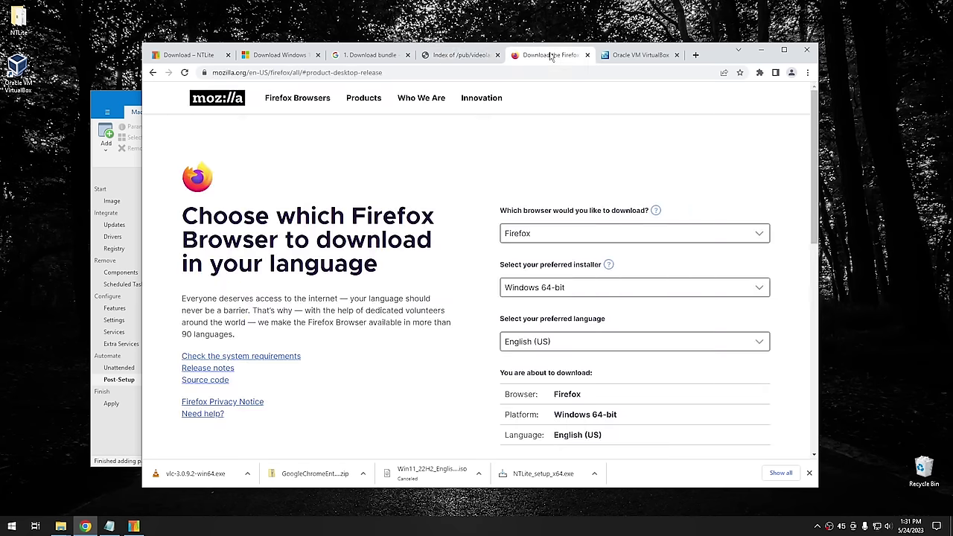
pyautogui.click(549, 237)
pyautogui.click(549, 237)
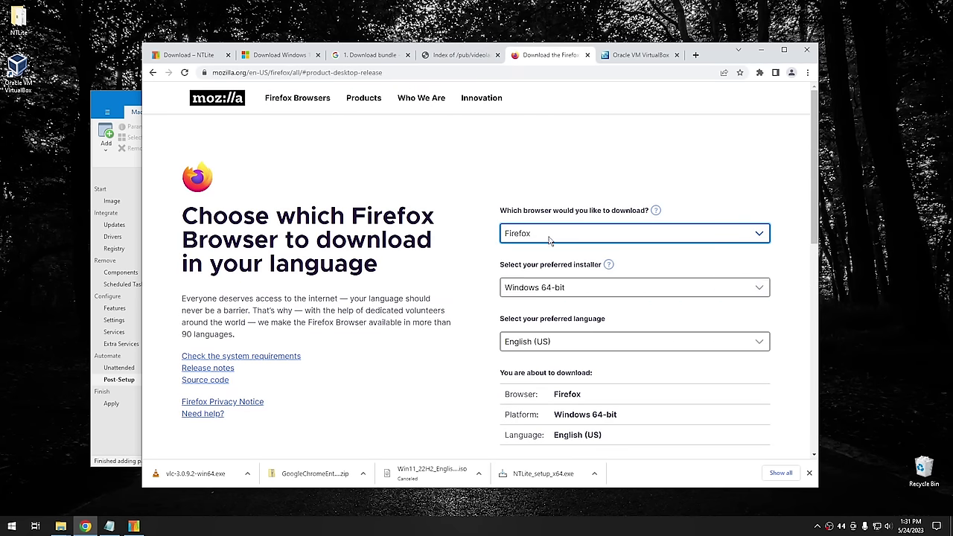
pyautogui.click(562, 290)
pyautogui.click(561, 289)
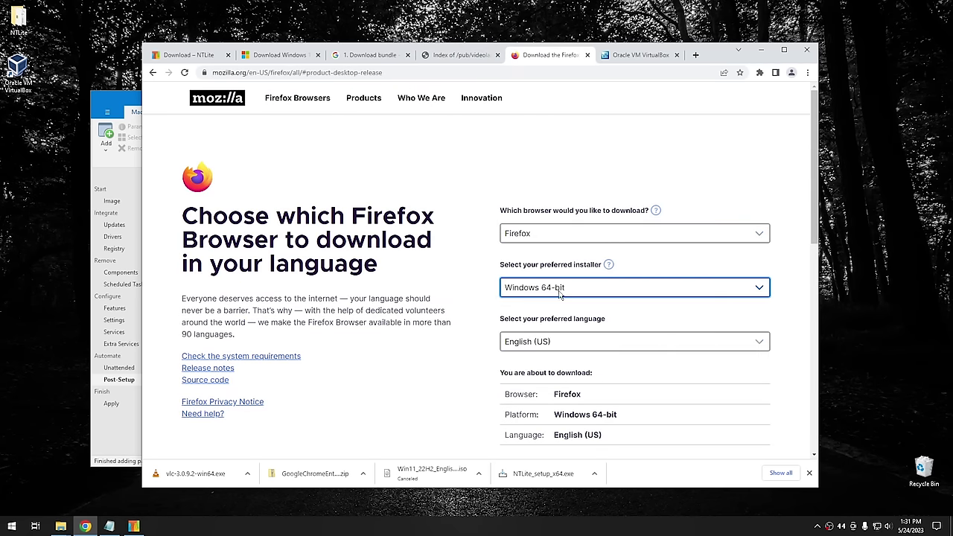
pyautogui.scroll(-3, 489, 356)
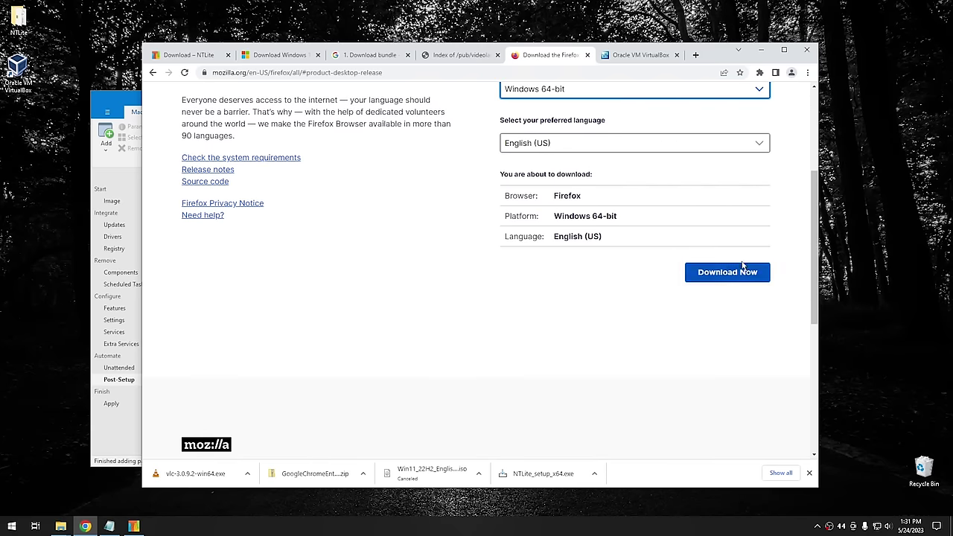
pyautogui.click(748, 274)
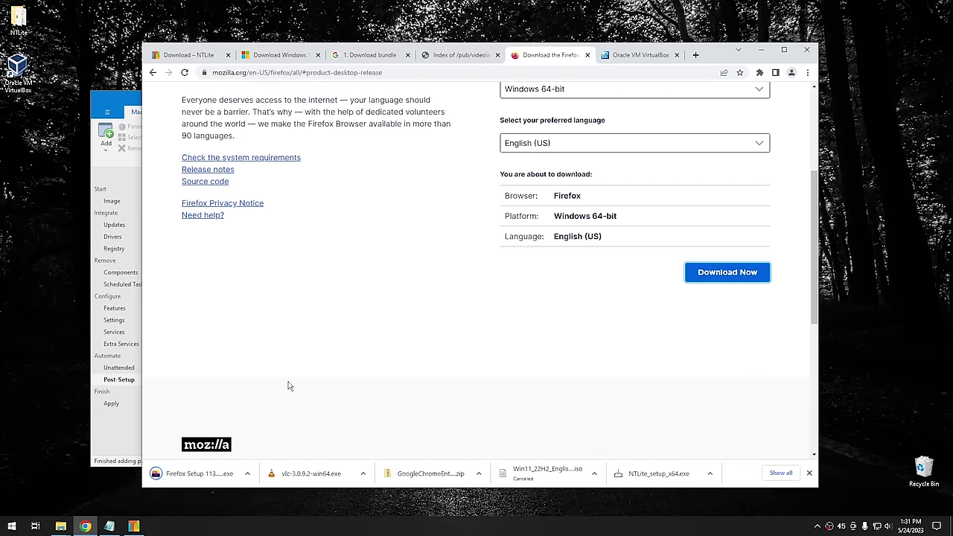
pyautogui.scroll(3, 268, 410)
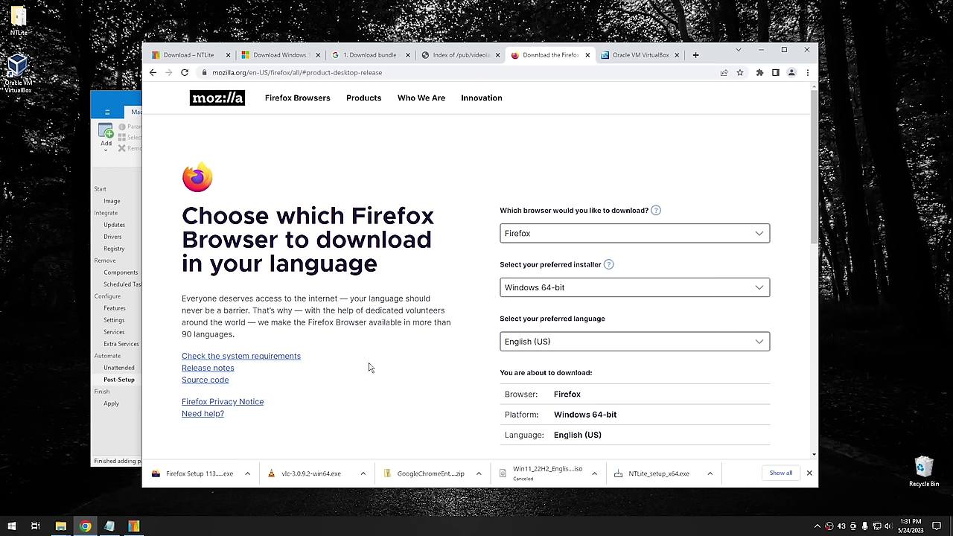
# Switch to NTLite and add vlc-3.0.9.2-win64.exe from Downloads to the machine execution queue with the parameter /S
pyautogui.click(762, 51)
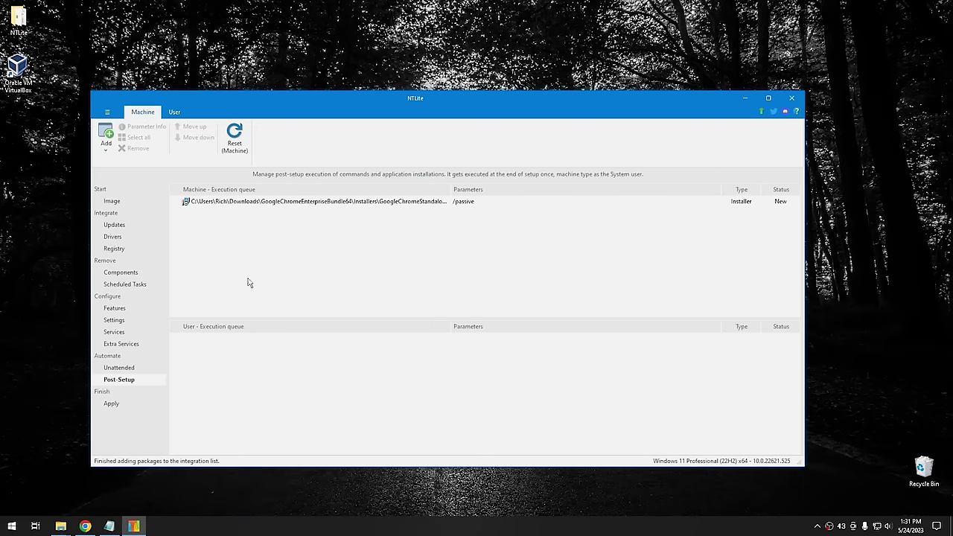
pyautogui.click(109, 147)
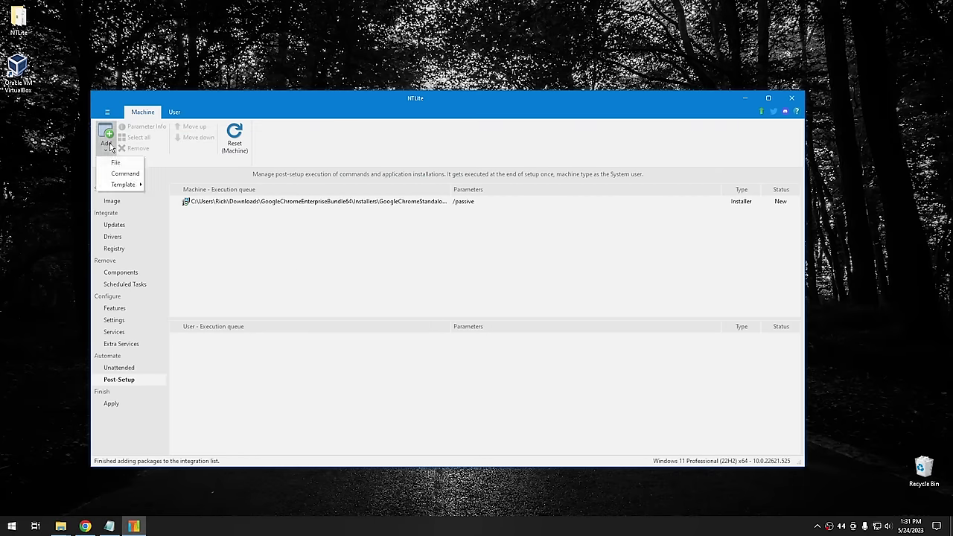
pyautogui.click(112, 160)
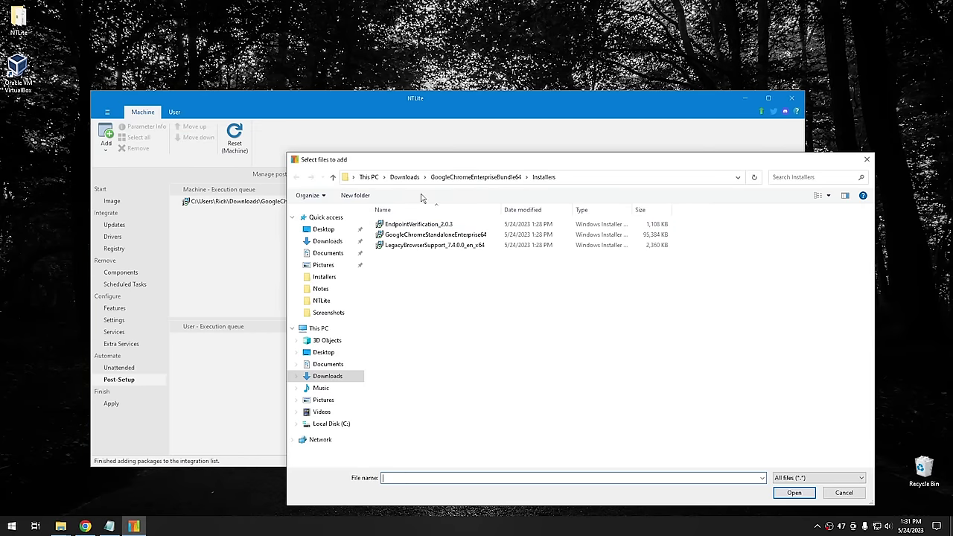
pyautogui.click(404, 177)
pyautogui.click(406, 249)
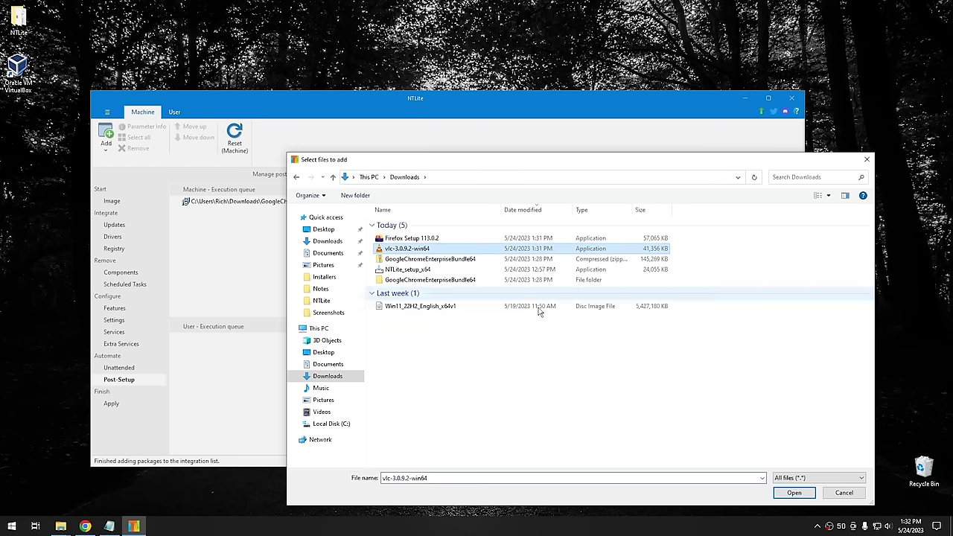
pyautogui.click(794, 492)
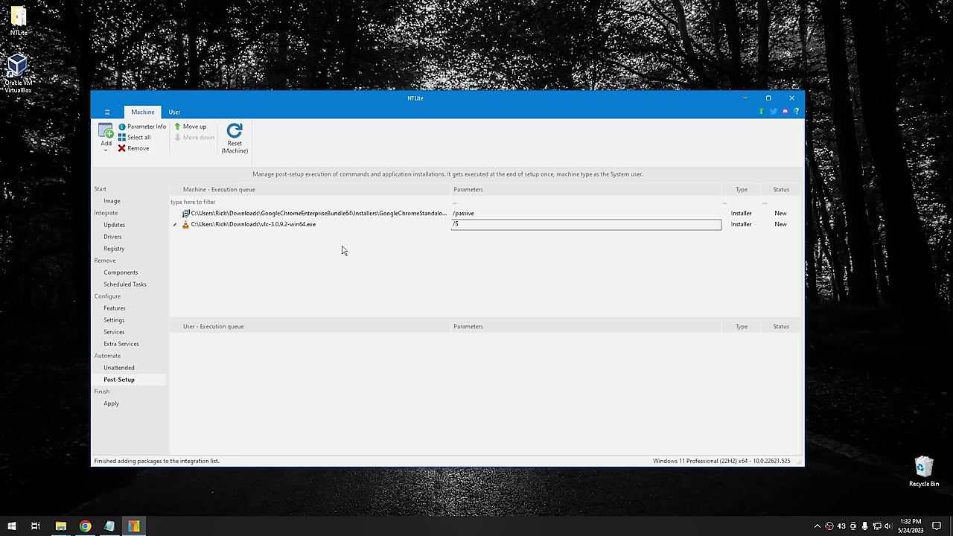
# Add Firefox Setup 113.0.2.exe from Downloads to the machine execution queue
pyautogui.click(105, 145)
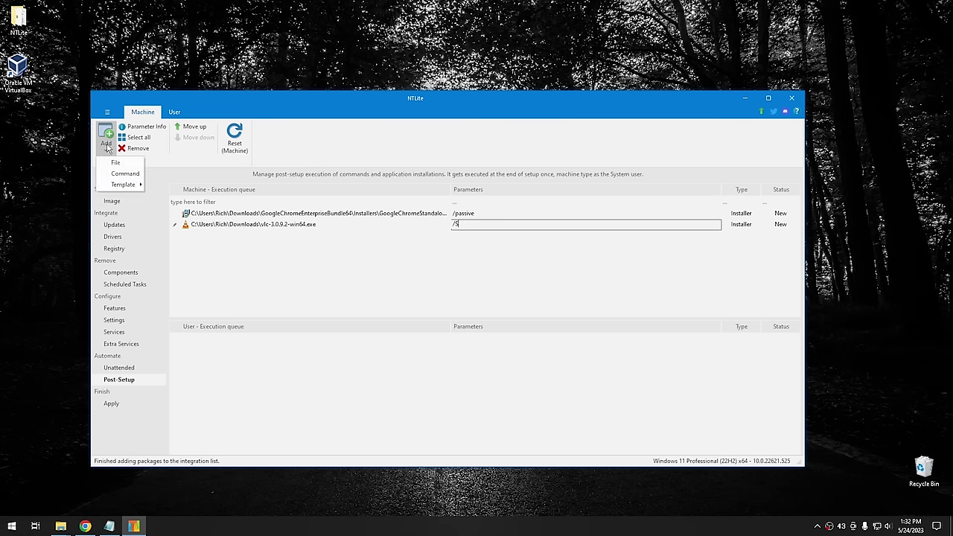
pyautogui.click(116, 164)
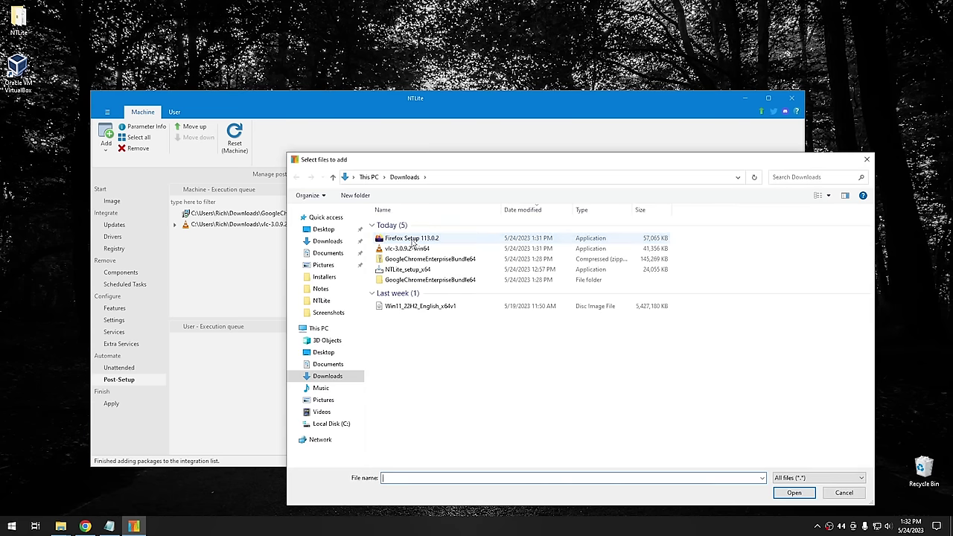
pyautogui.click(648, 239)
pyautogui.click(793, 493)
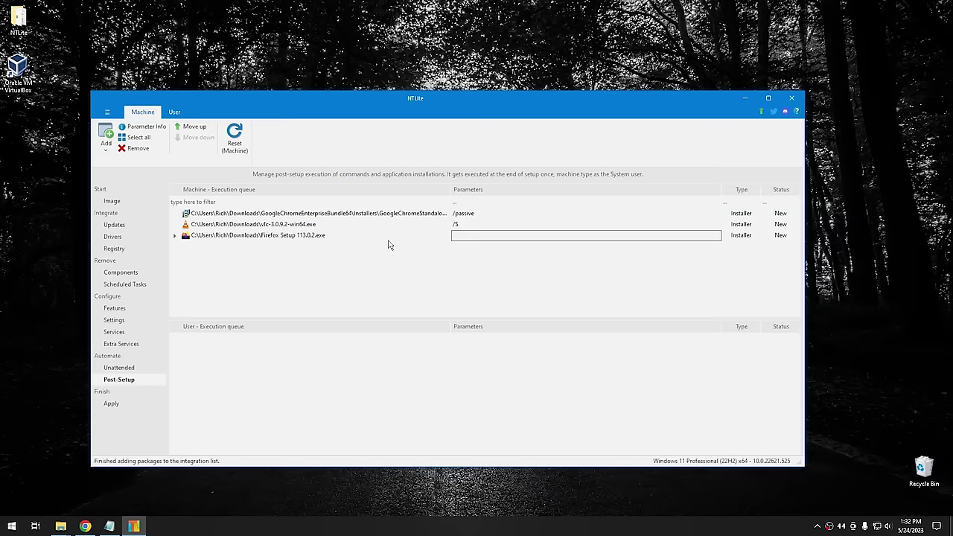
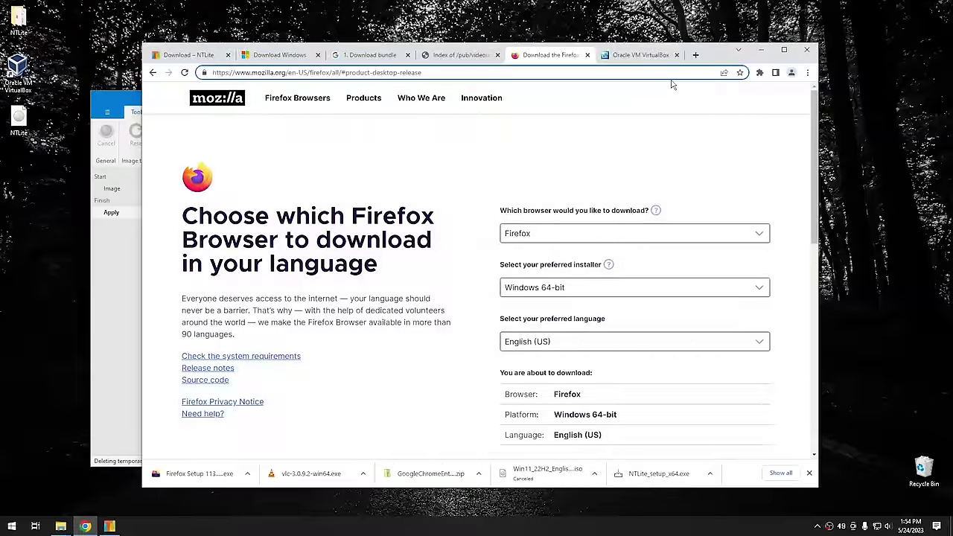
# Look up the Windows hosts package and the Extension Pack for all supported platforms on VirtualBox's Downloads page
pyautogui.click(645, 57)
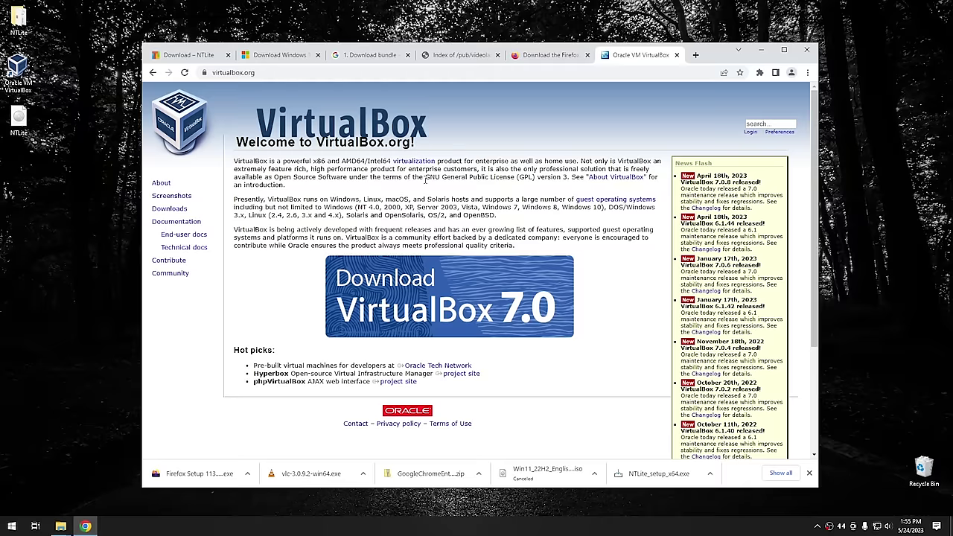
pyautogui.click(179, 210)
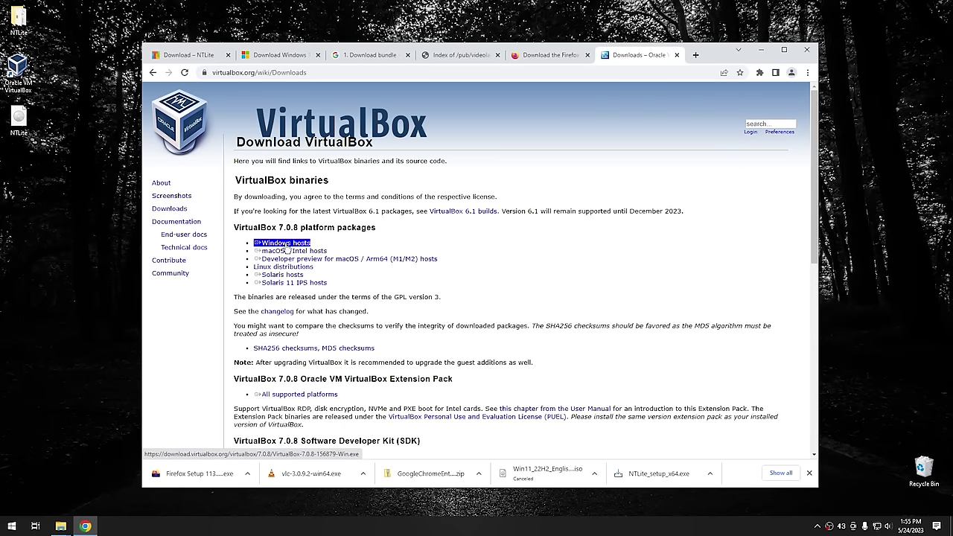
pyautogui.scroll(-2, 288, 268)
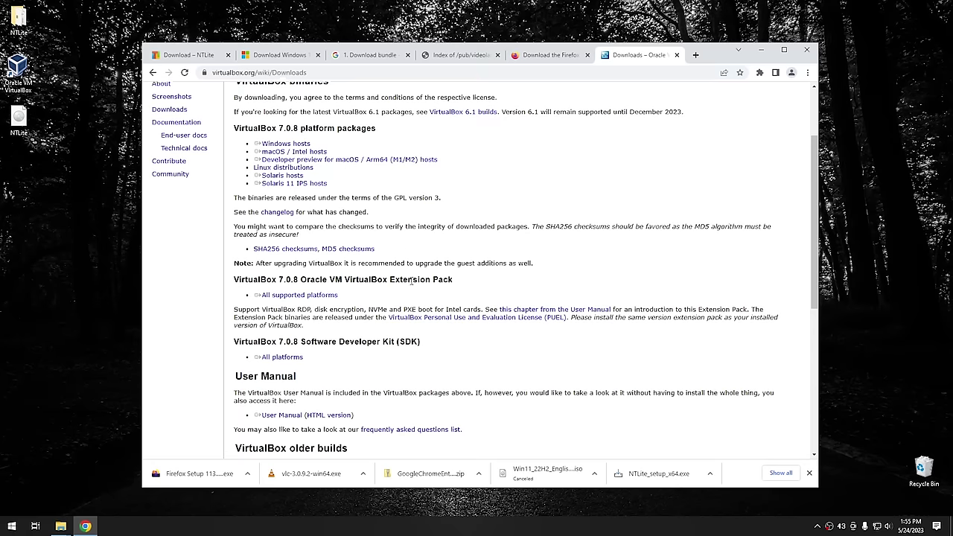
pyautogui.tripleClick(300, 292)
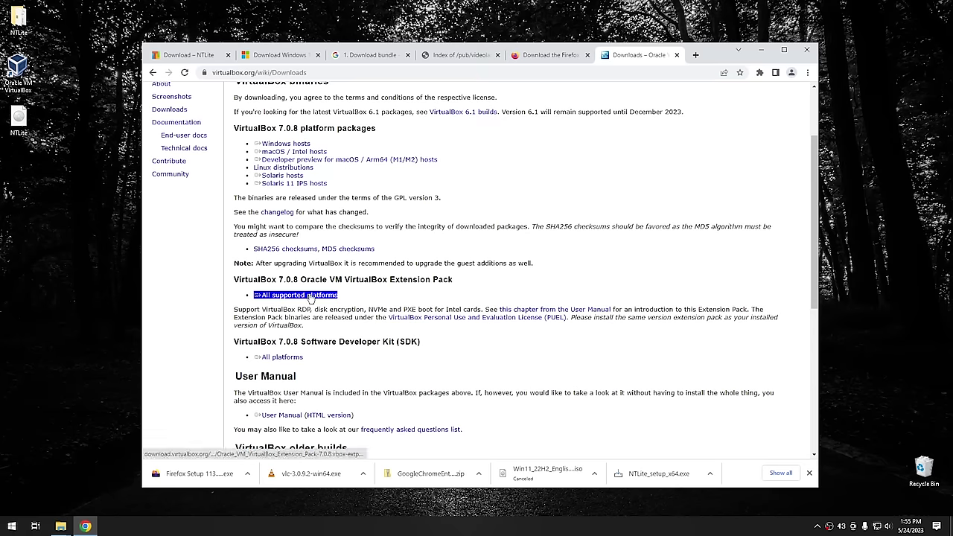
pyautogui.click(365, 295)
pyautogui.scroll(2, 380, 290)
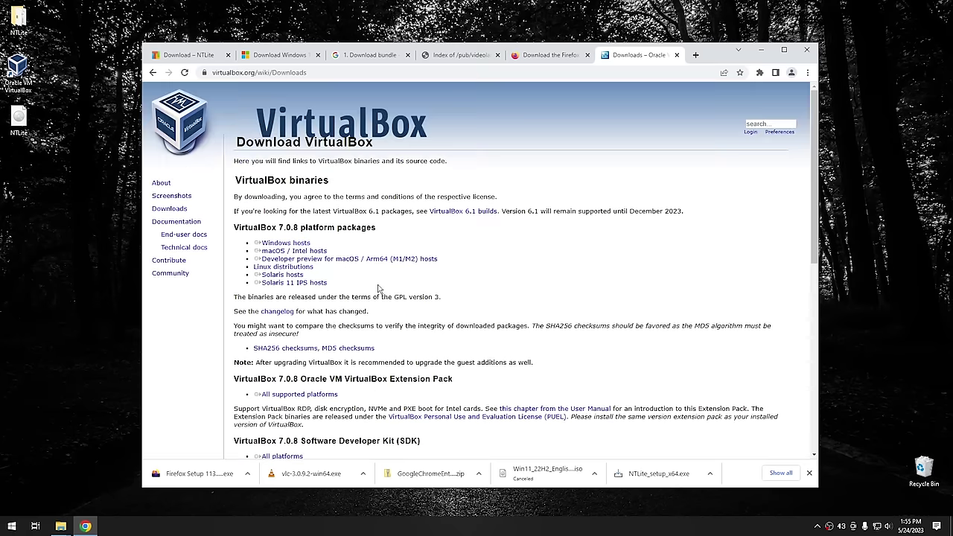
# Put Chrome away, close the NTLite folder window and launch Oracle VM VirtualBox from the desktop
pyautogui.click(761, 50)
pyautogui.click(751, 127)
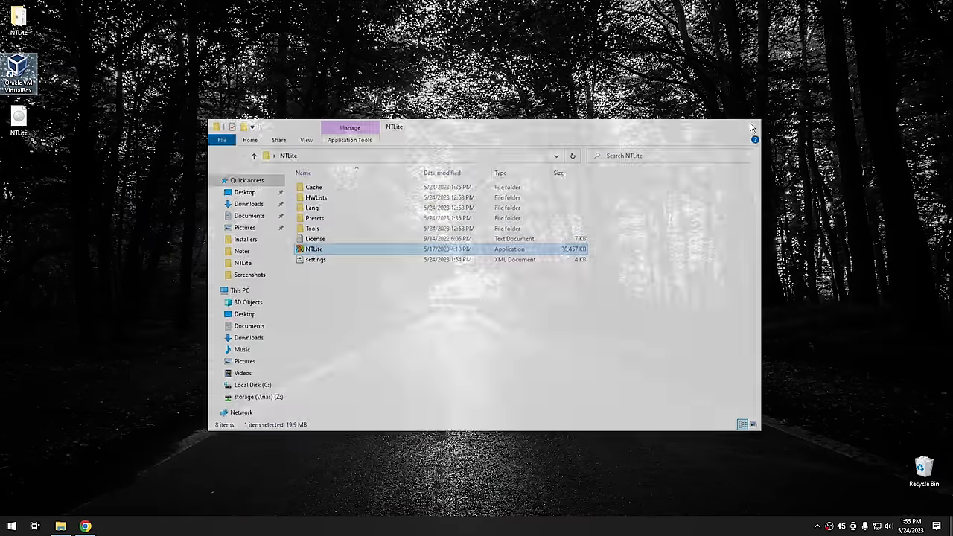
pyautogui.doubleClick(16, 71)
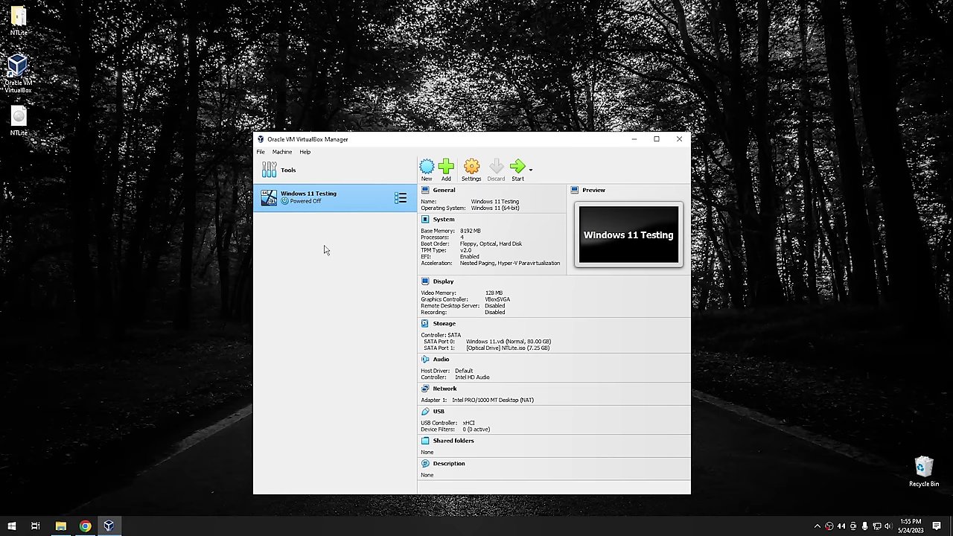
# Start a new virtual machine named Windows11 using NTLite.iso from the Desktop, with unattended installation skipped
pyautogui.click(427, 168)
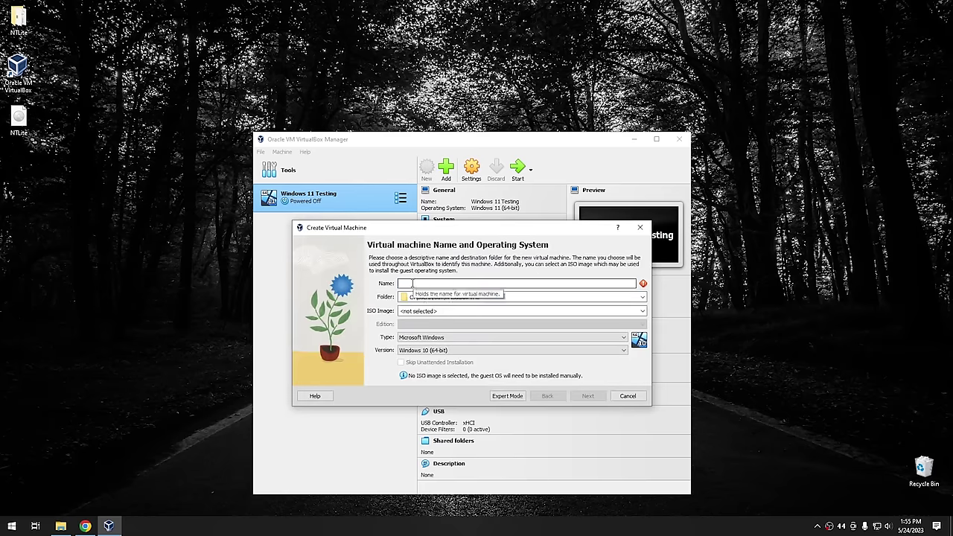
pyautogui.write('Windo')
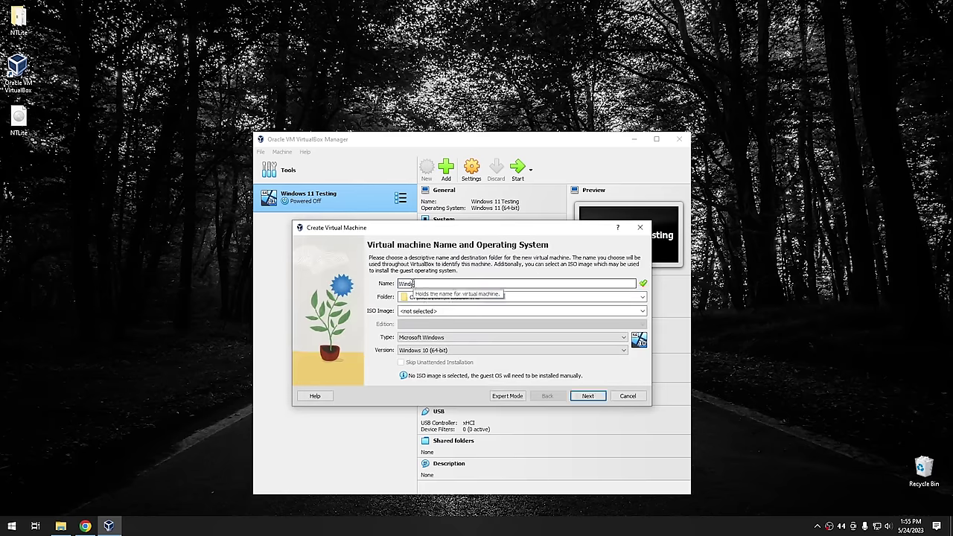
pyautogui.write('ws 11')
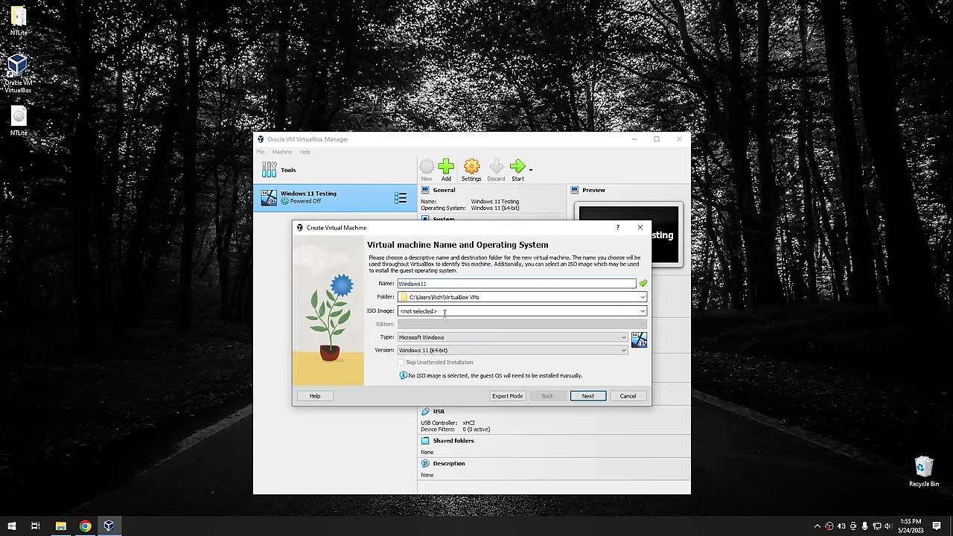
pyautogui.click(638, 312)
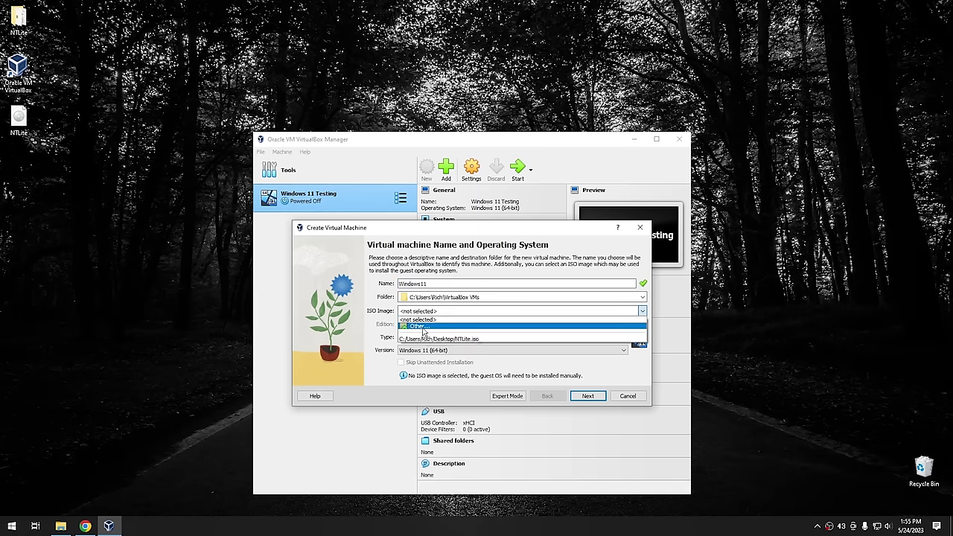
pyautogui.click(422, 327)
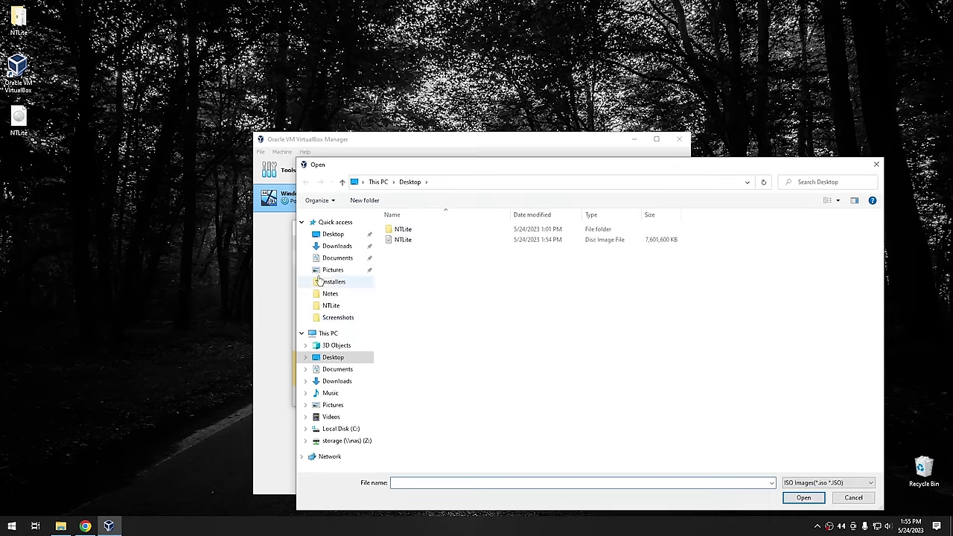
pyautogui.click(331, 358)
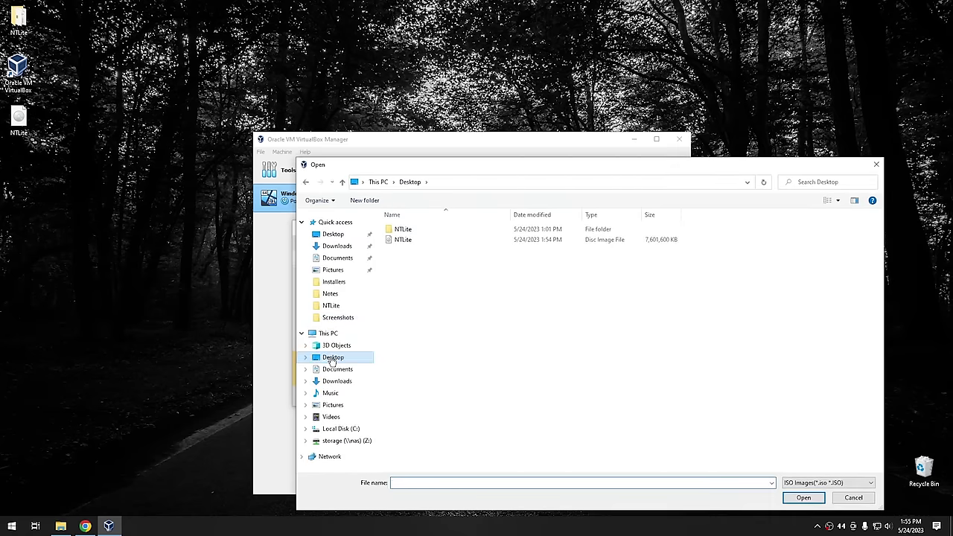
pyautogui.click(406, 240)
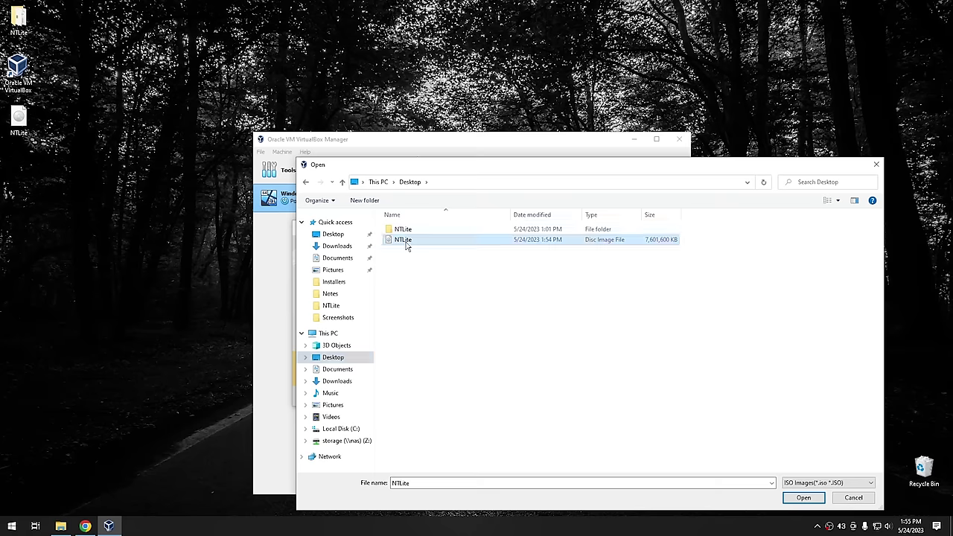
pyautogui.click(800, 497)
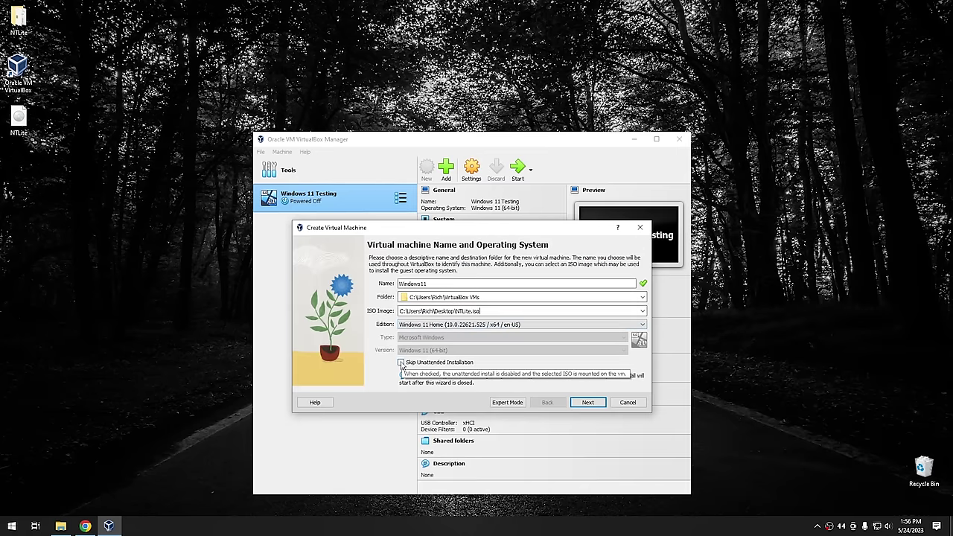
pyautogui.click(401, 364)
pyautogui.click(588, 402)
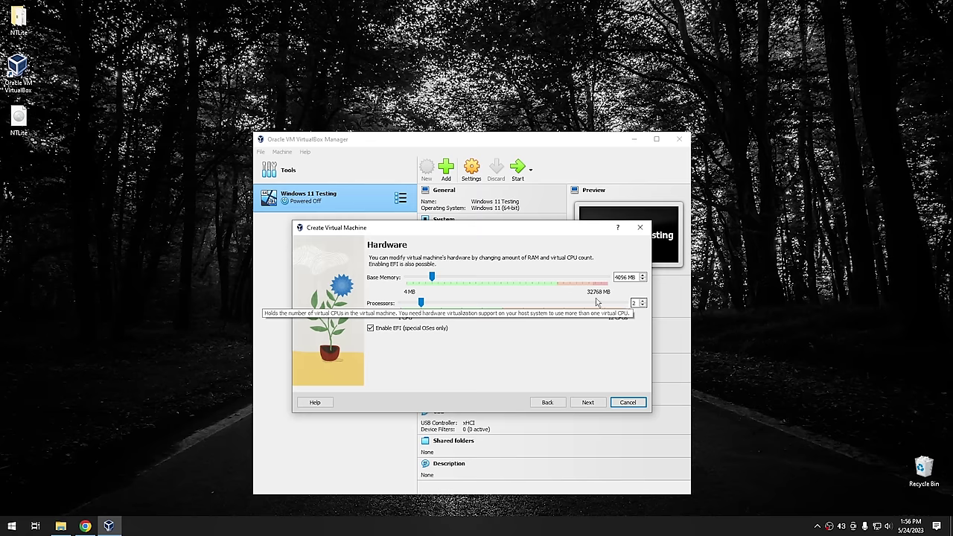
# Give the virtual machine 8192 MB of memory, 4 processors and a new 80 GB virtual hard disk, and finish creating it
pyautogui.moveTo(432, 277); pyautogui.dragTo(461, 304)
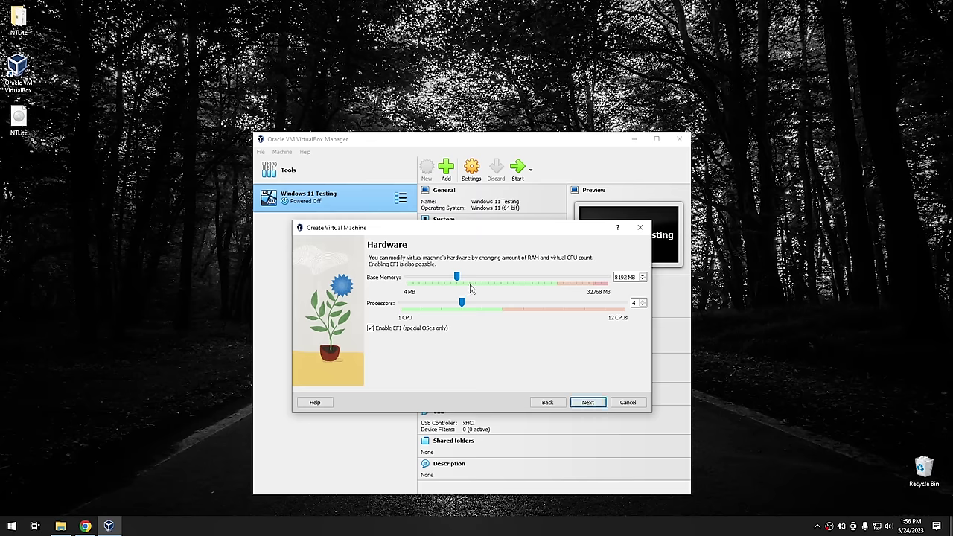
pyautogui.click(588, 402)
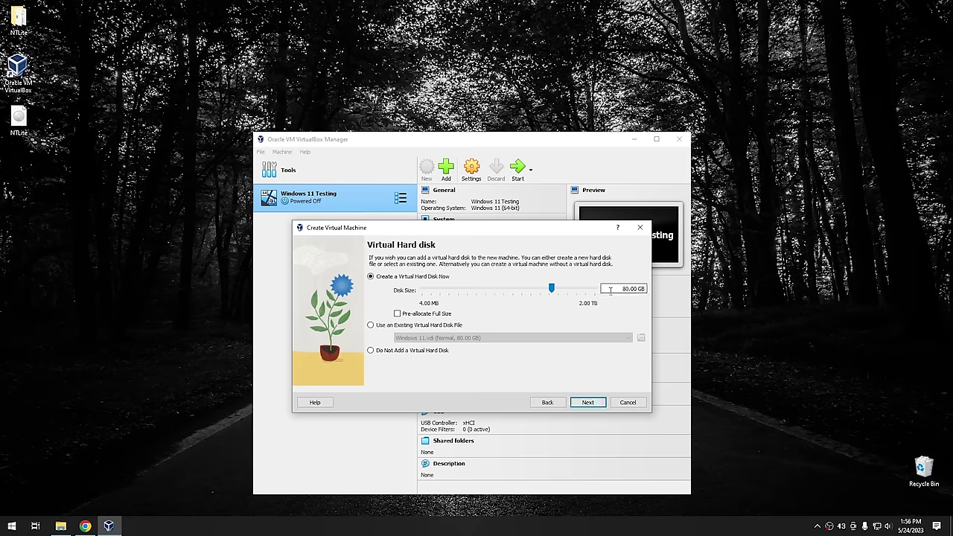
pyautogui.click(588, 403)
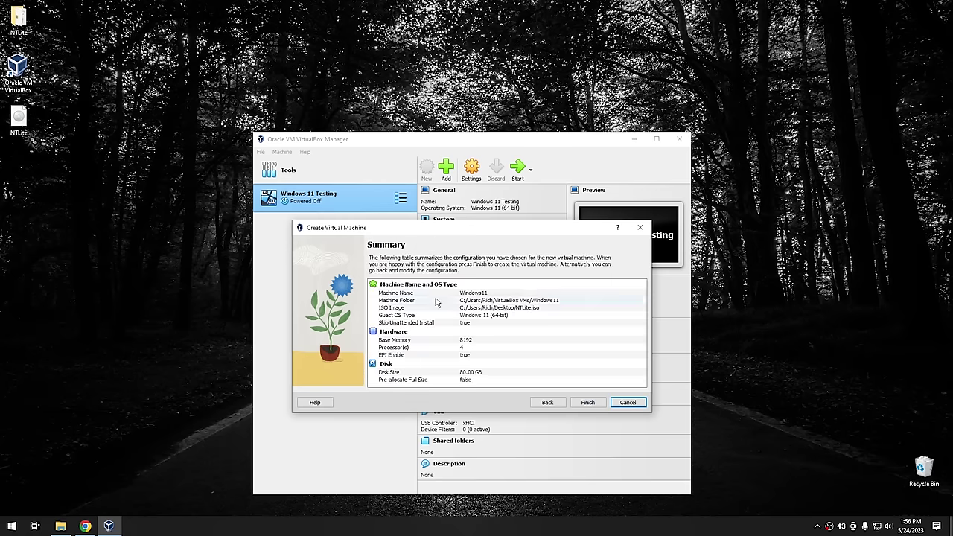
pyautogui.click(587, 402)
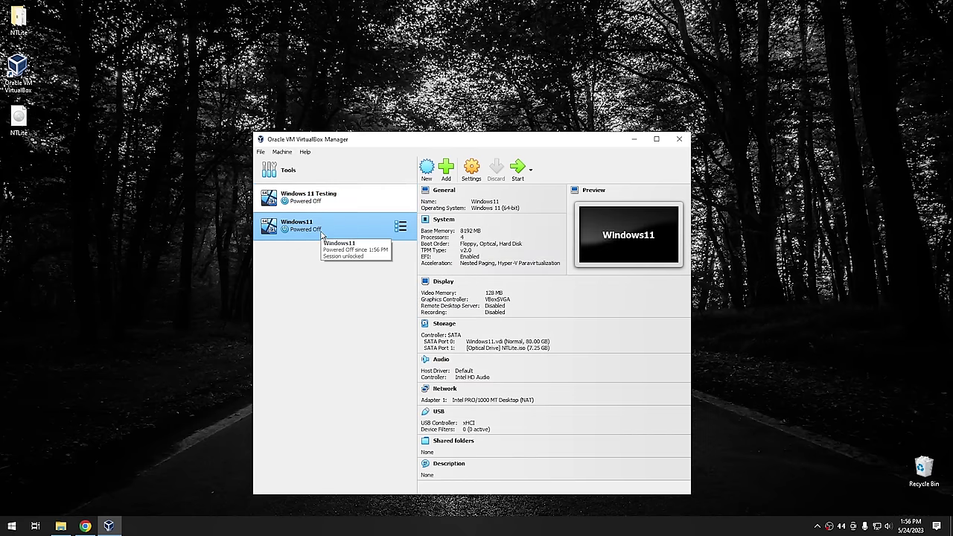
# Start the Windows11 virtual machine, boot it from the NTLite disc image and dismiss the notifications beside its display
pyautogui.click(516, 172)
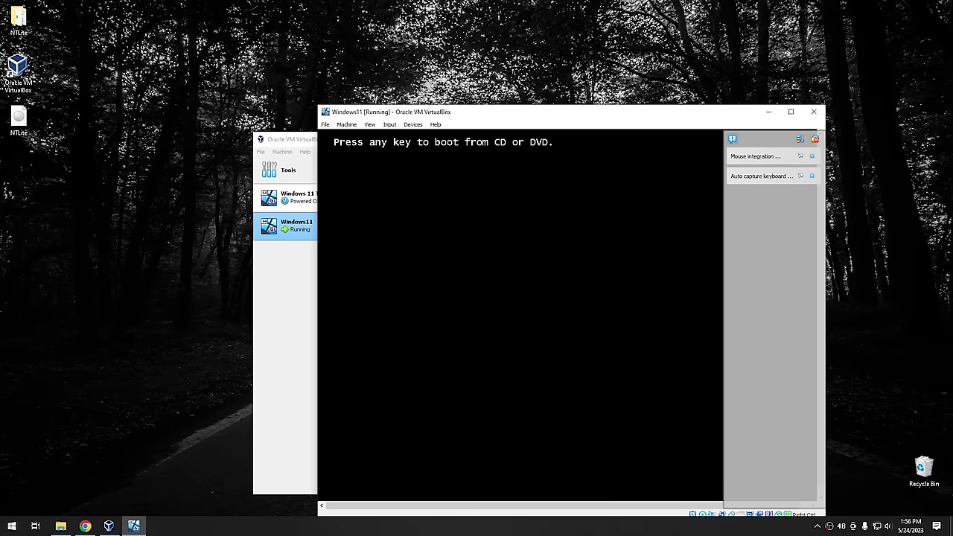
pyautogui.press('Return')
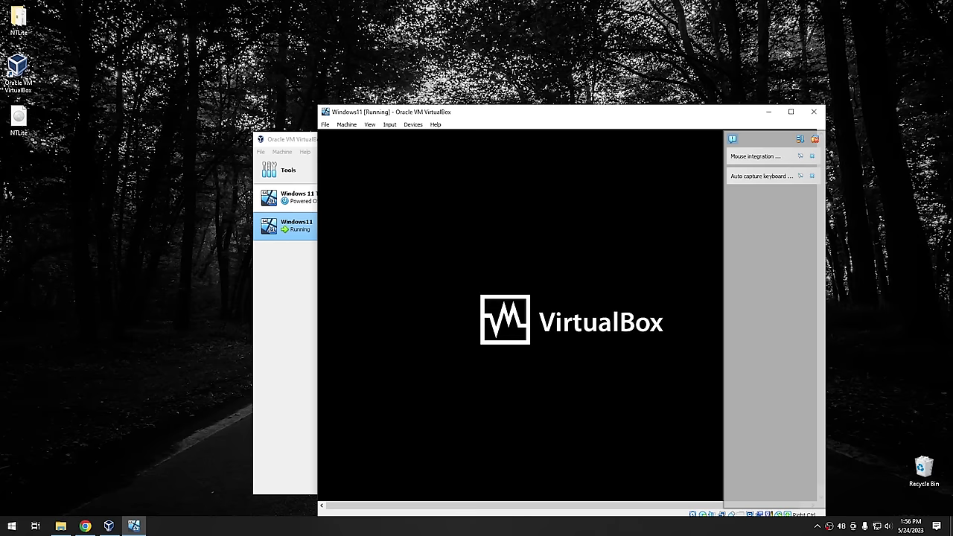
pyautogui.moveTo(534, 113); pyautogui.dragTo(438, 87)
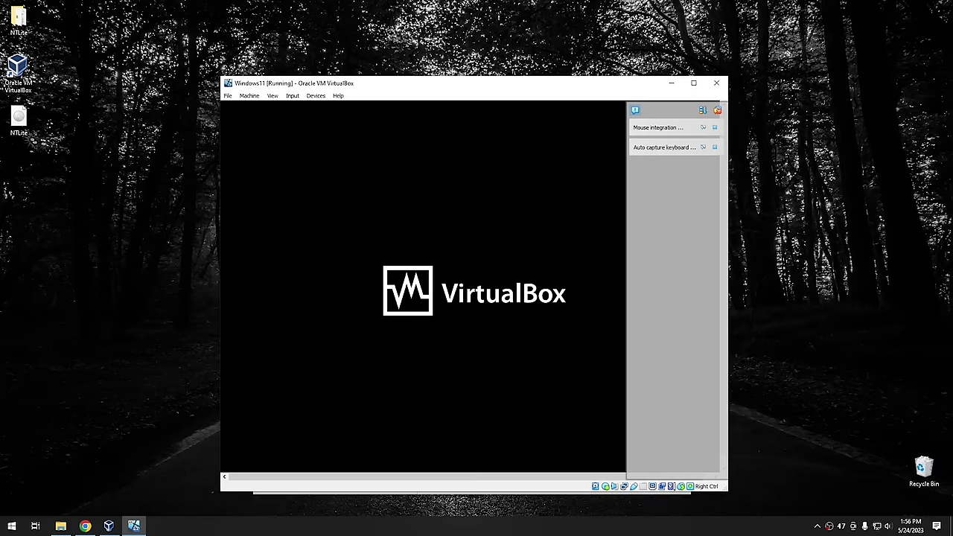
pyautogui.click(717, 110)
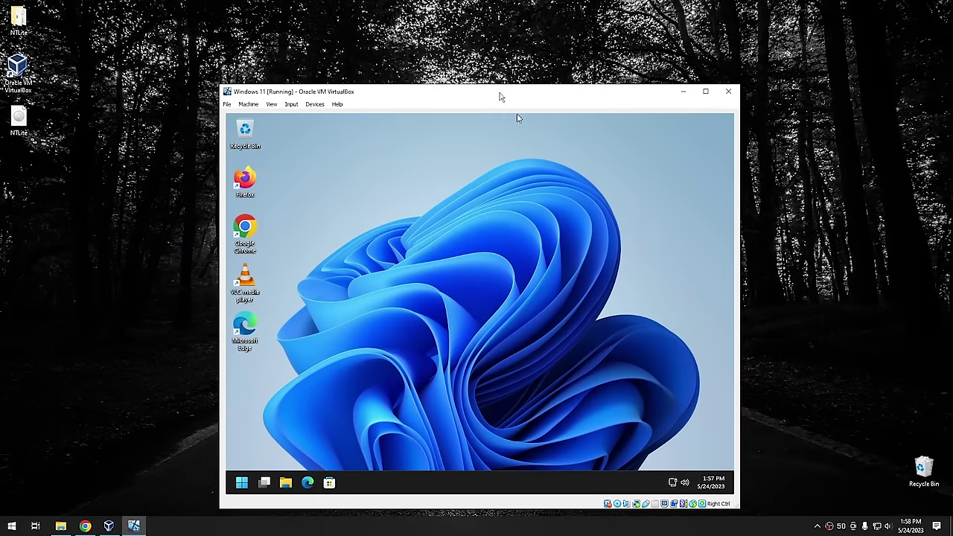
# Examine the installed Windows 11 guest's desktop shortcuts and the pinned and recommended items in its Start menu
pyautogui.moveTo(501, 94); pyautogui.dragTo(477, 76)
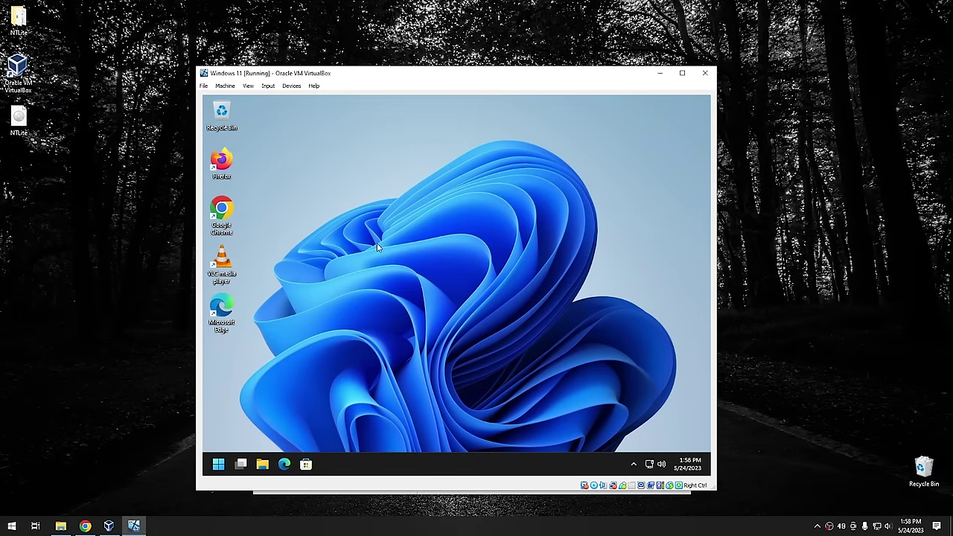
pyautogui.click(218, 464)
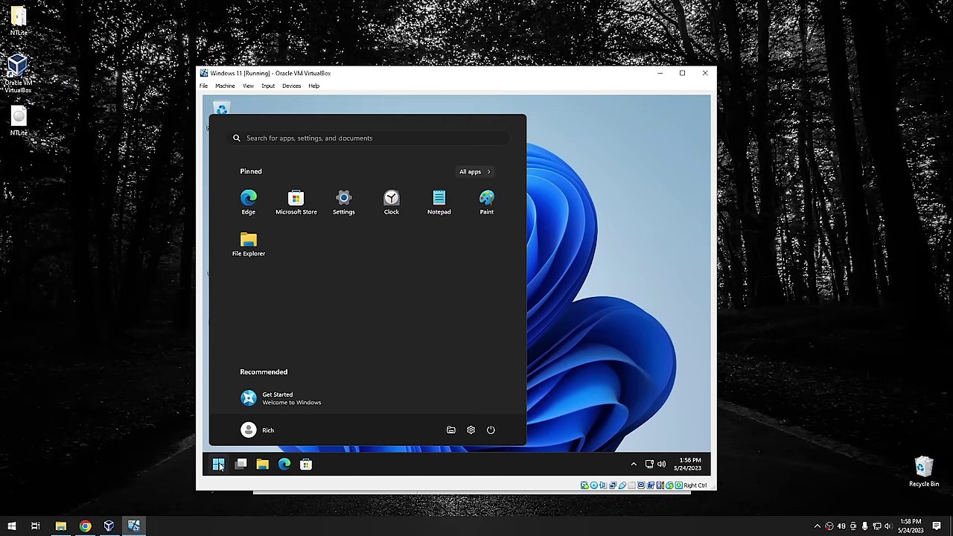
pyautogui.click(218, 465)
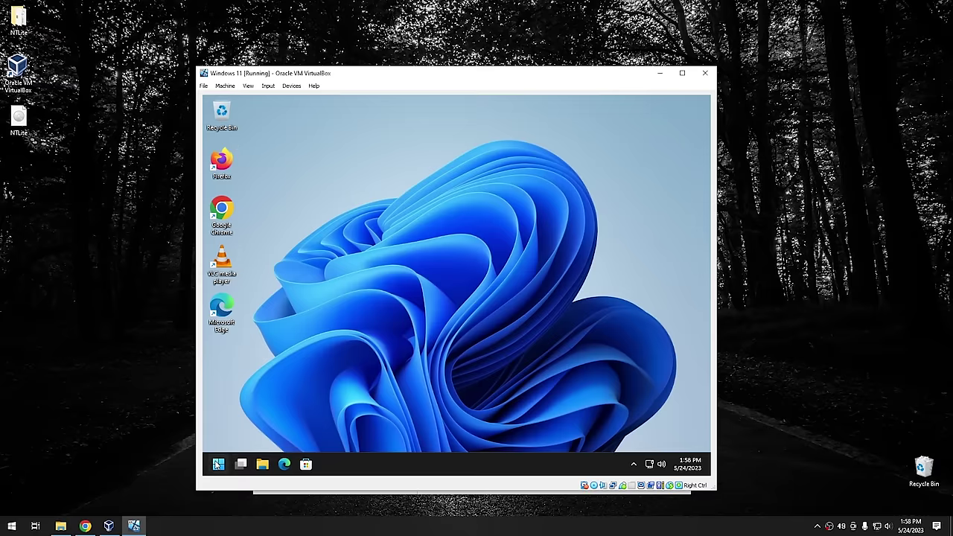
pyautogui.click(218, 465)
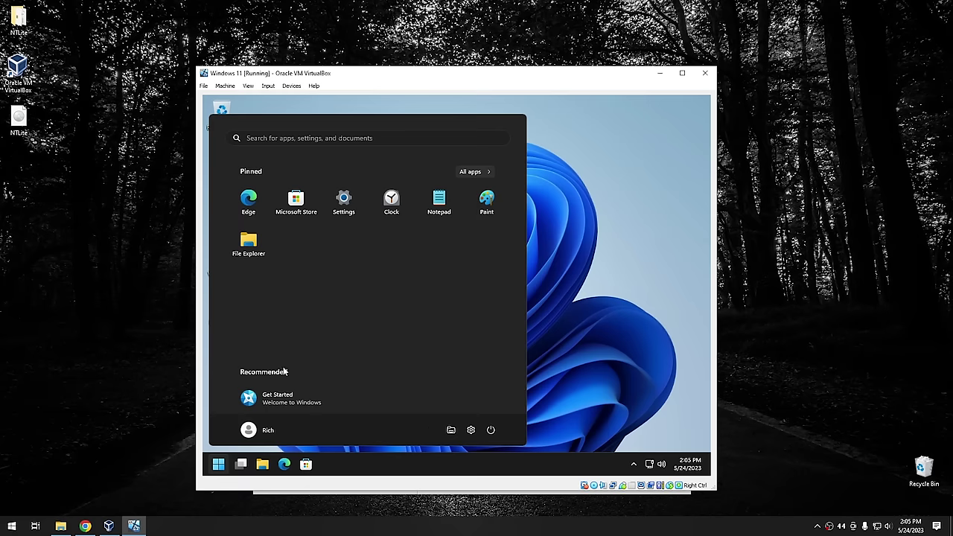
pyautogui.click(218, 464)
pyautogui.click(218, 465)
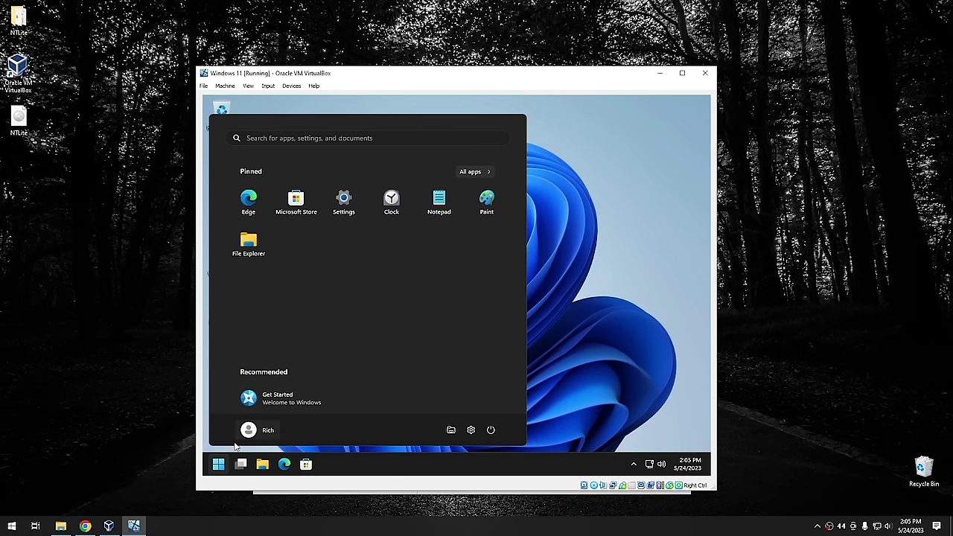
pyautogui.click(219, 464)
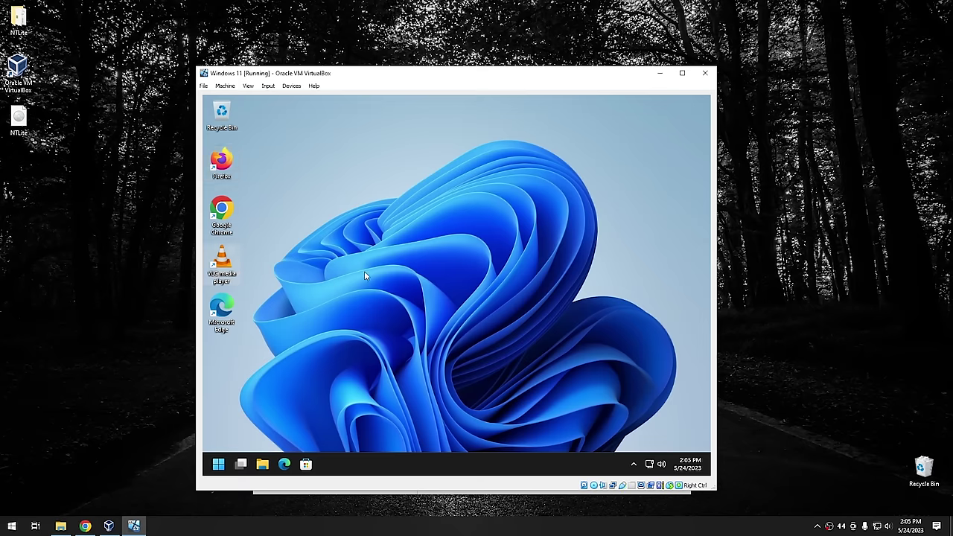
pyautogui.click(216, 465)
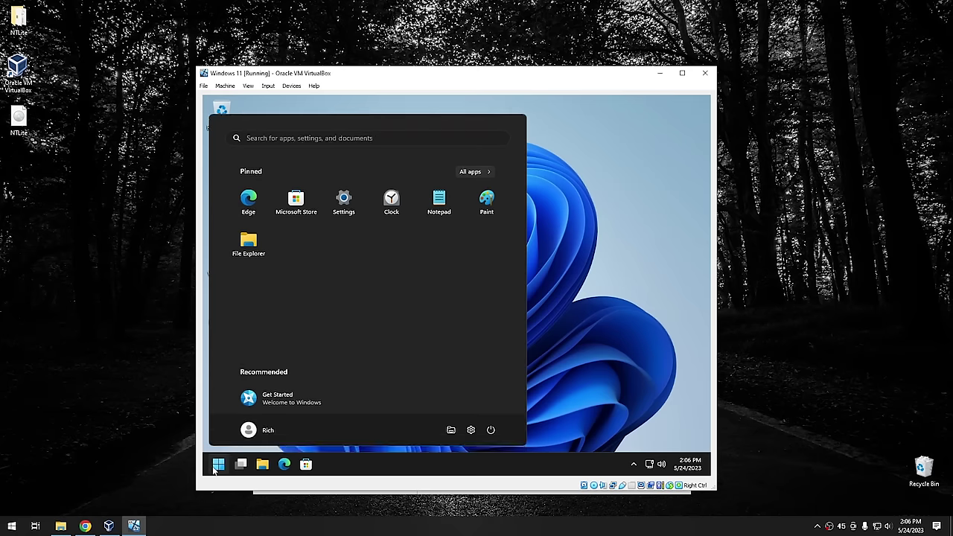
pyautogui.click(565, 223)
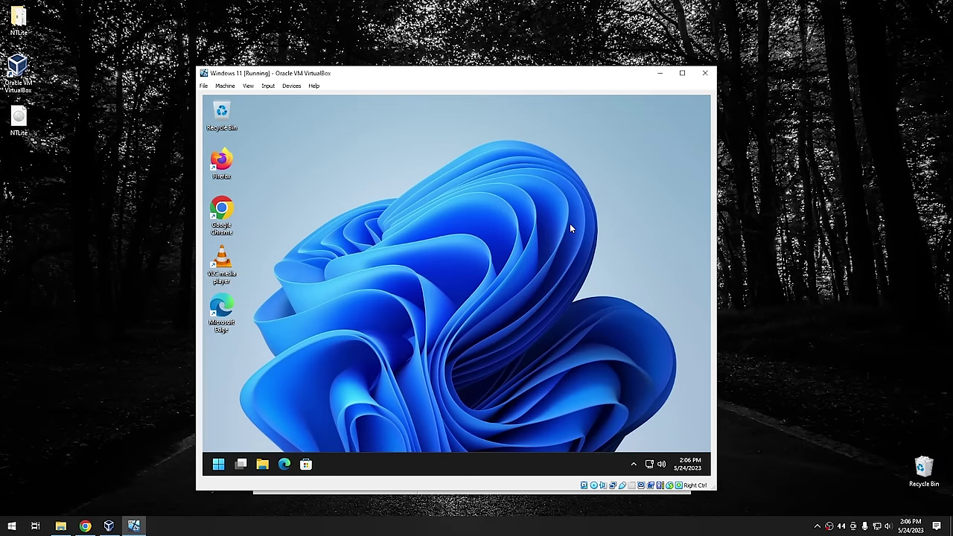